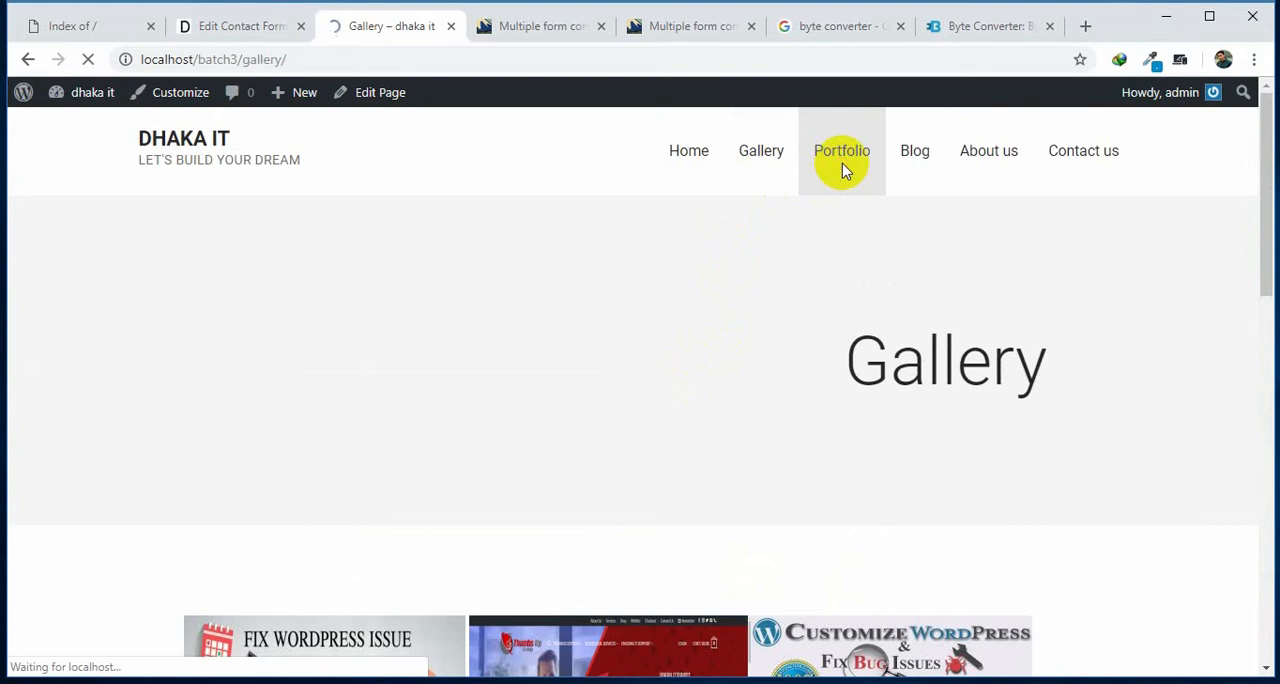
# Review the site's Portfolio, Blog, Post 3 and About us pages.
pyautogui.scroll(-5, 845, 171)
pyautogui.scroll(4, 848, 237)
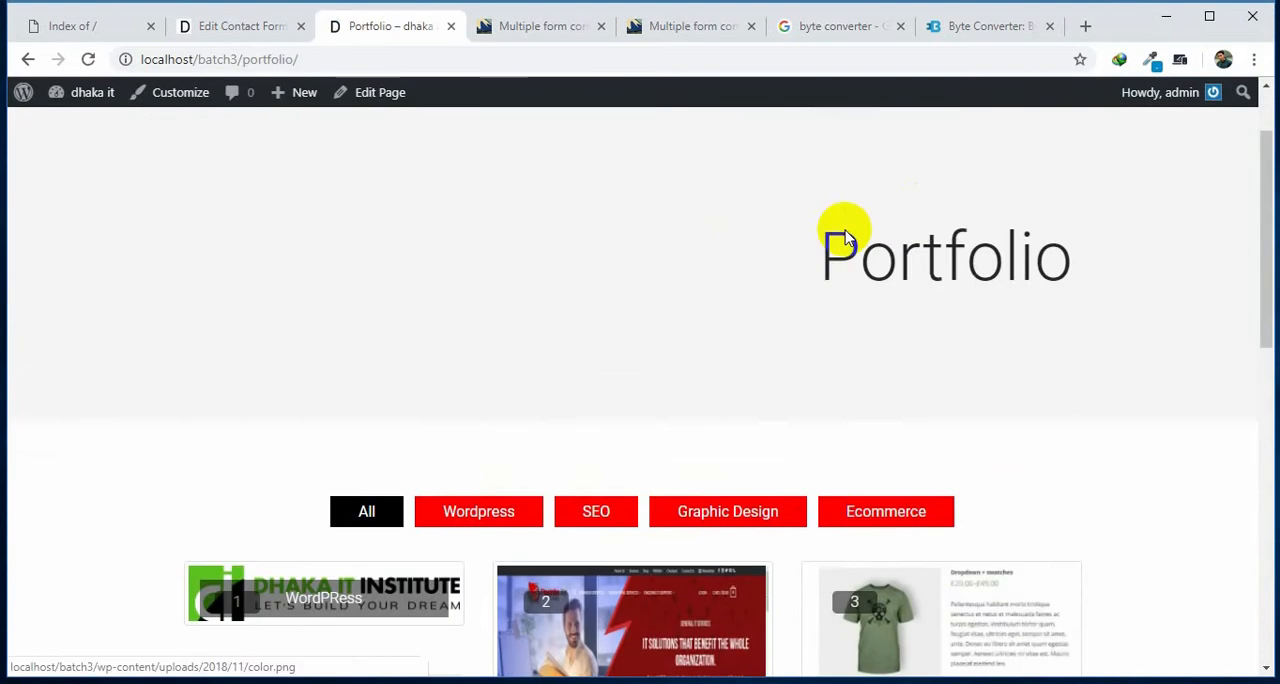
pyautogui.scroll(2, 891, 234)
pyautogui.click(920, 166)
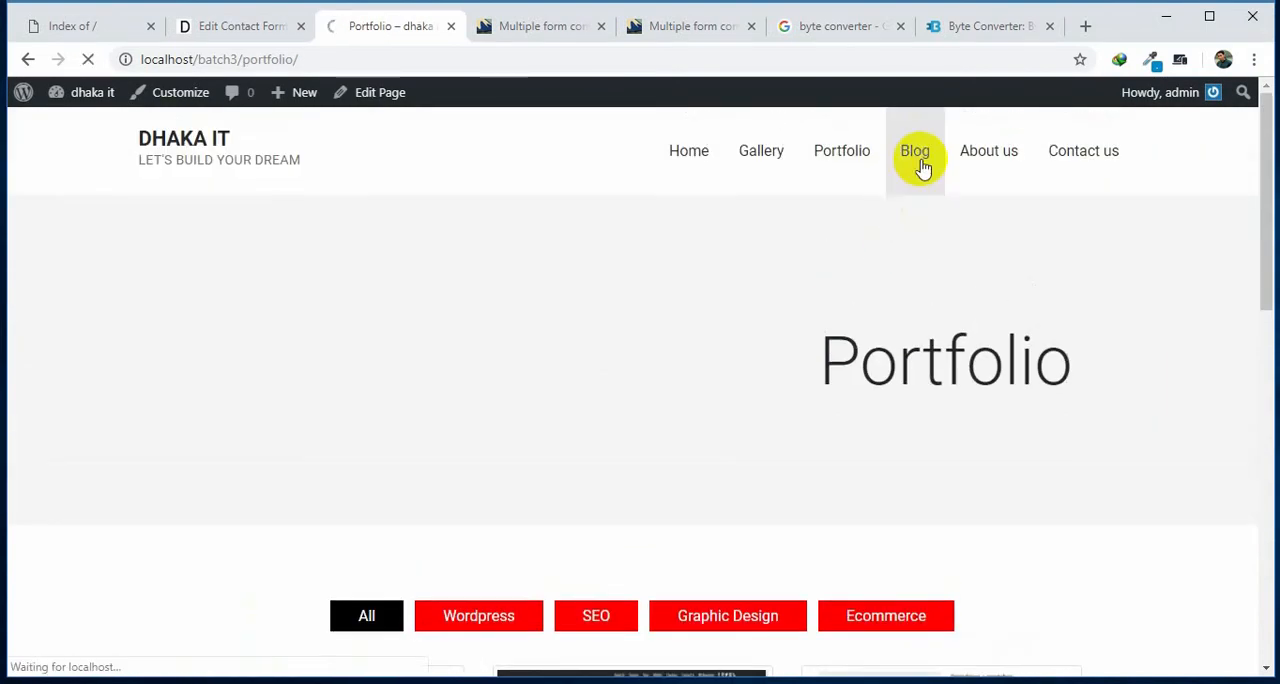
pyautogui.scroll(-10, 826, 320)
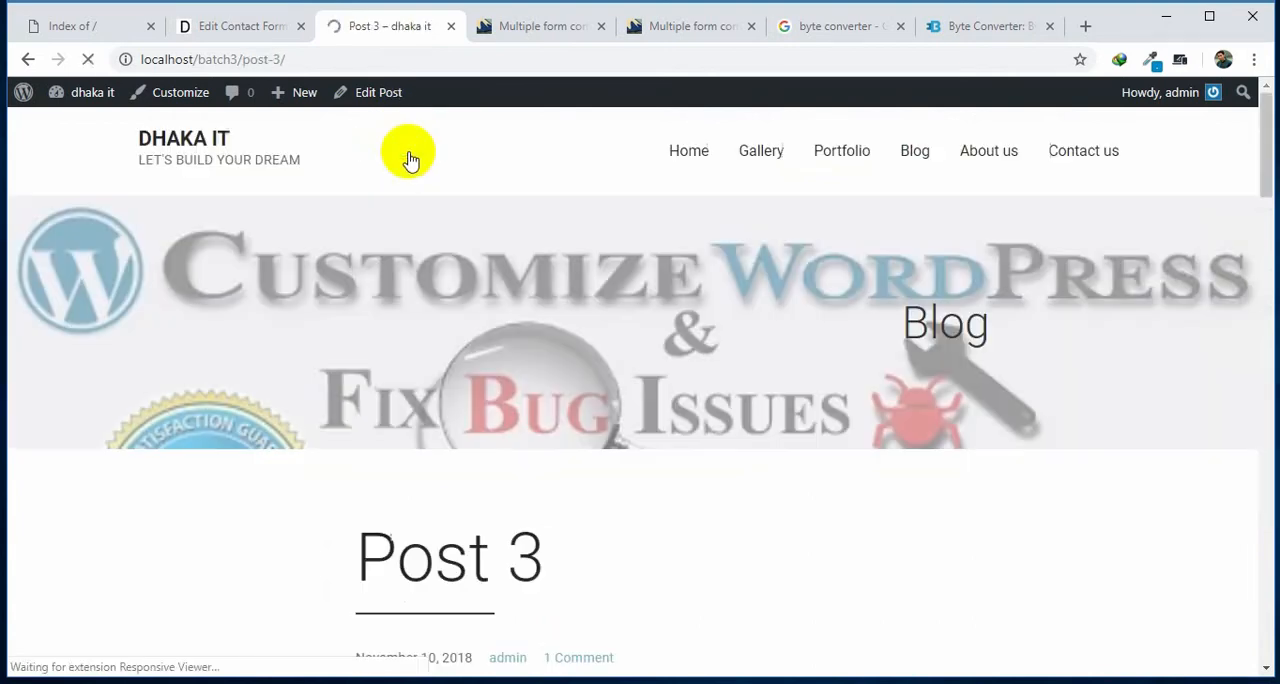
pyautogui.scroll(-8, 729, 334)
pyautogui.scroll(8, 735, 338)
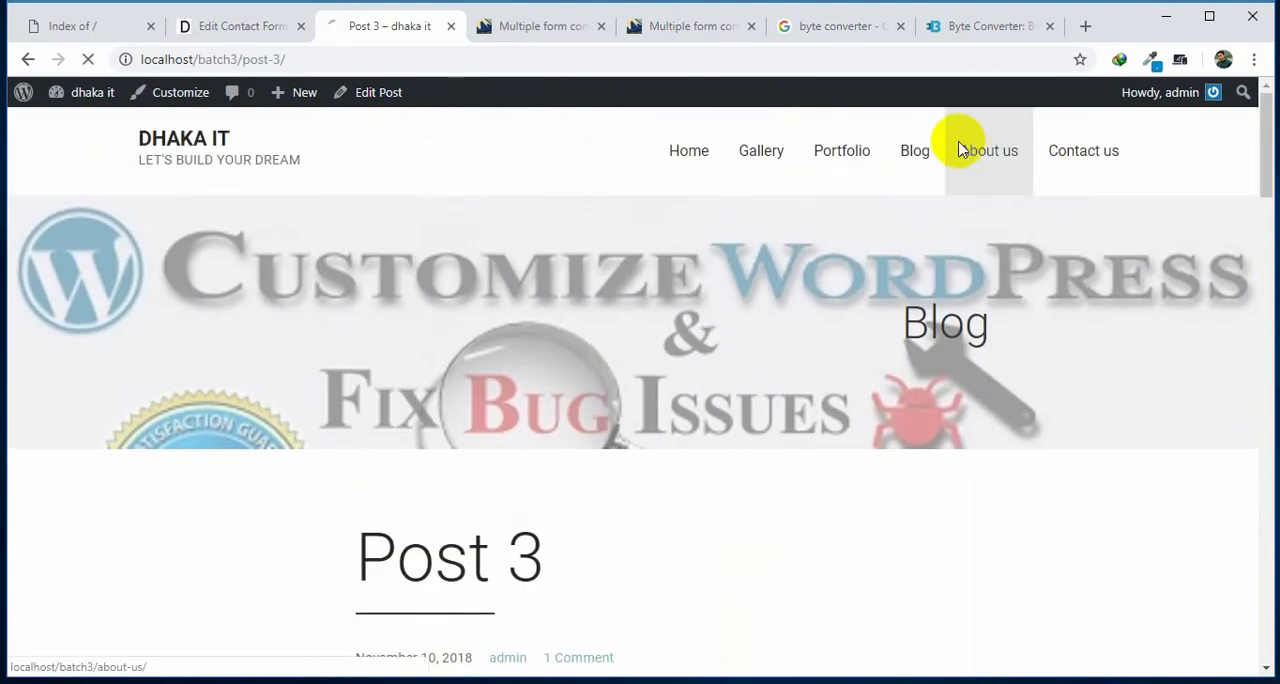
pyautogui.scroll(-4, 503, 392)
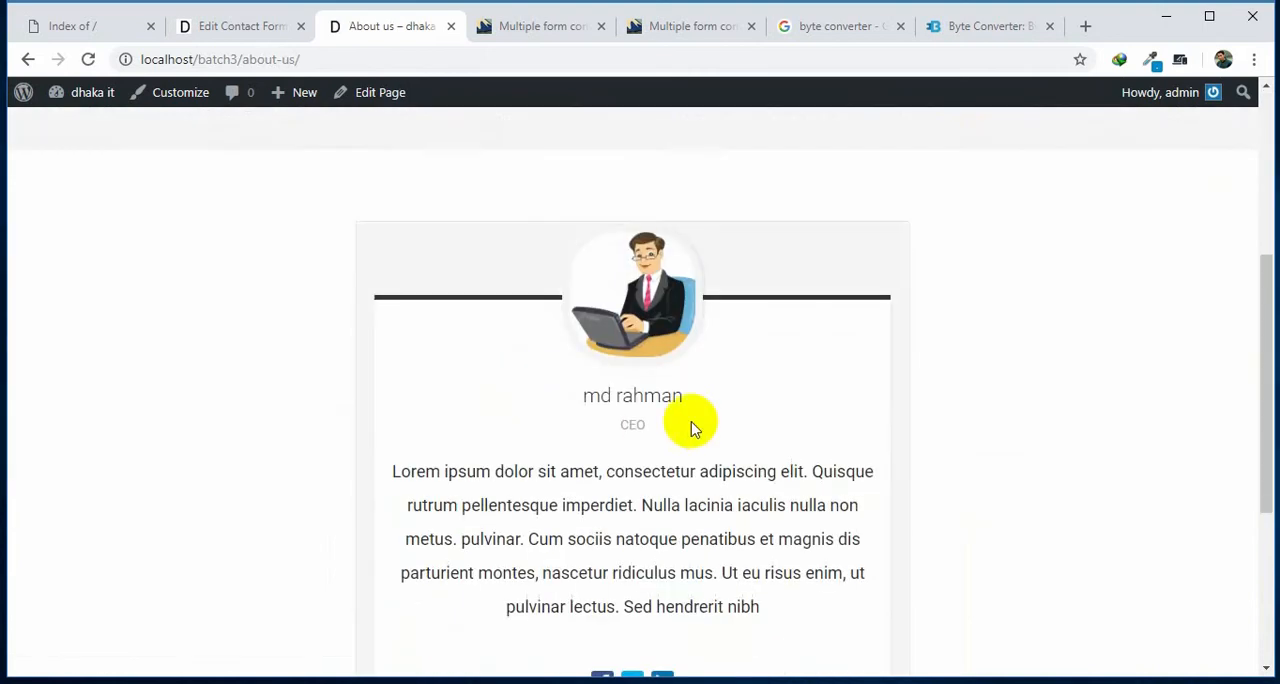
pyautogui.scroll(4, 700, 425)
# Open the site's Contact us page and examine its map and all the form fields.
pyautogui.click(1087, 170)
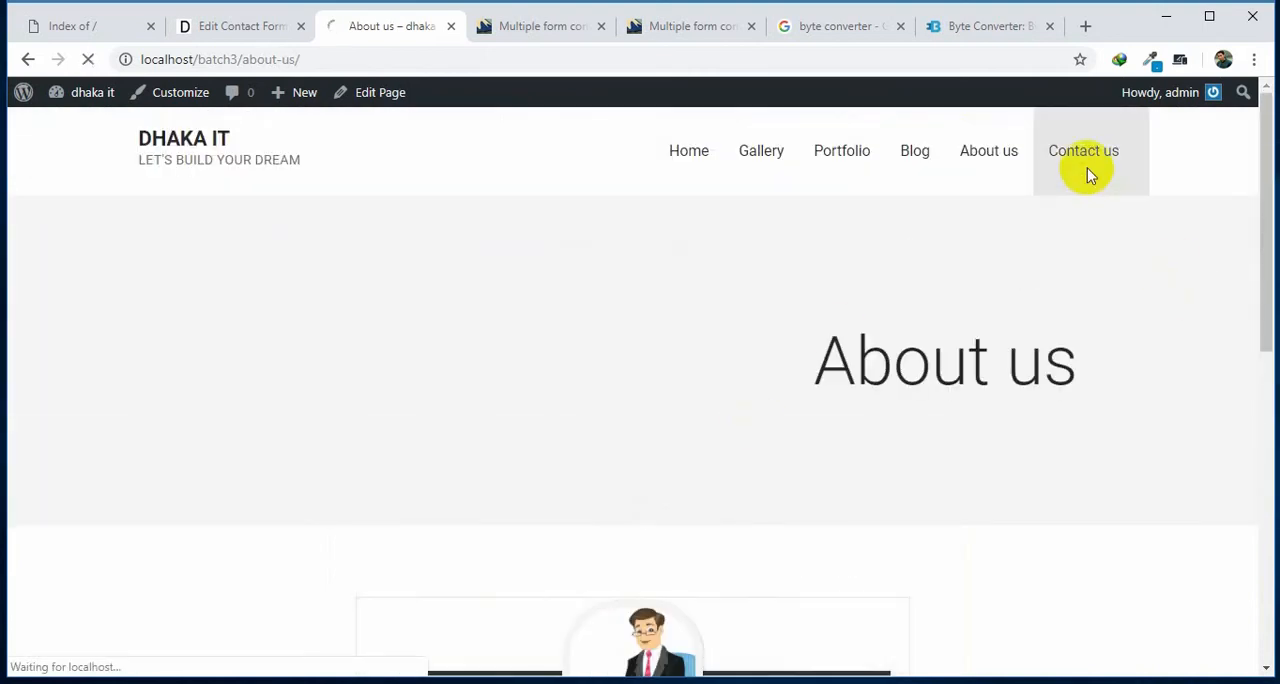
pyautogui.scroll(-6, 714, 374)
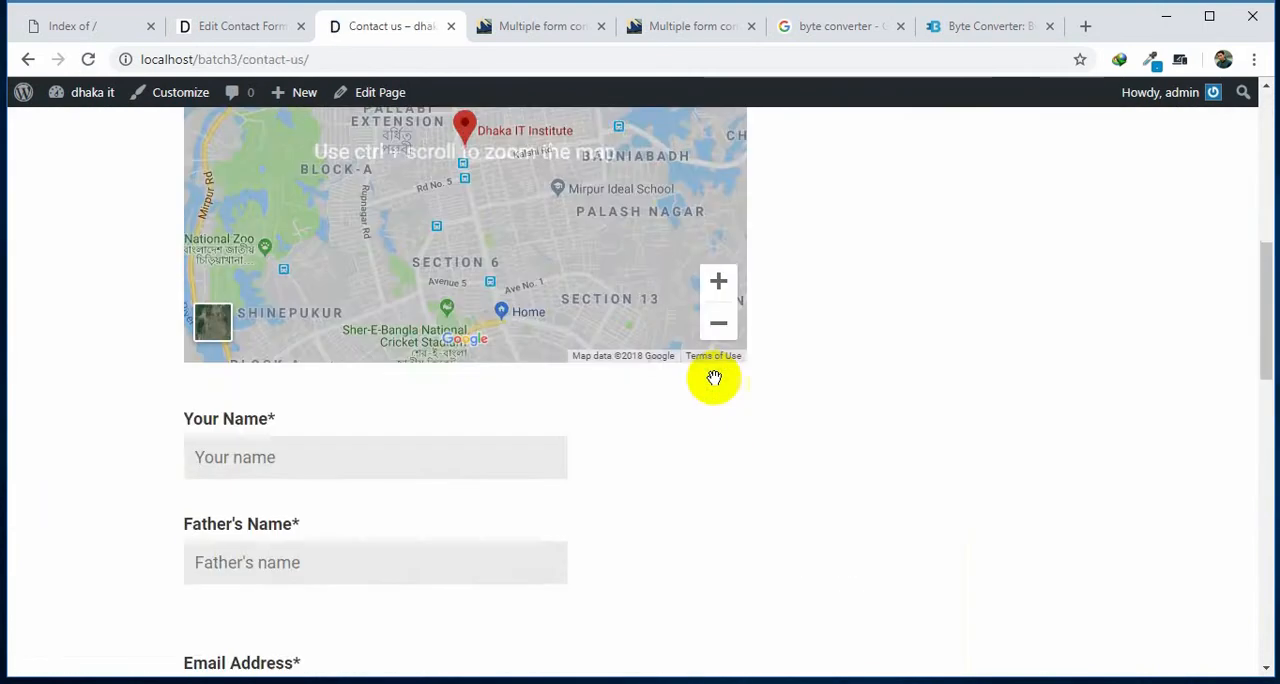
pyautogui.scroll(-6, 865, 547)
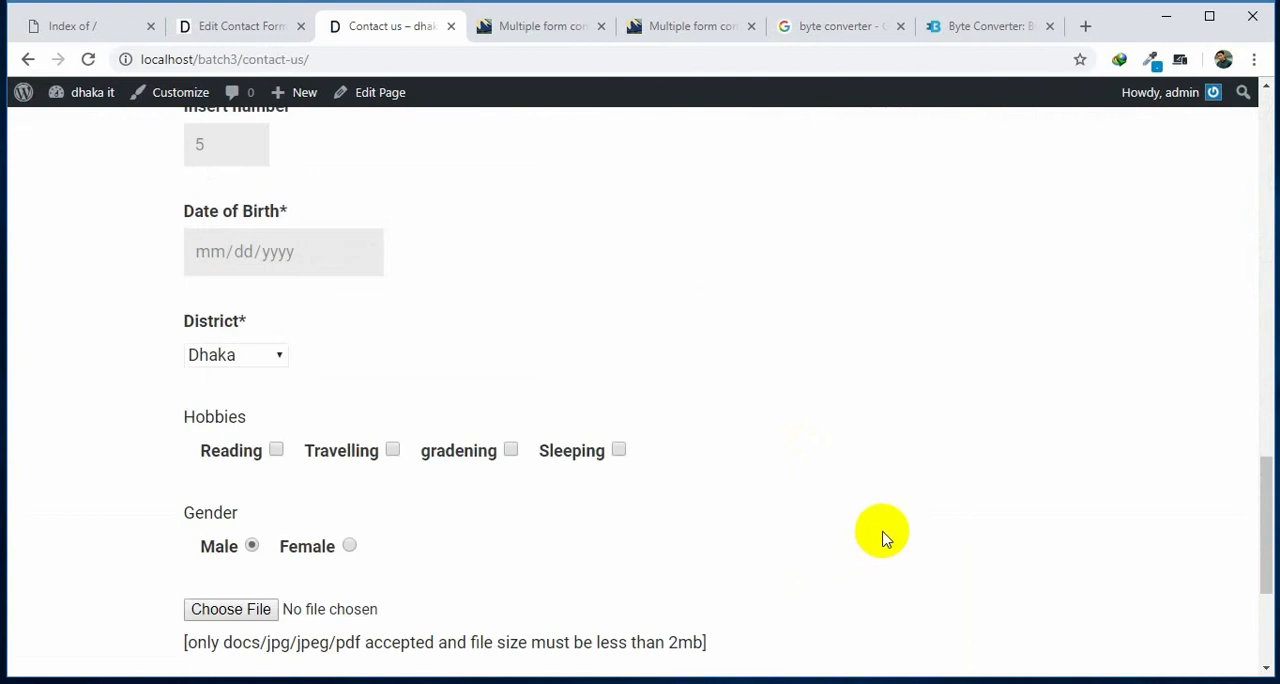
pyautogui.scroll(4, 888, 530)
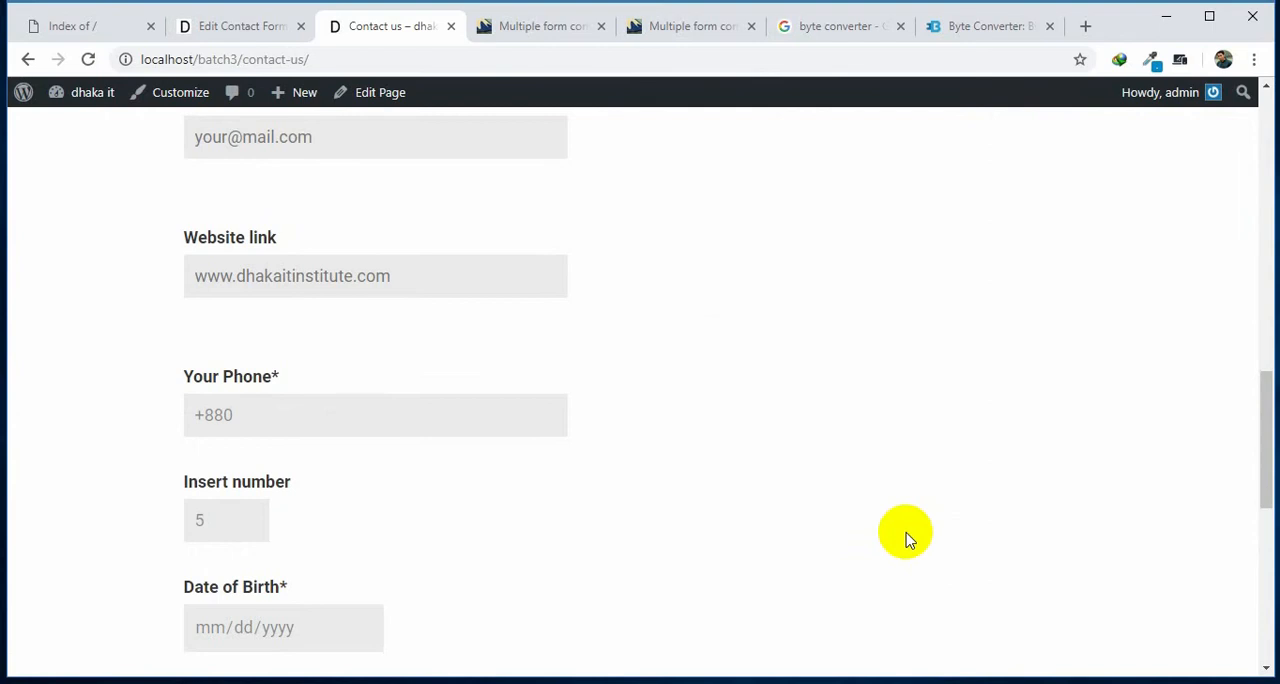
pyautogui.scroll(12, 905, 540)
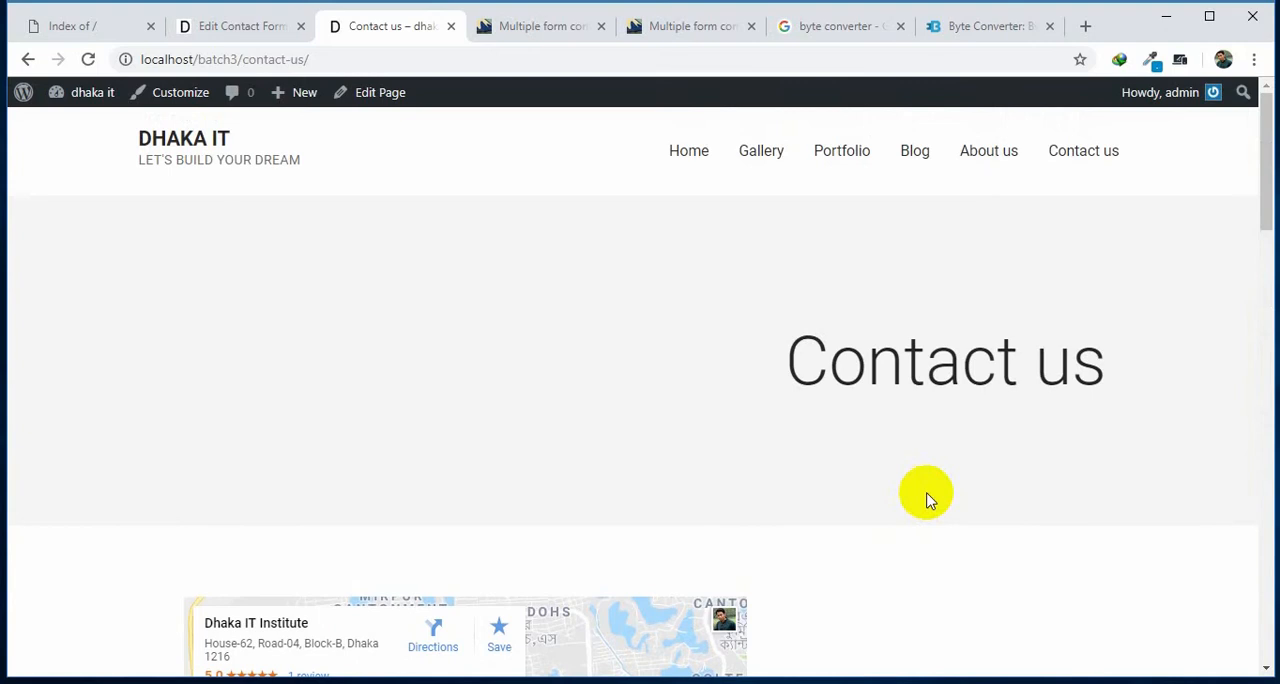
# Go to the WordPress admin and review the installed themes on the Manage Themes page.
pyautogui.click(270, 34)
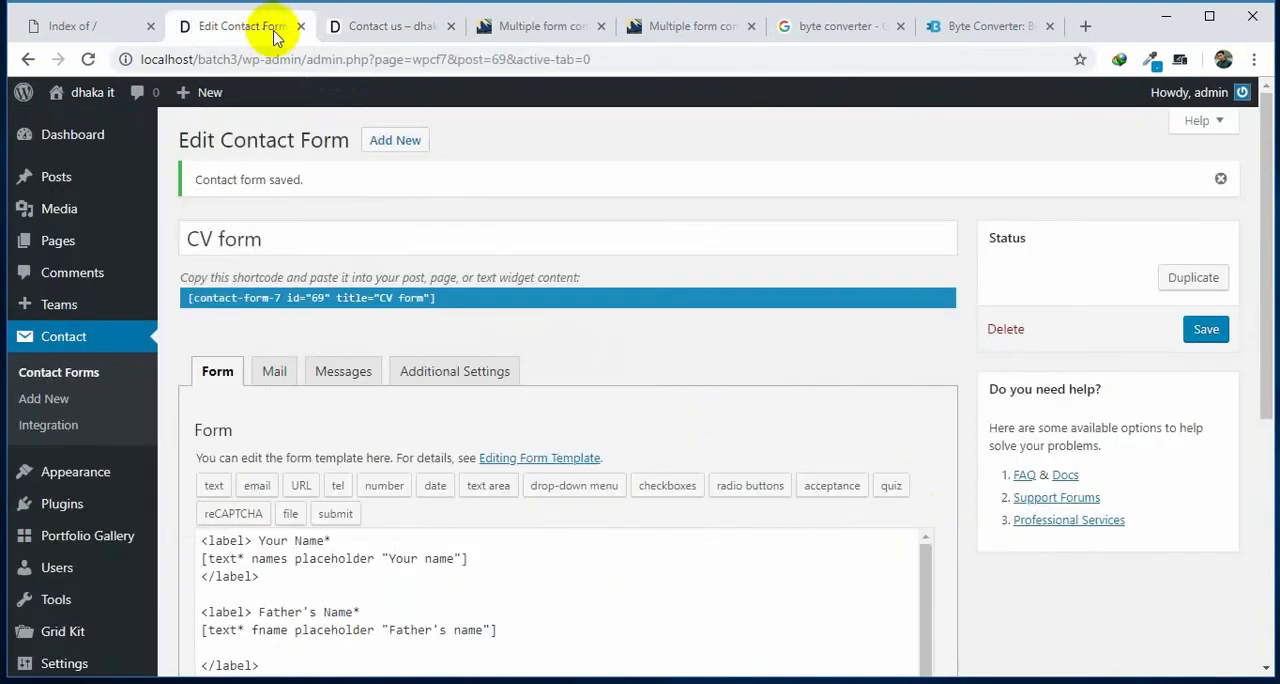
pyautogui.moveTo(63, 471)
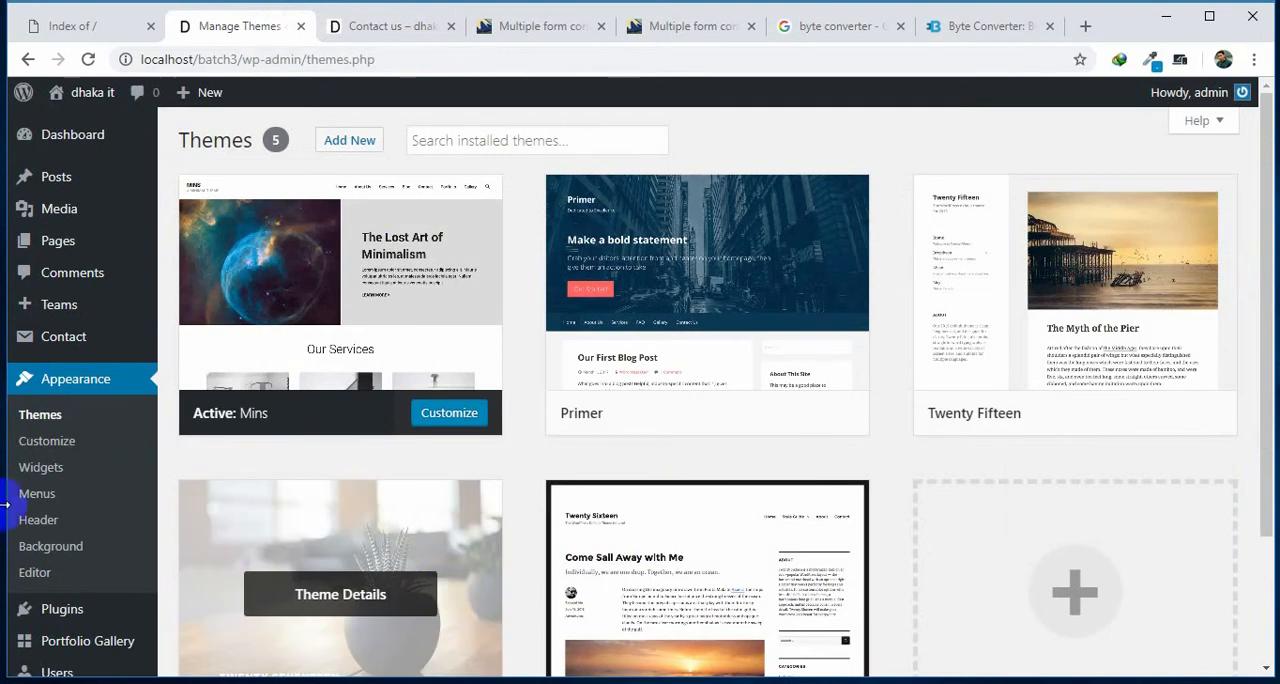
pyautogui.scroll(-3, 20, 530)
# Open the Installed Plugins page and look through the full plugin list.
pyautogui.click(80, 448)
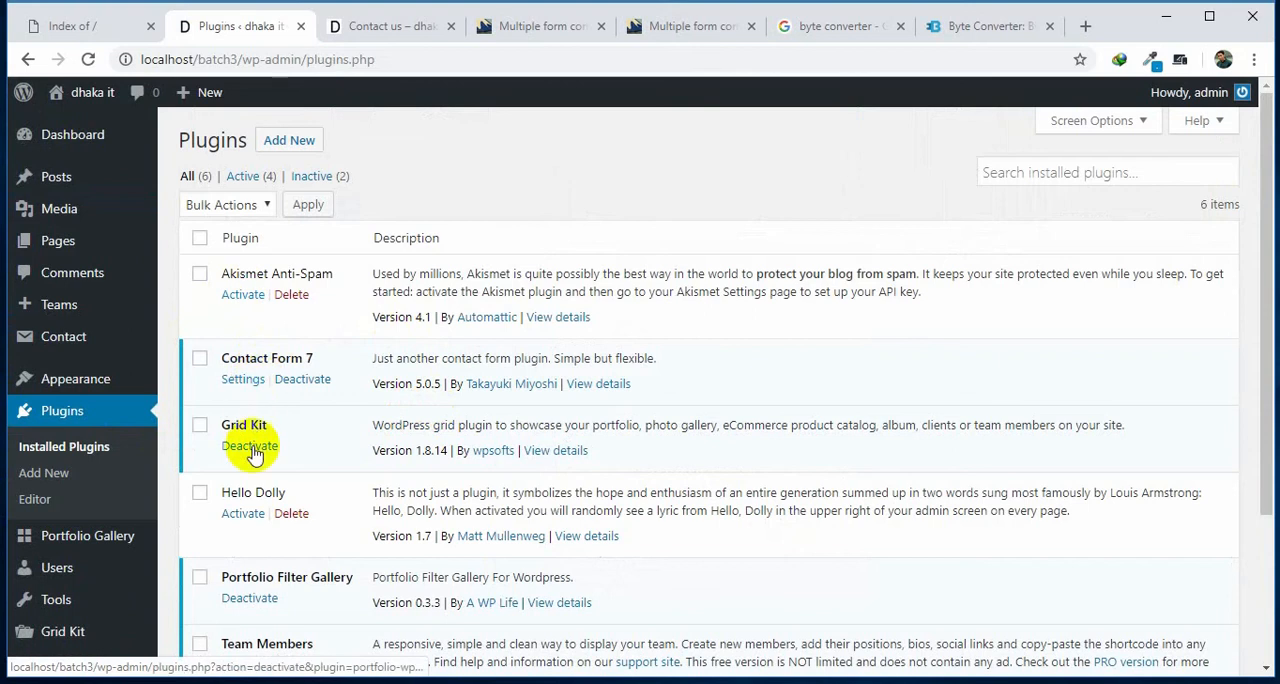
pyautogui.scroll(-1, 250, 430)
pyautogui.scroll(-1, 245, 440)
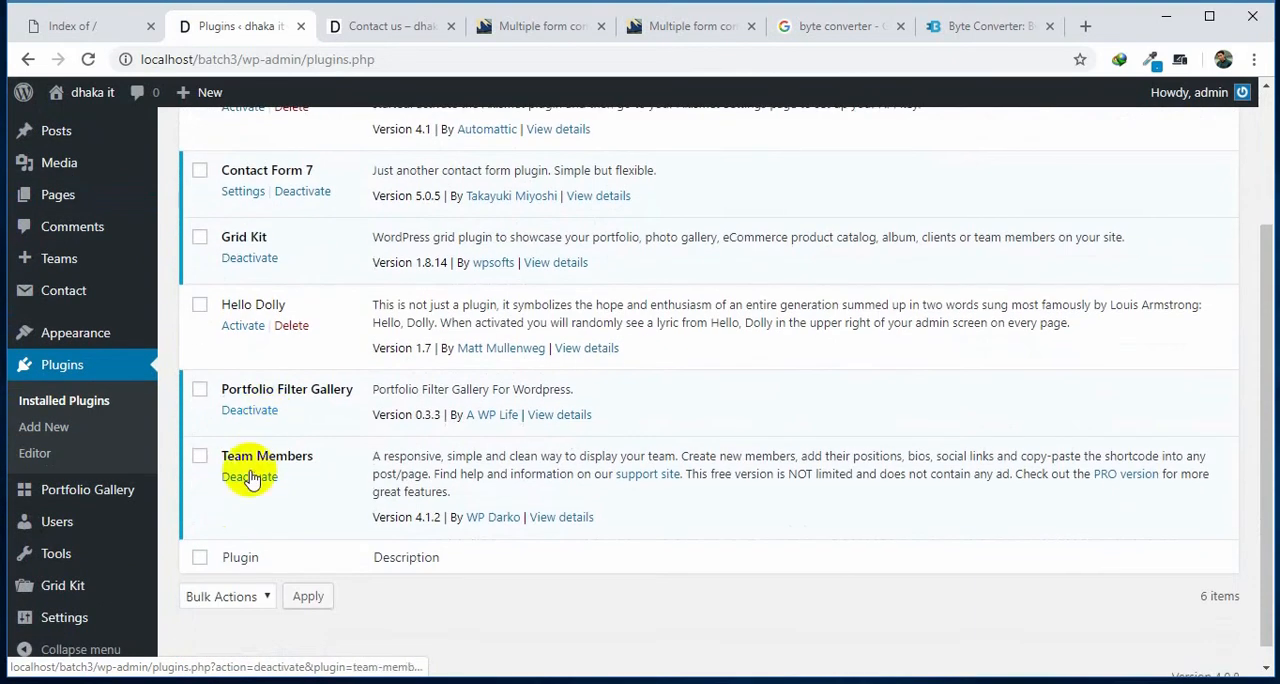
pyautogui.scroll(2, 265, 465)
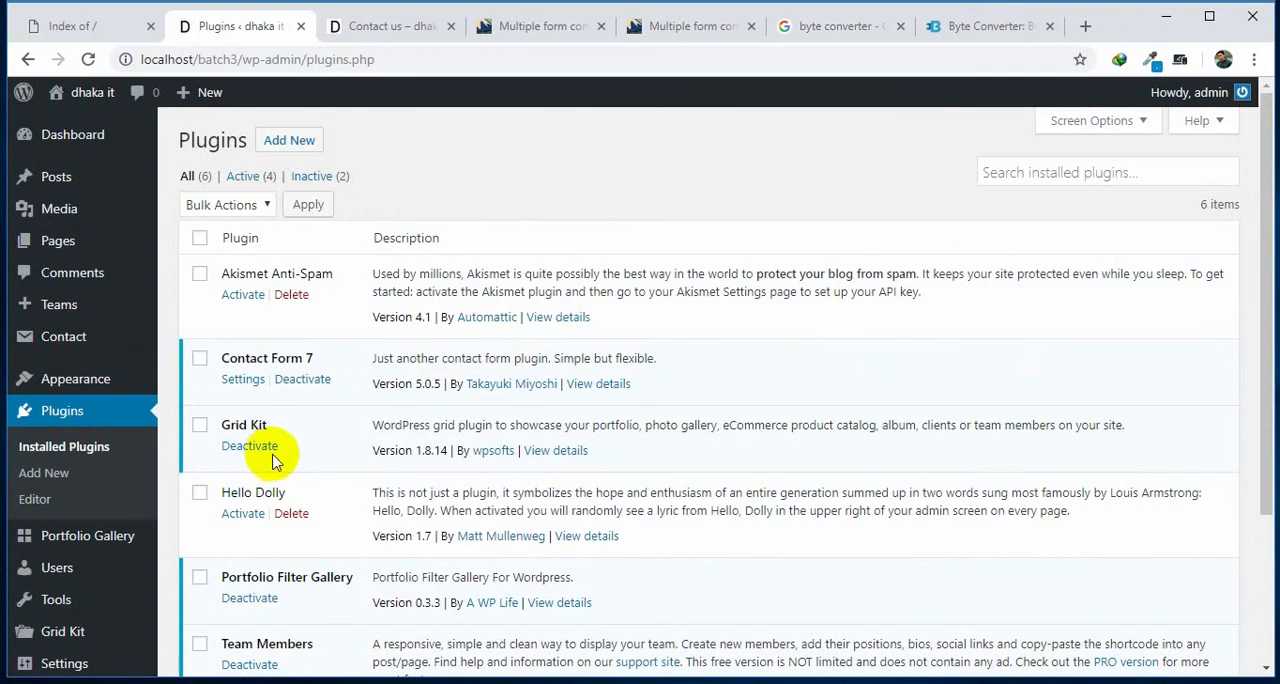
# Switch to File Explorer and open the site's folder at C:\xampp\htdocs\batch3.
pyautogui.click(1165, 16)
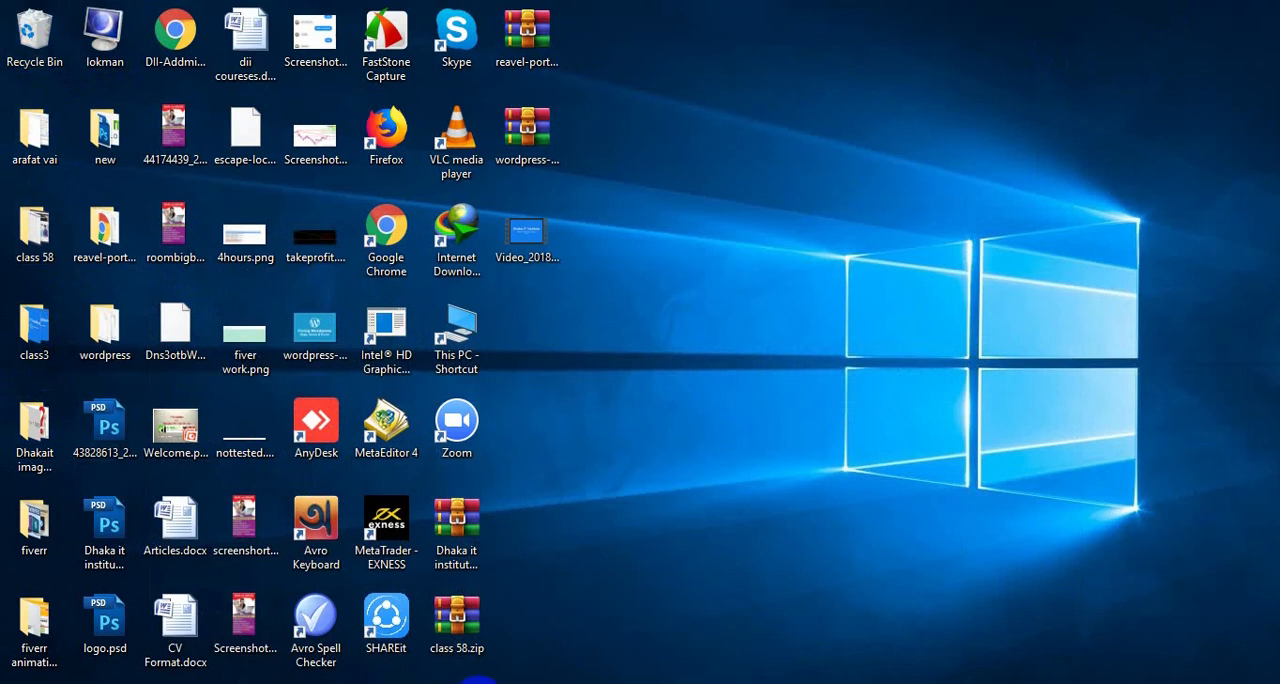
pyautogui.press('super+e')
pyautogui.click(673, 18)
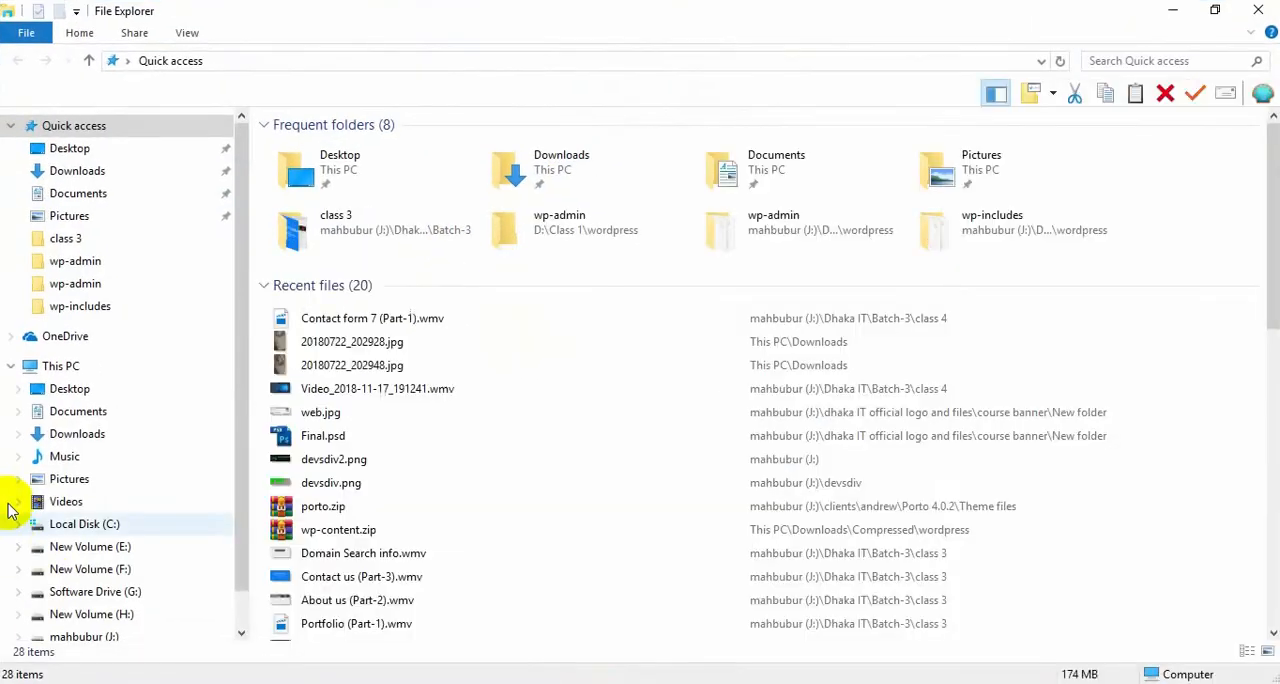
pyautogui.click(92, 528)
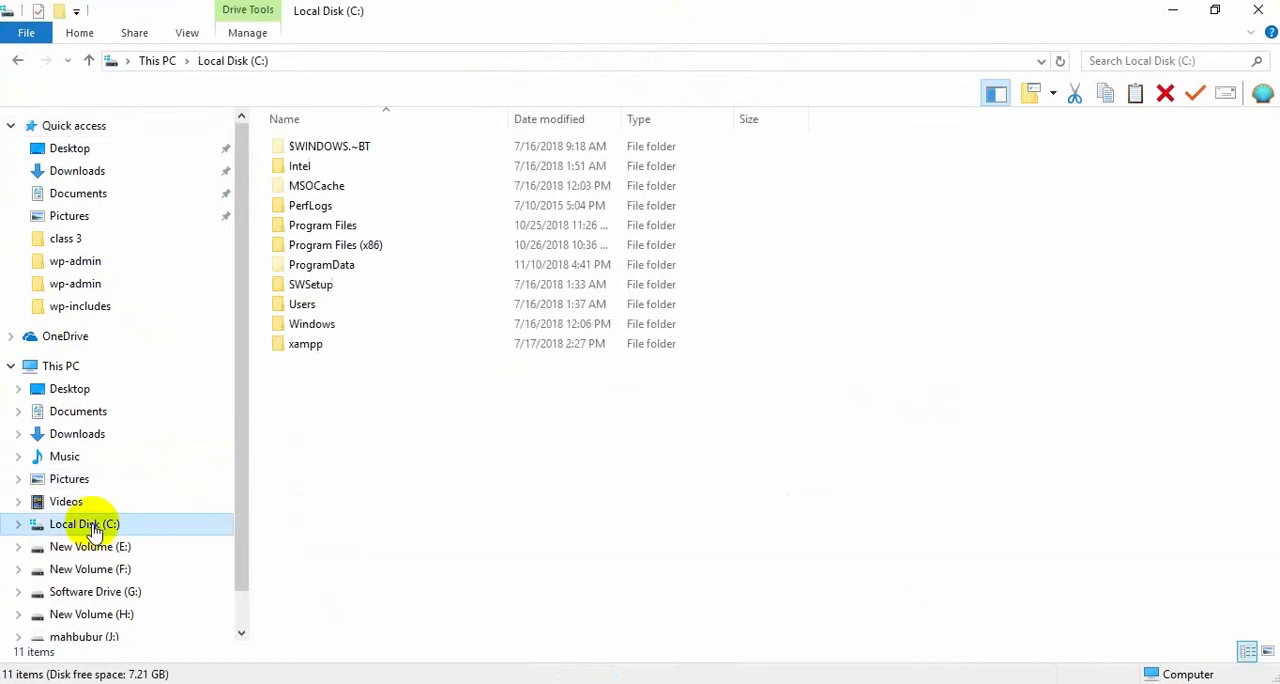
pyautogui.doubleClick(304, 345)
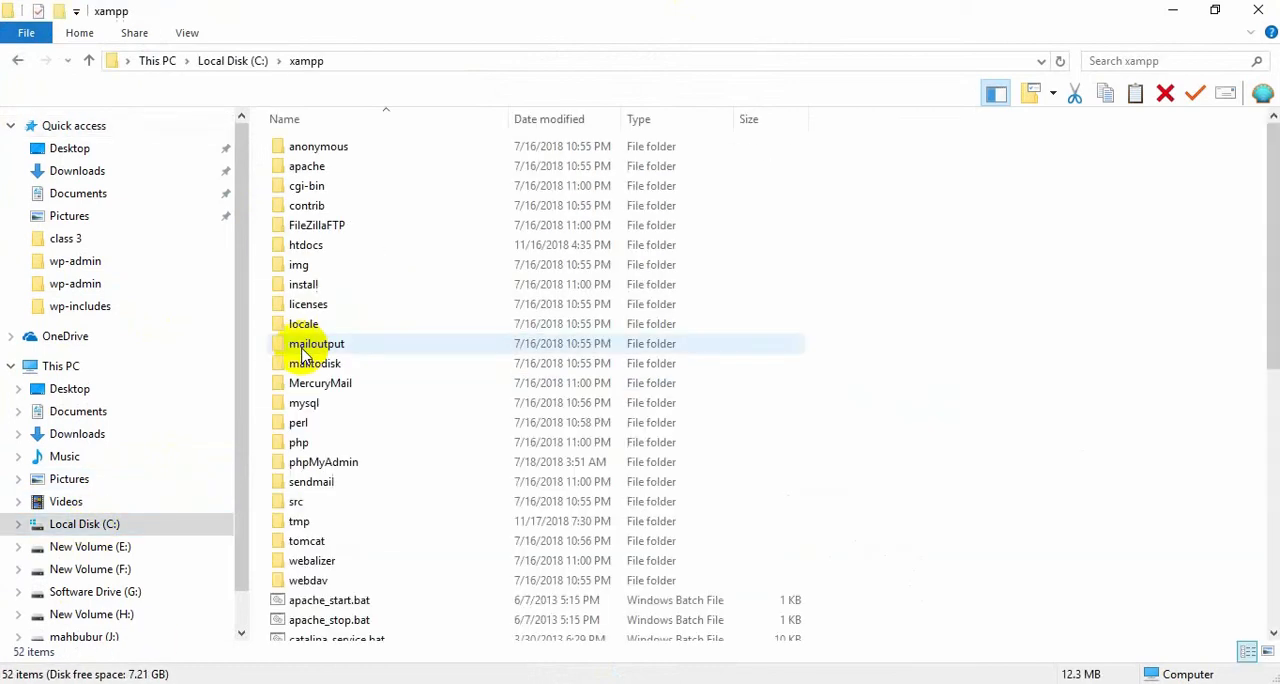
pyautogui.doubleClick(310, 246)
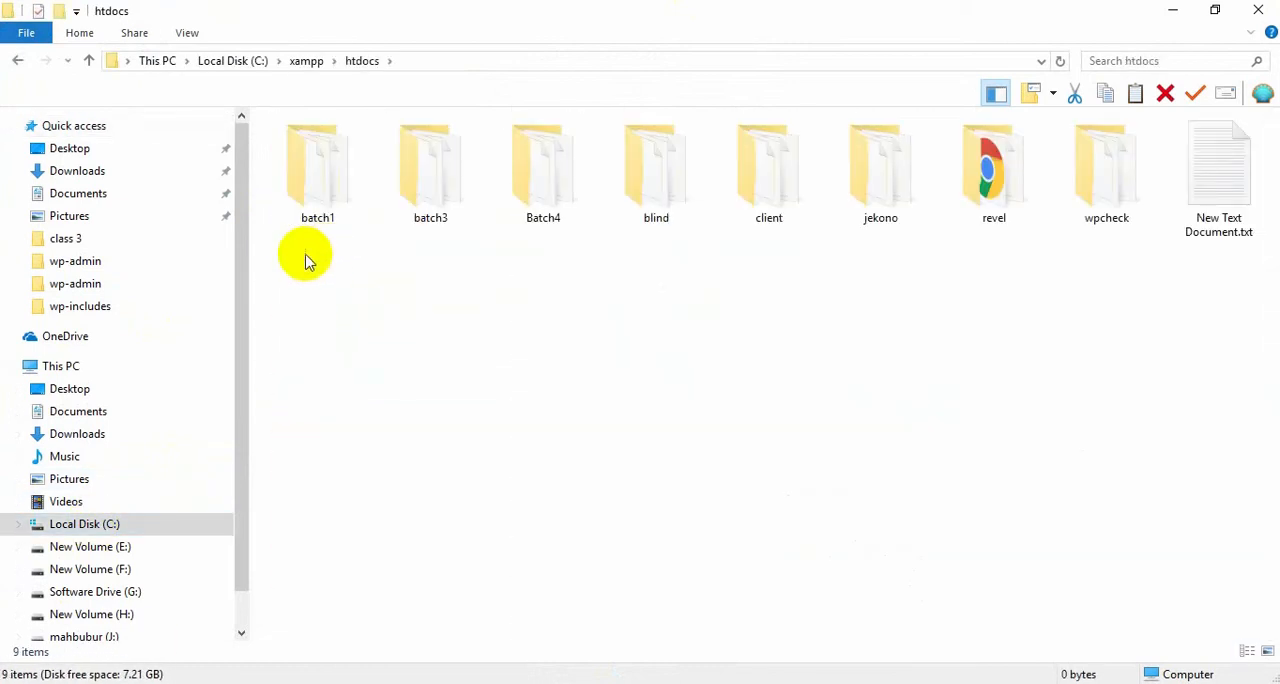
pyautogui.click(440, 192)
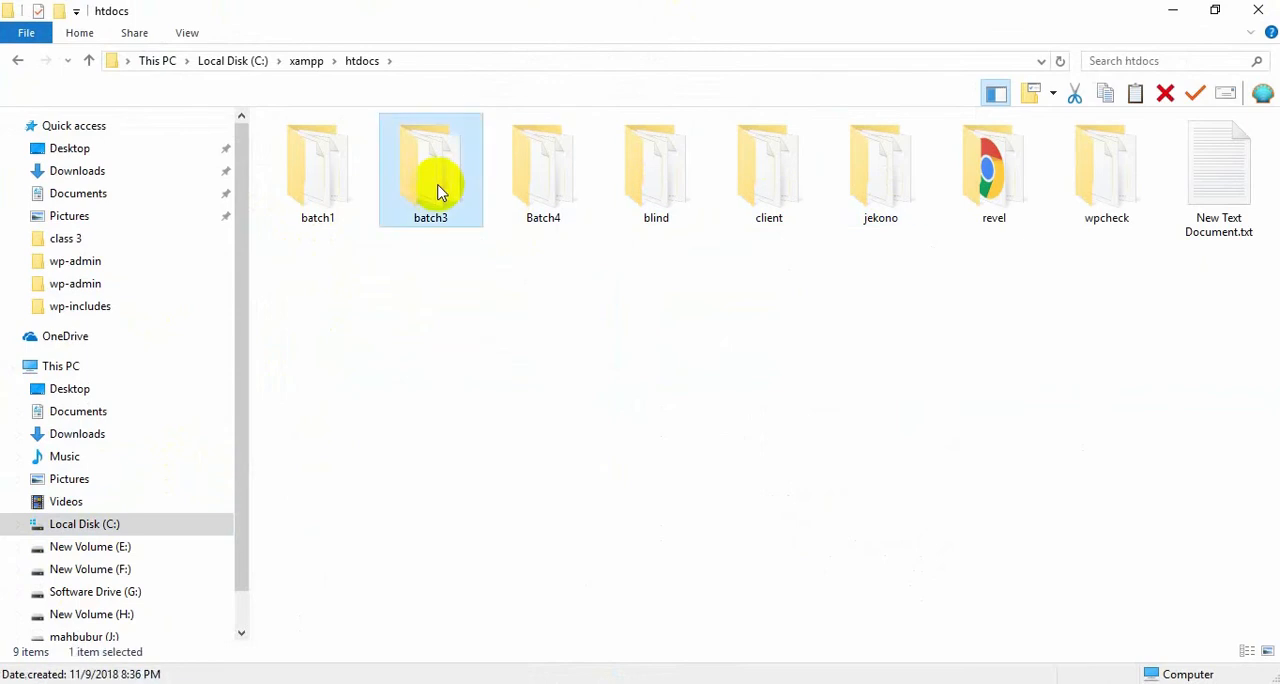
pyautogui.doubleClick(440, 192)
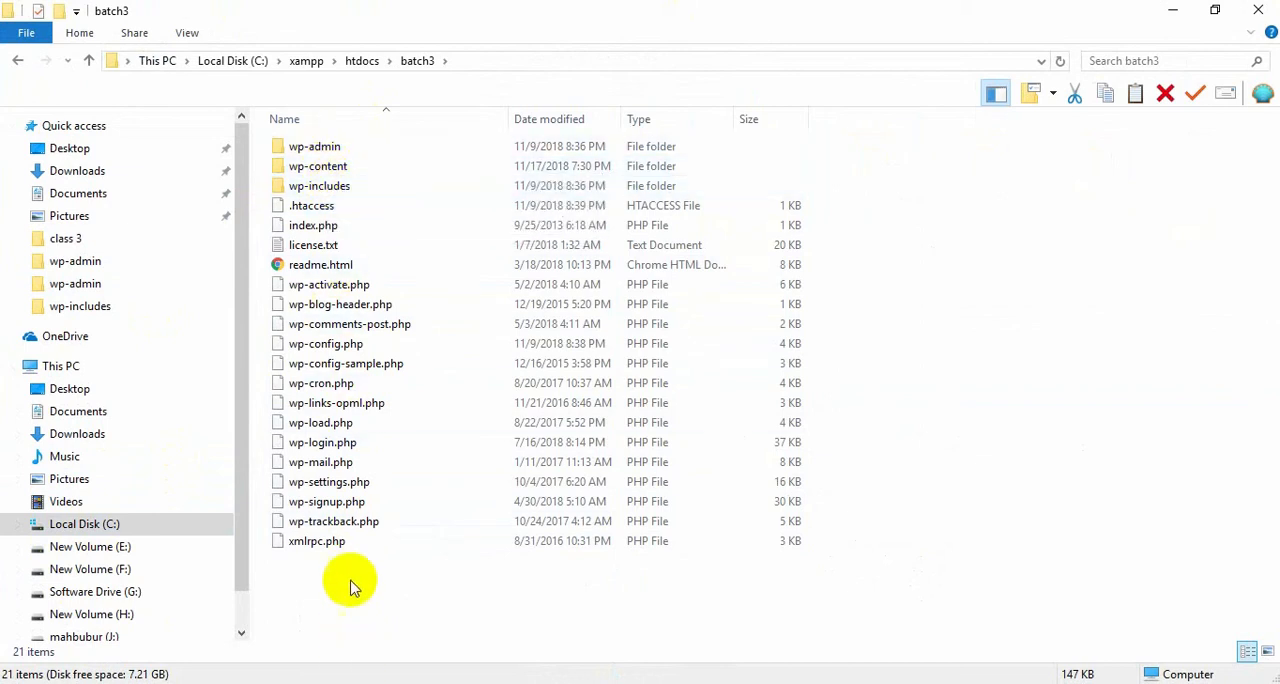
# Open the wp-content folder, point out its plugins and themes subfolders, and enter the themes folder.
pyautogui.doubleClick(312, 170)
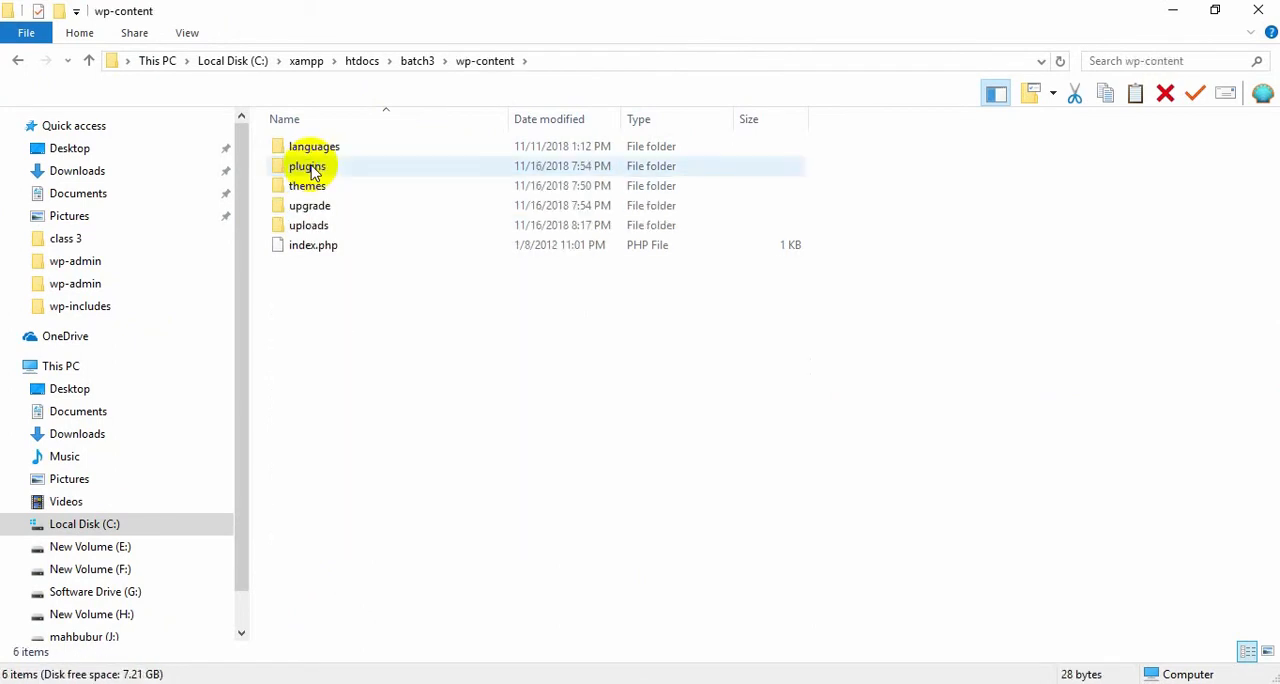
pyautogui.click(318, 187)
pyautogui.click(318, 170)
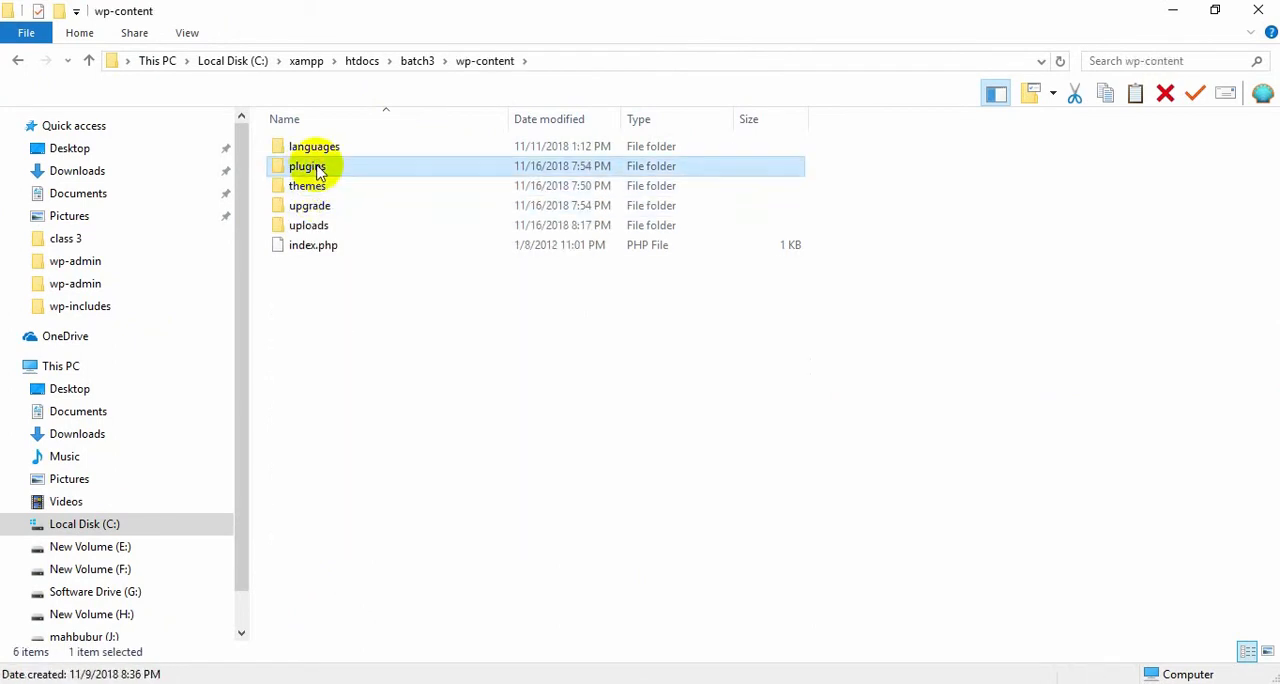
pyautogui.click(322, 190)
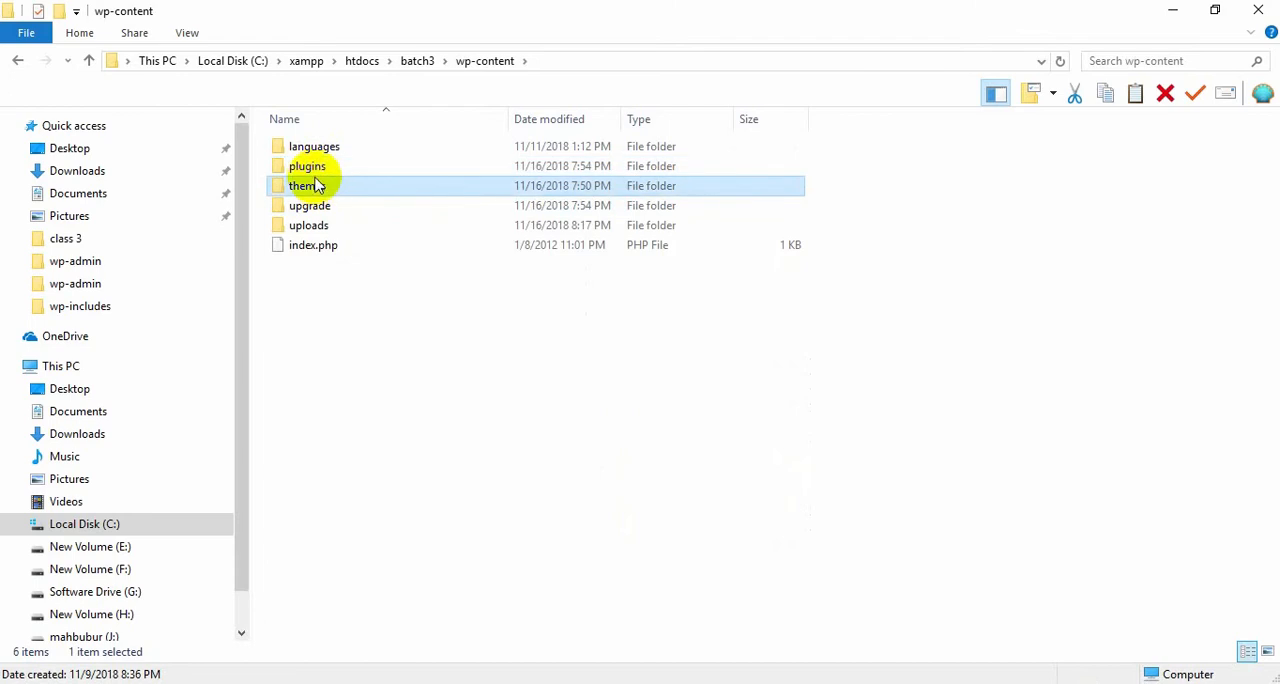
pyautogui.click(305, 167)
pyautogui.doubleClick(310, 187)
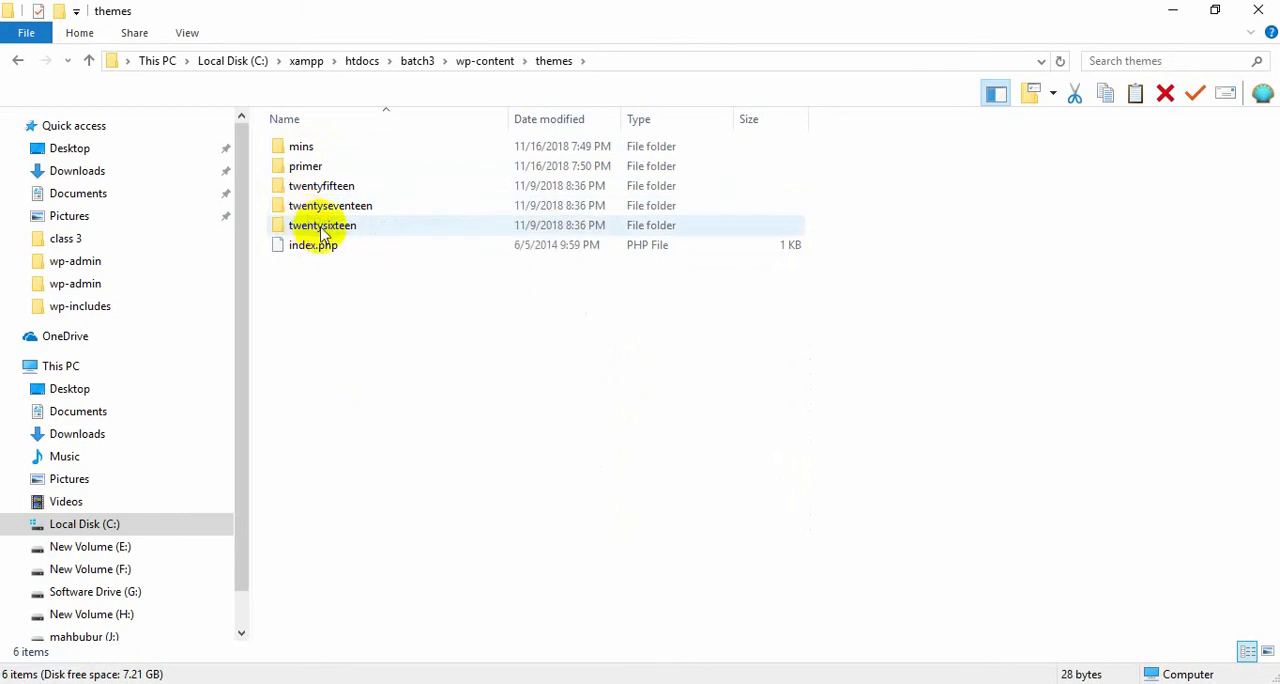
# Delete the twentyfifteen folder from the themes folder.
pyautogui.click(306, 199)
pyautogui.rightClick(304, 196)
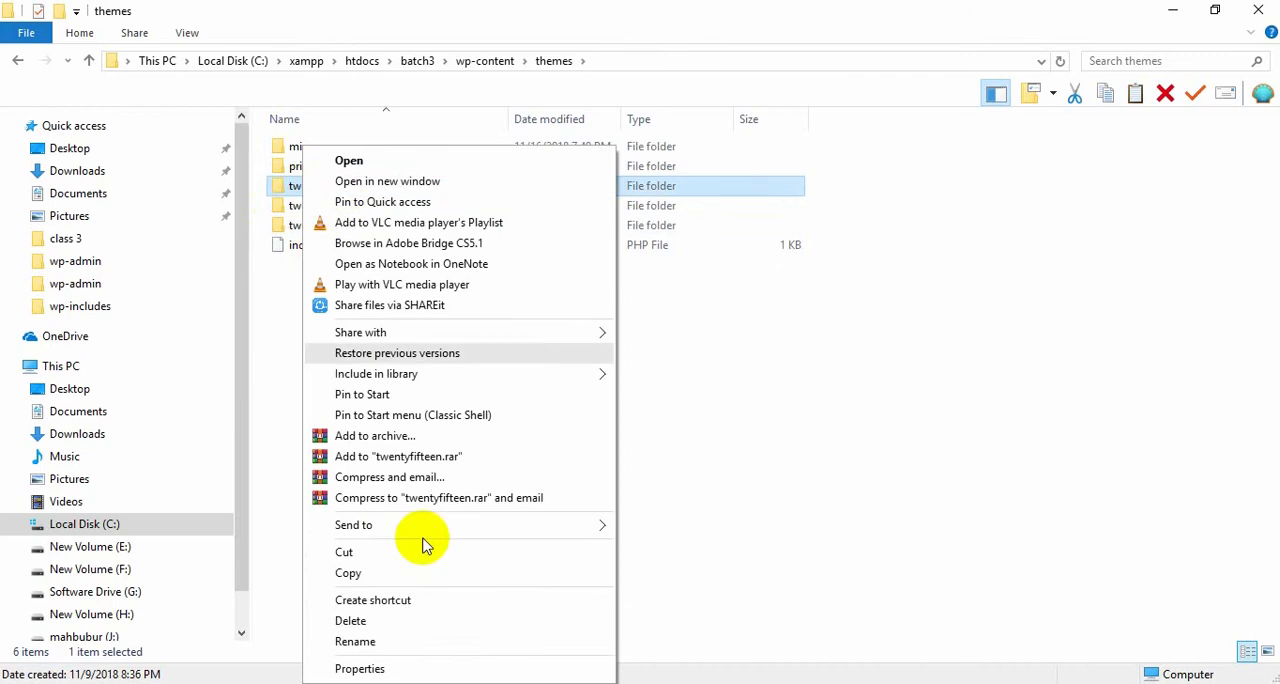
pyautogui.click(400, 616)
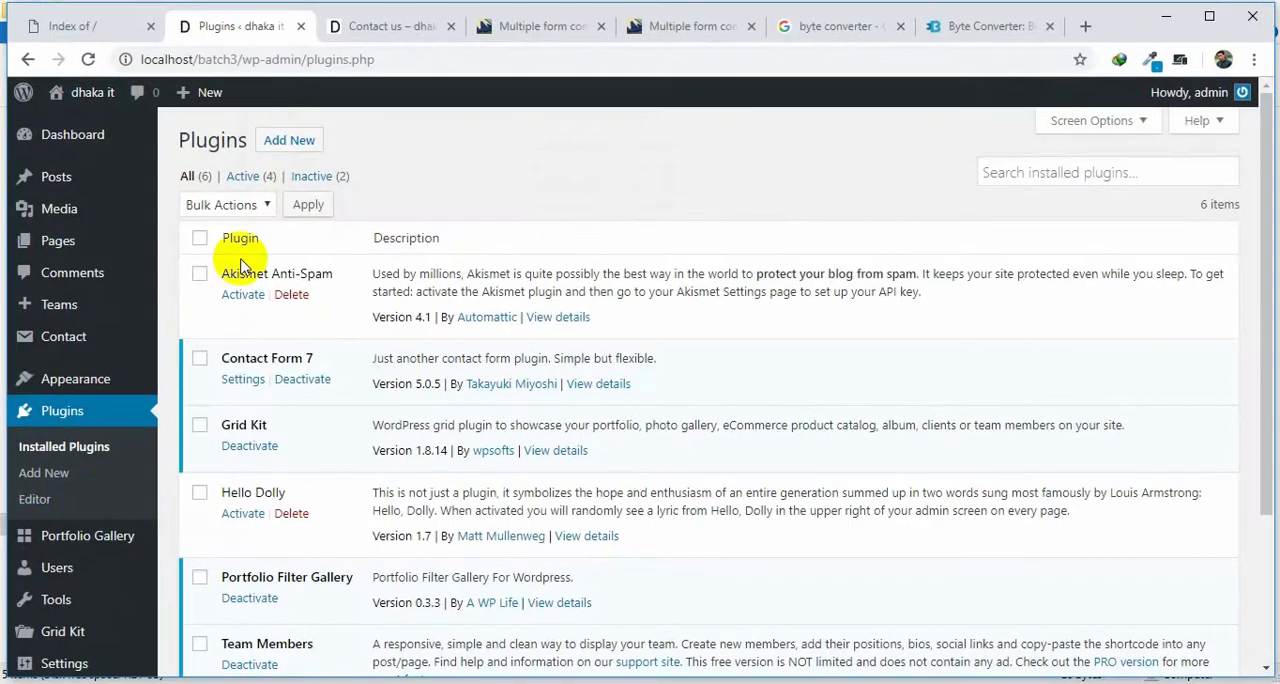
# Switch to the browser and check the remaining themes on the WordPress Manage Themes page.
pyautogui.moveTo(86, 378)
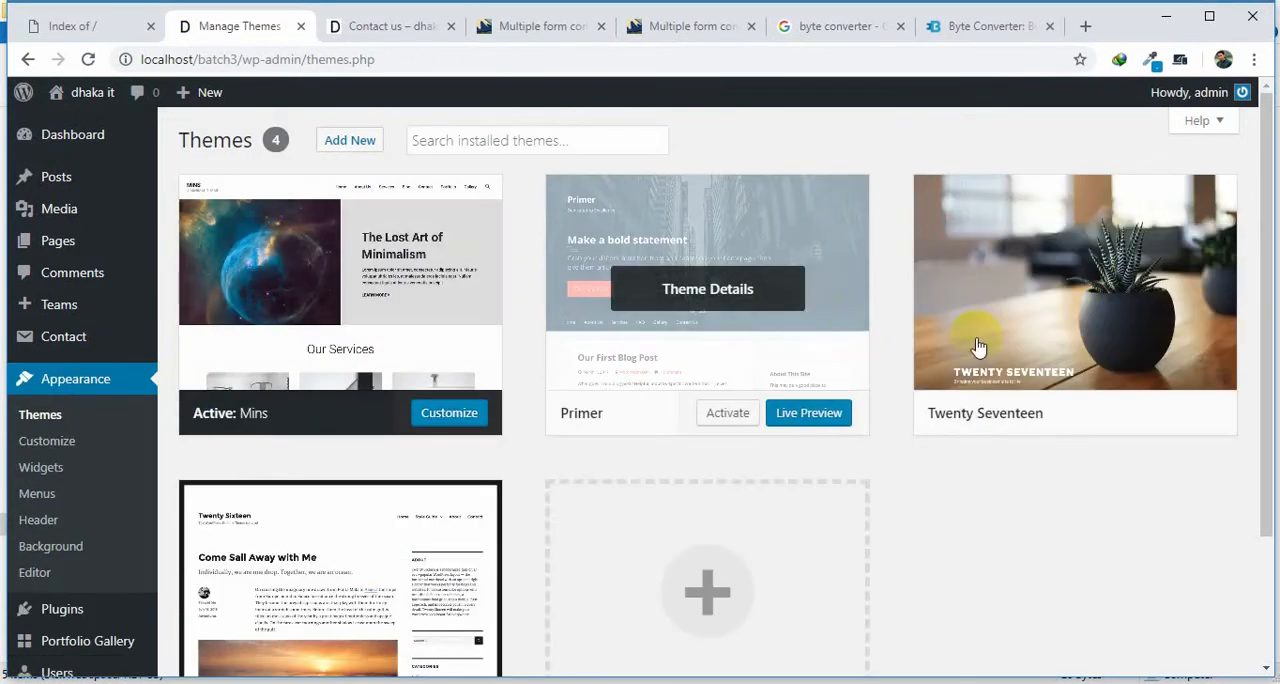
pyautogui.scroll(-1, 651, 366)
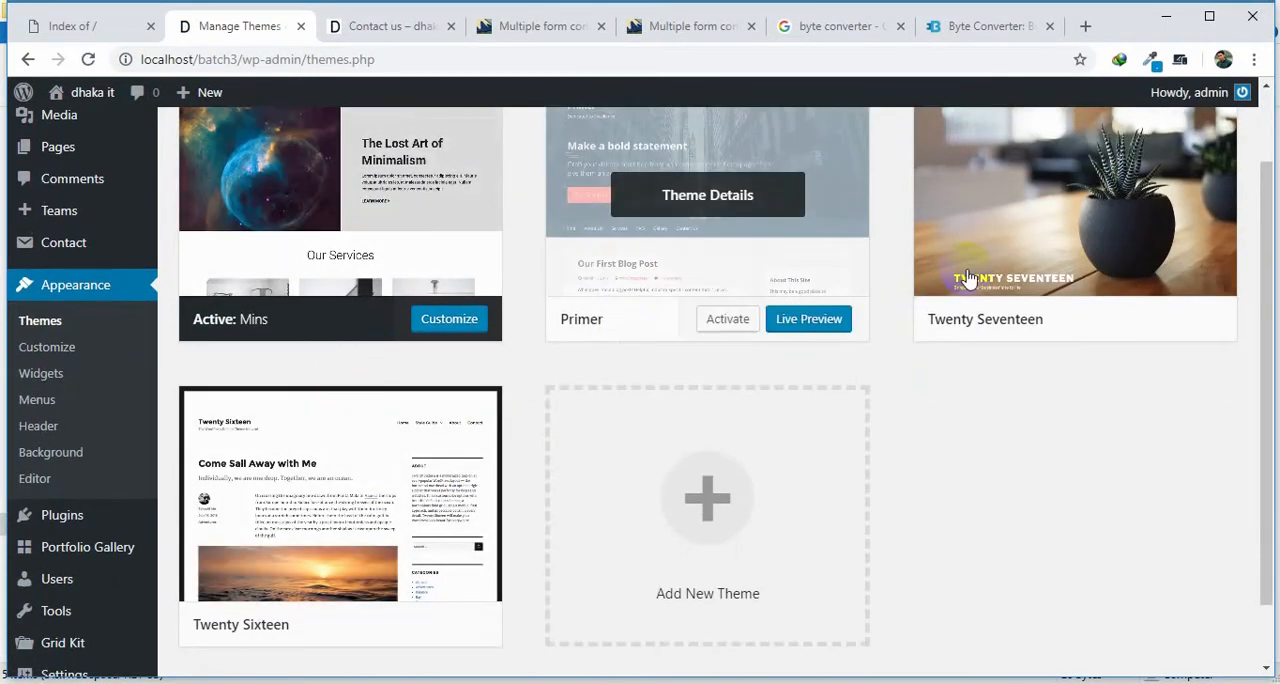
pyautogui.moveTo(969, 279)
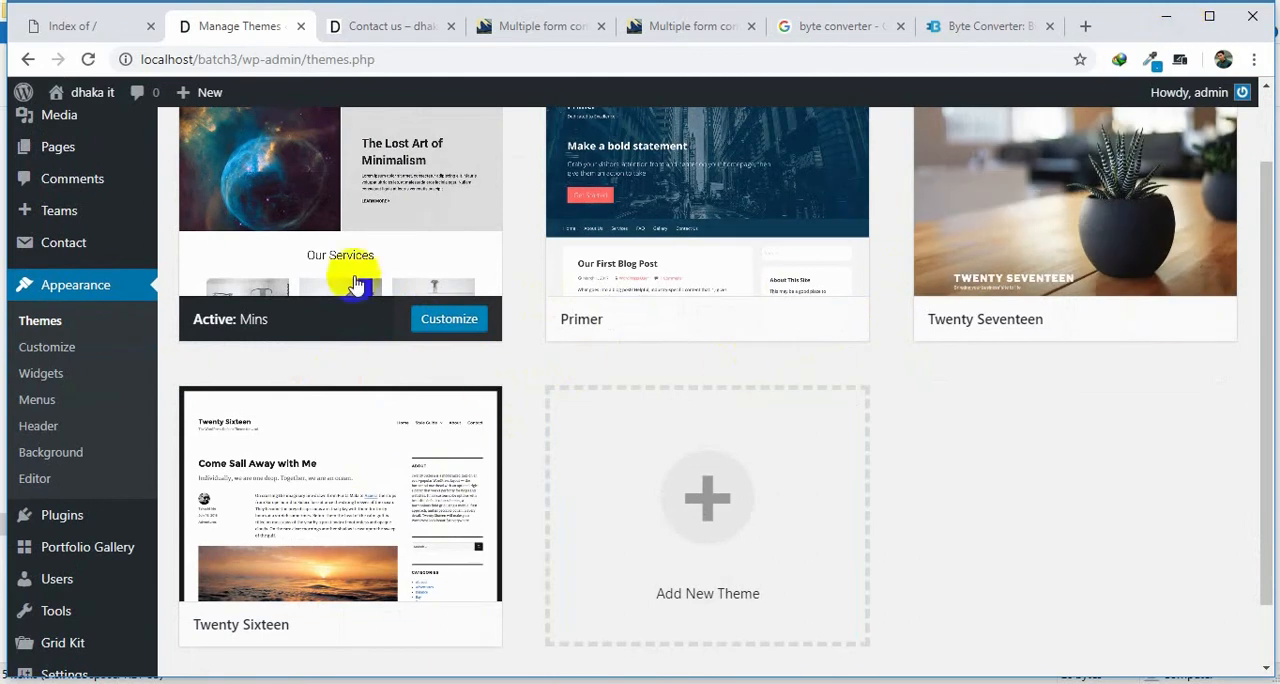
# Open the plugins folder under wp-content in File Explorer and the Installed Plugins page in the WordPress admin.
pyautogui.click(1166, 17)
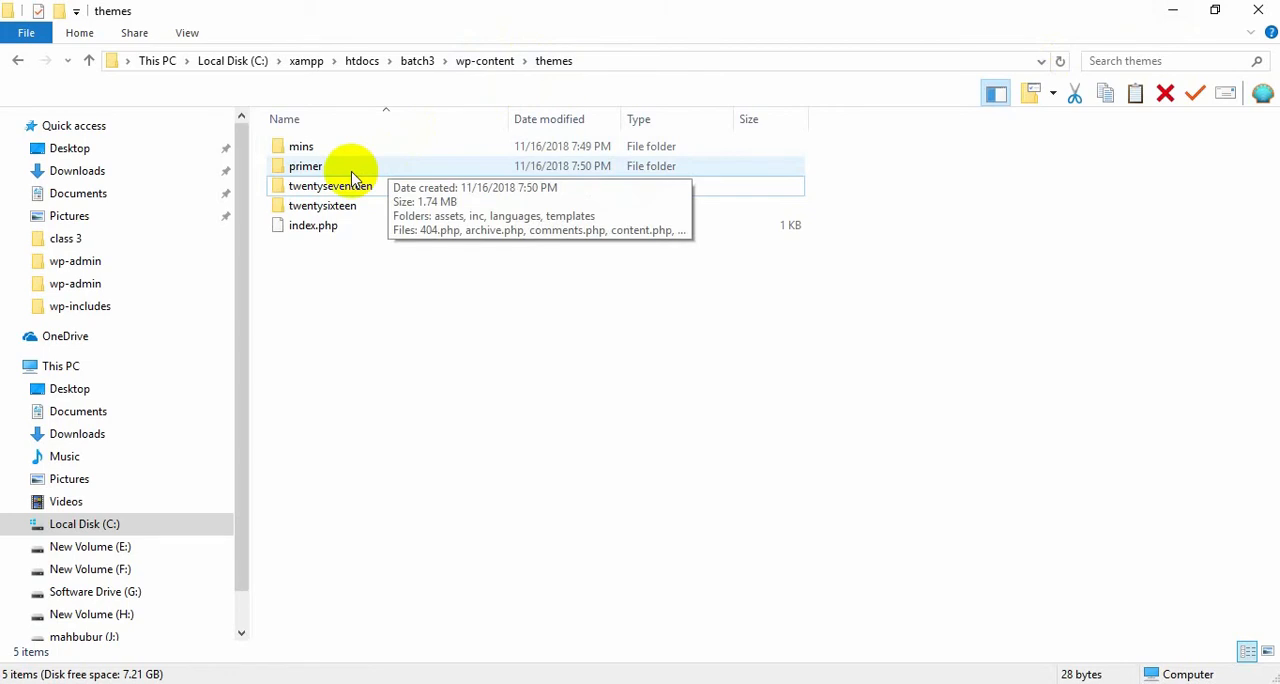
pyautogui.click(18, 61)
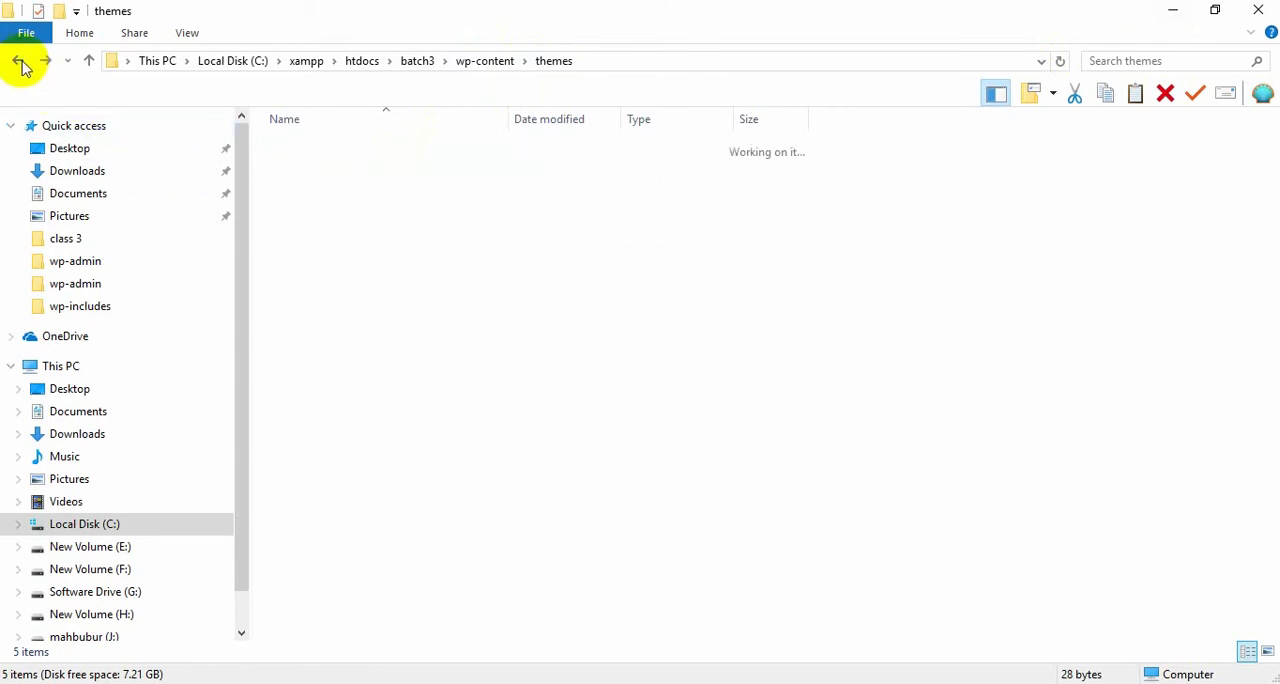
pyautogui.doubleClick(313, 168)
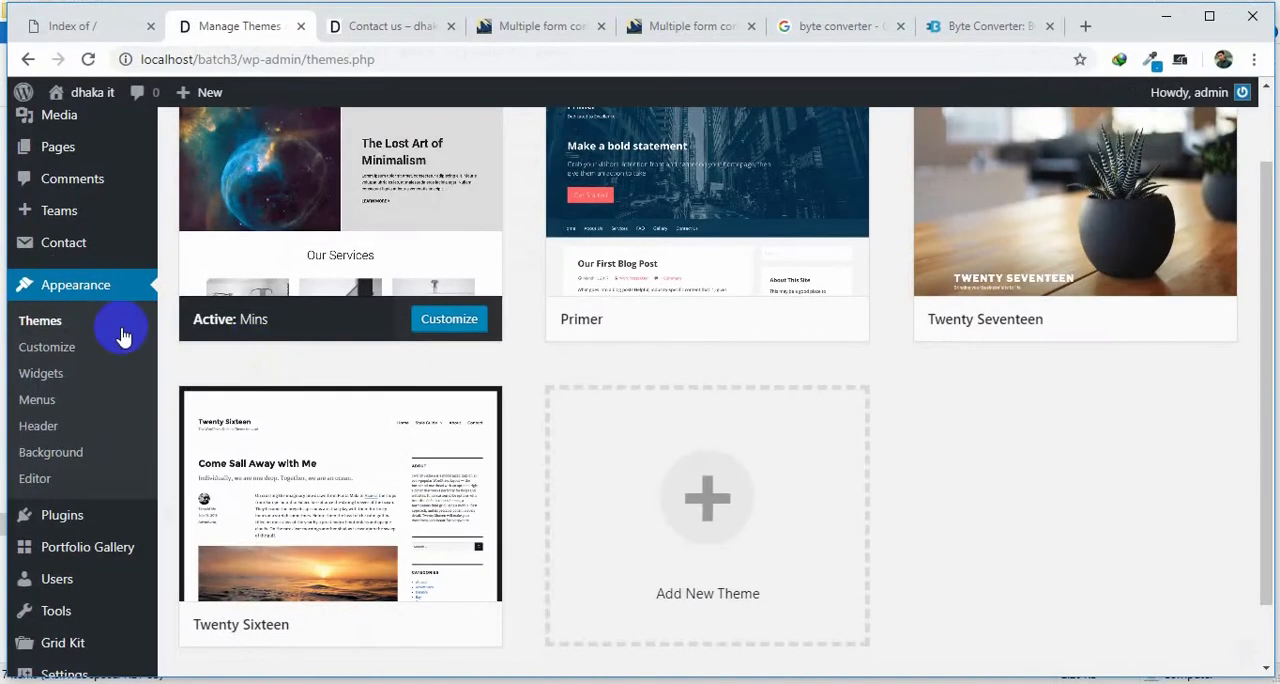
pyautogui.click(105, 521)
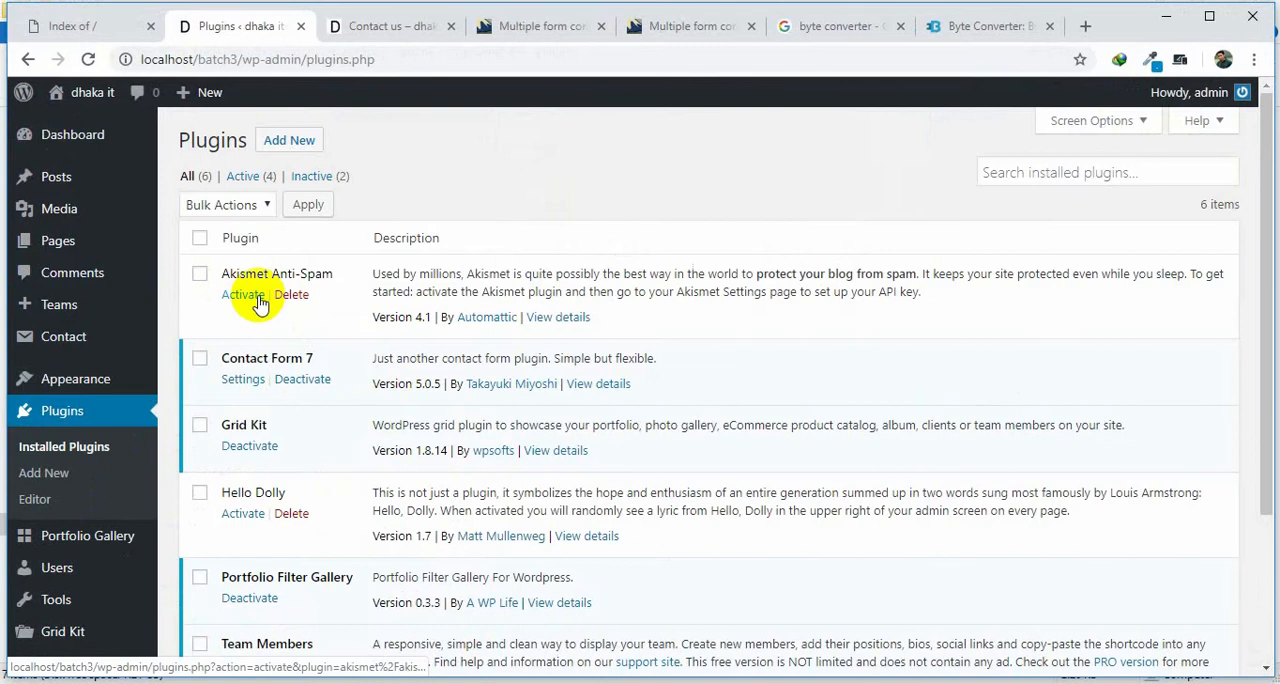
# Look over the installed plugins list, switch to File Explorer and delete the akismet folder from the plugins folder.
pyautogui.scroll(-1, 258, 300)
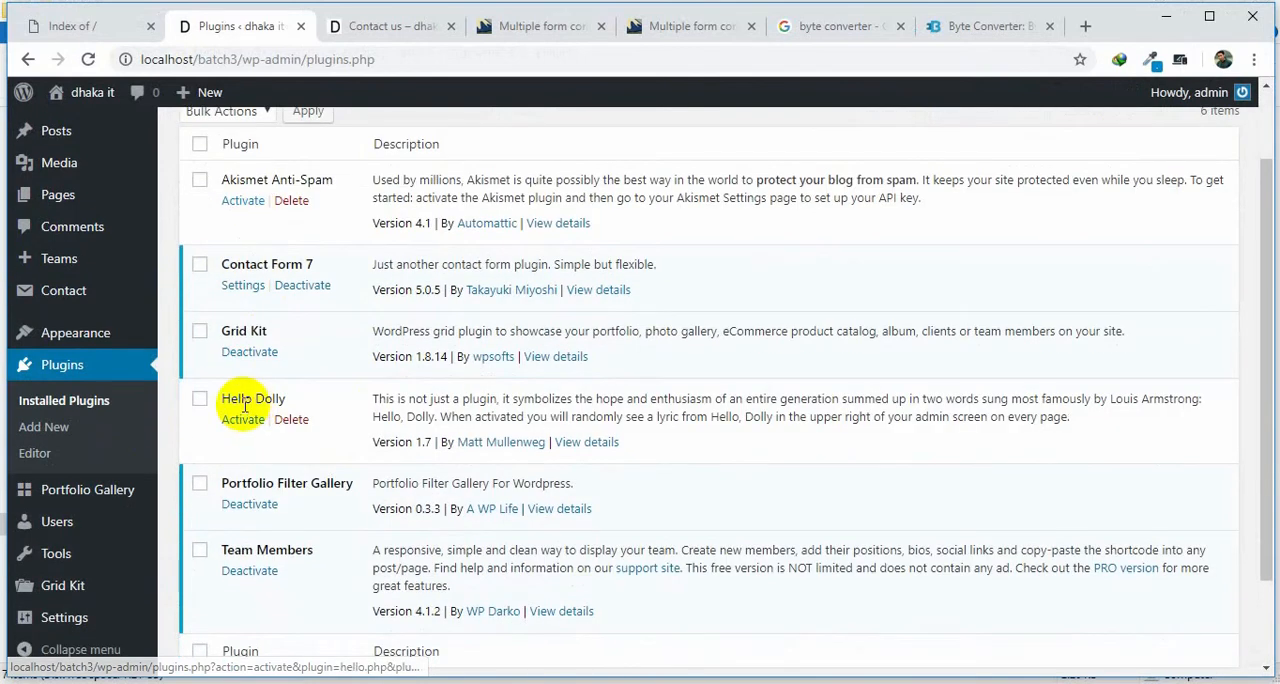
pyautogui.click(1165, 16)
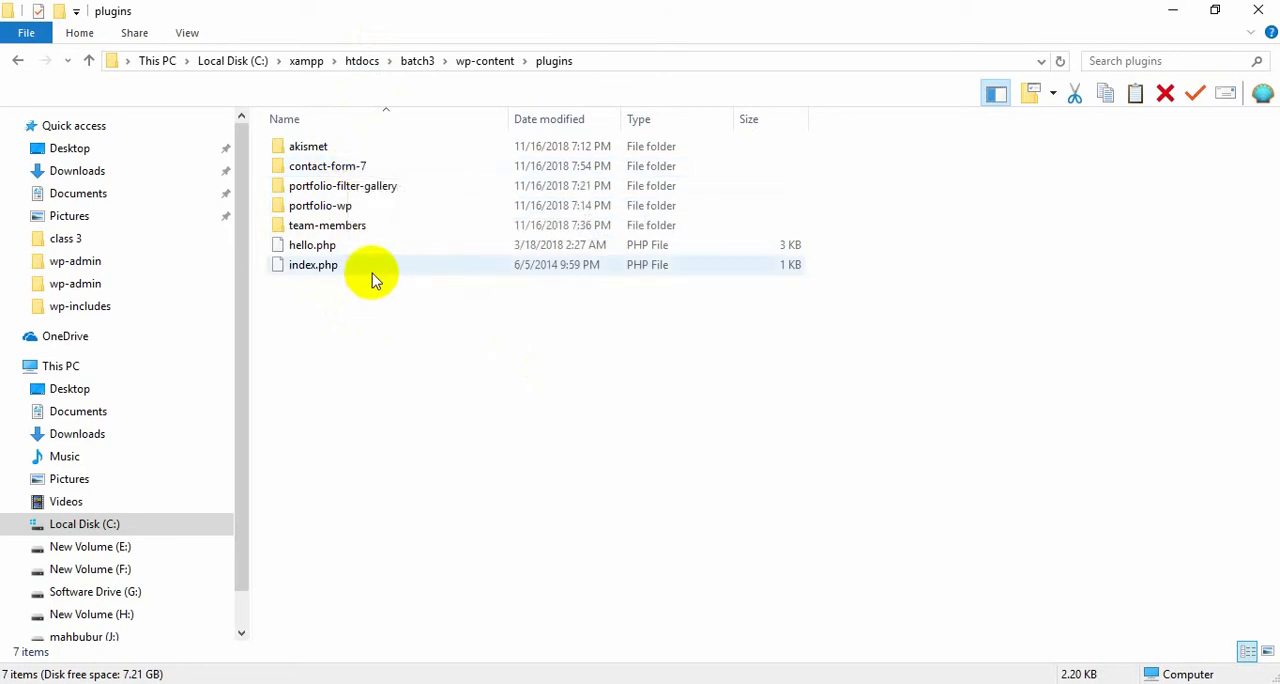
pyautogui.click(314, 155)
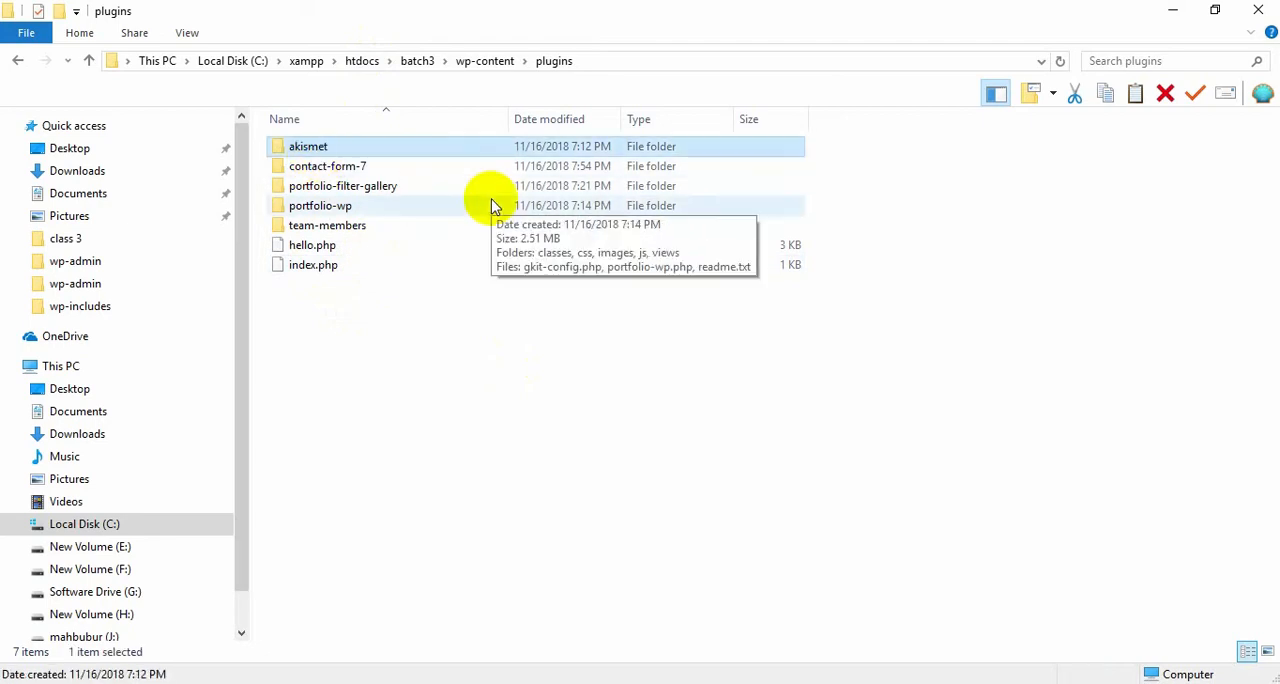
pyautogui.press('Delete')
# Switch to the browser and reload the WordPress Plugins page to check which plugins are still listed.
pyautogui.hotkey('alt', 'Tab')
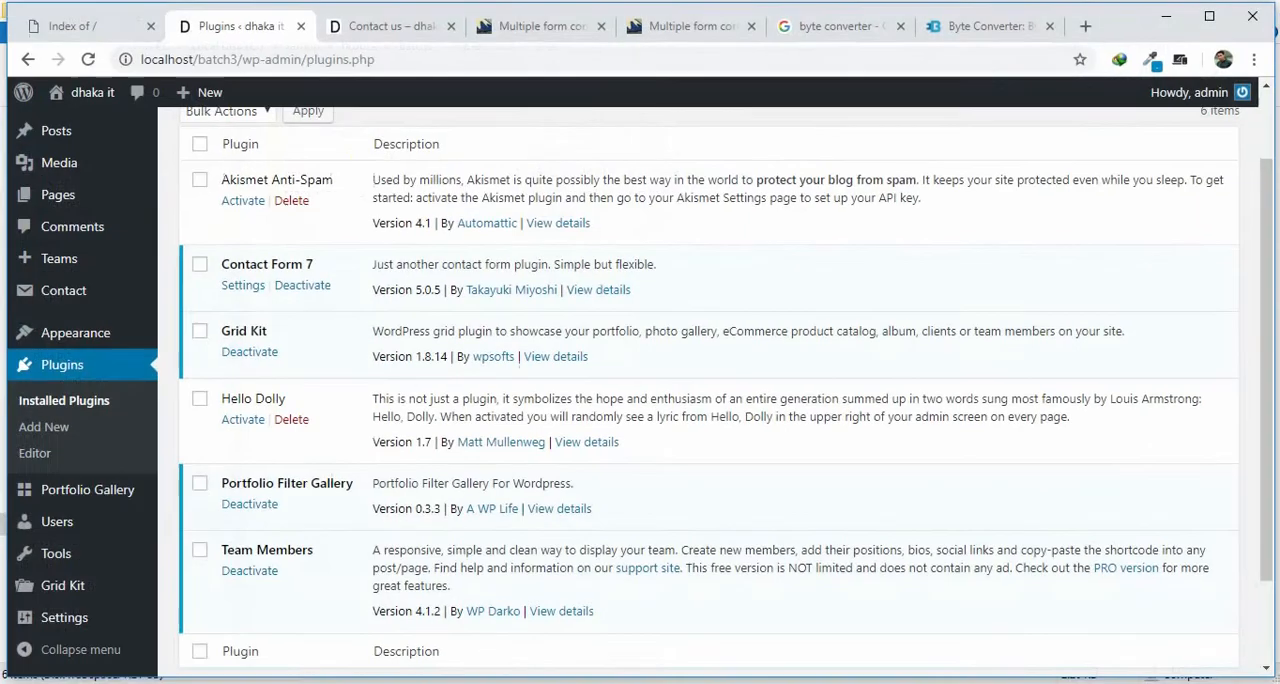
pyautogui.click(87, 59)
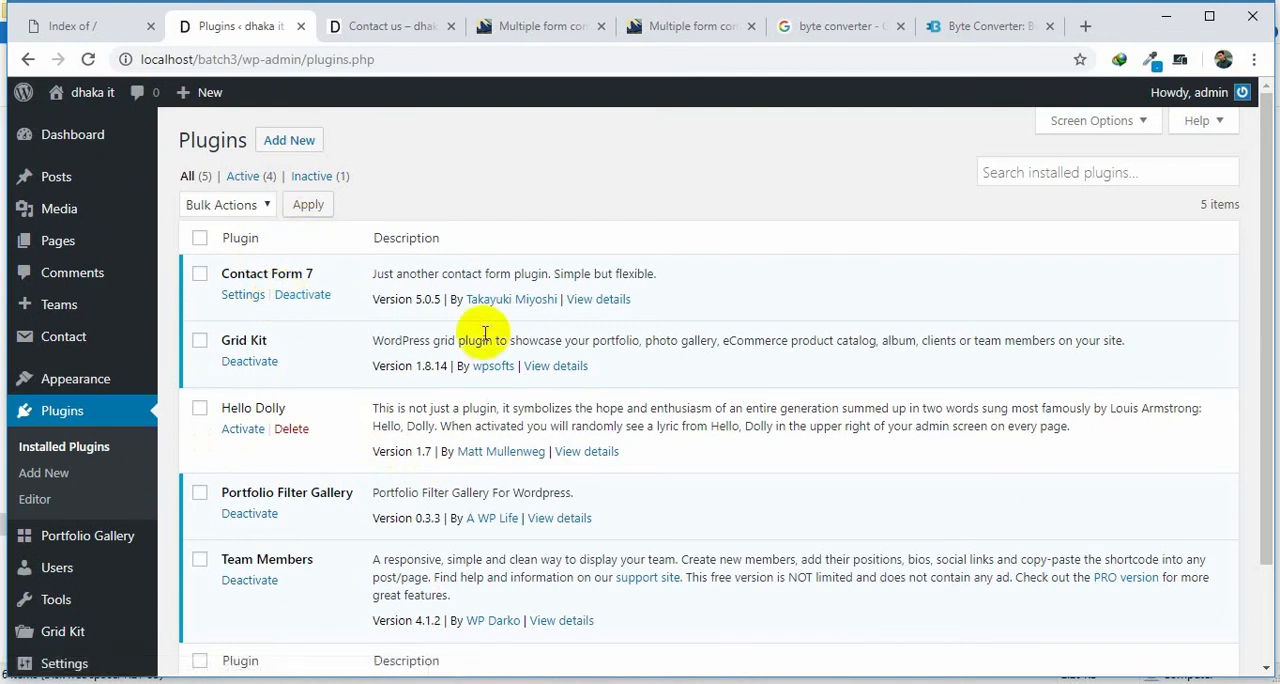
pyautogui.click(1166, 18)
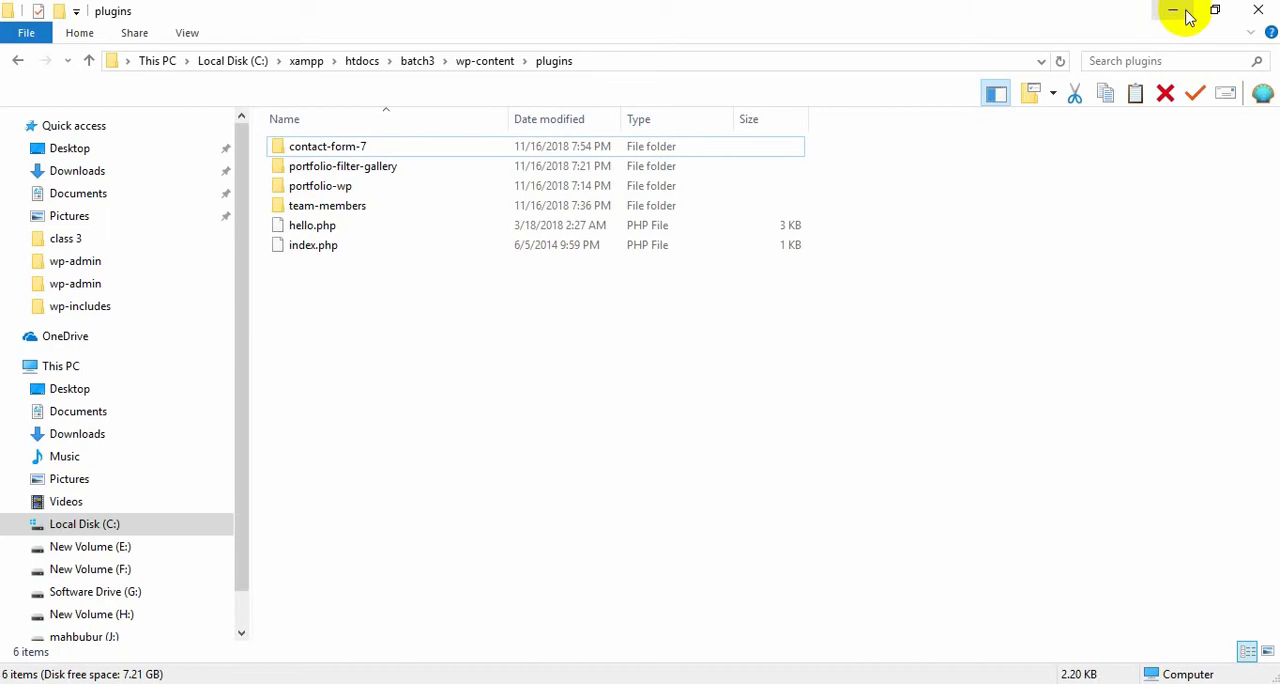
# Go back from the plugins folder to the batch3 site folder in File Explorer.
pyautogui.click(19, 61)
pyautogui.click(20, 62)
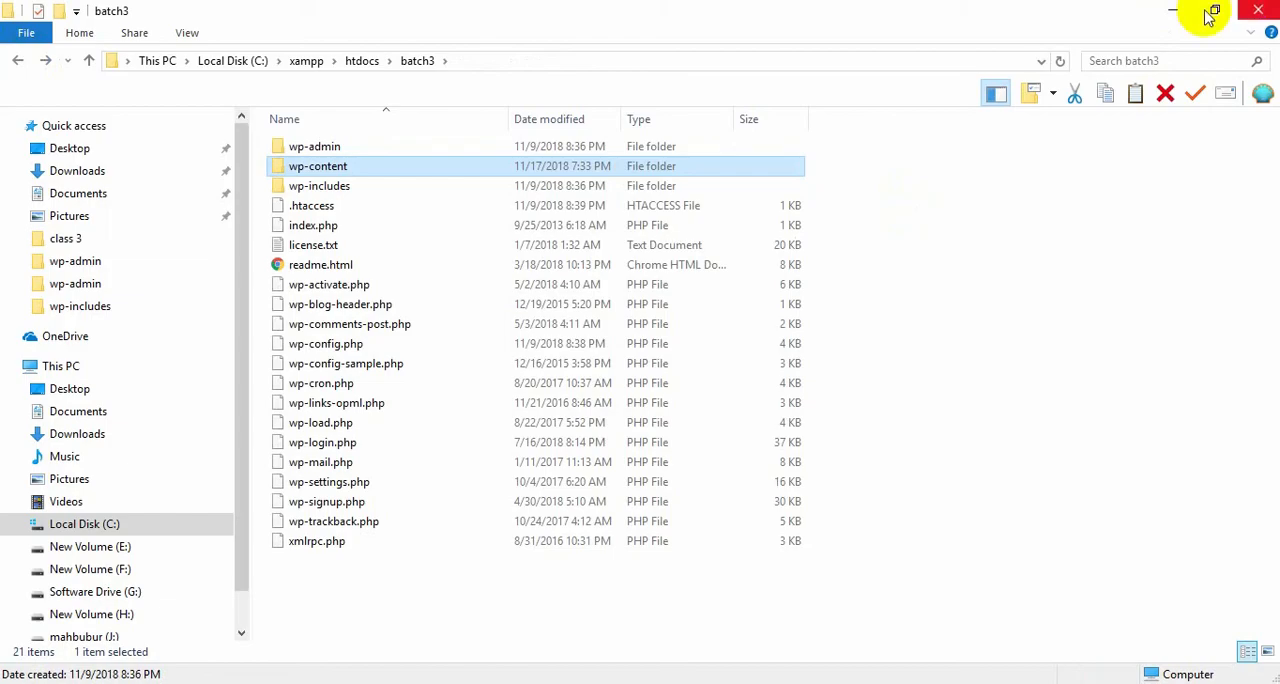
pyautogui.click(1172, 10)
pyautogui.click(666, 237)
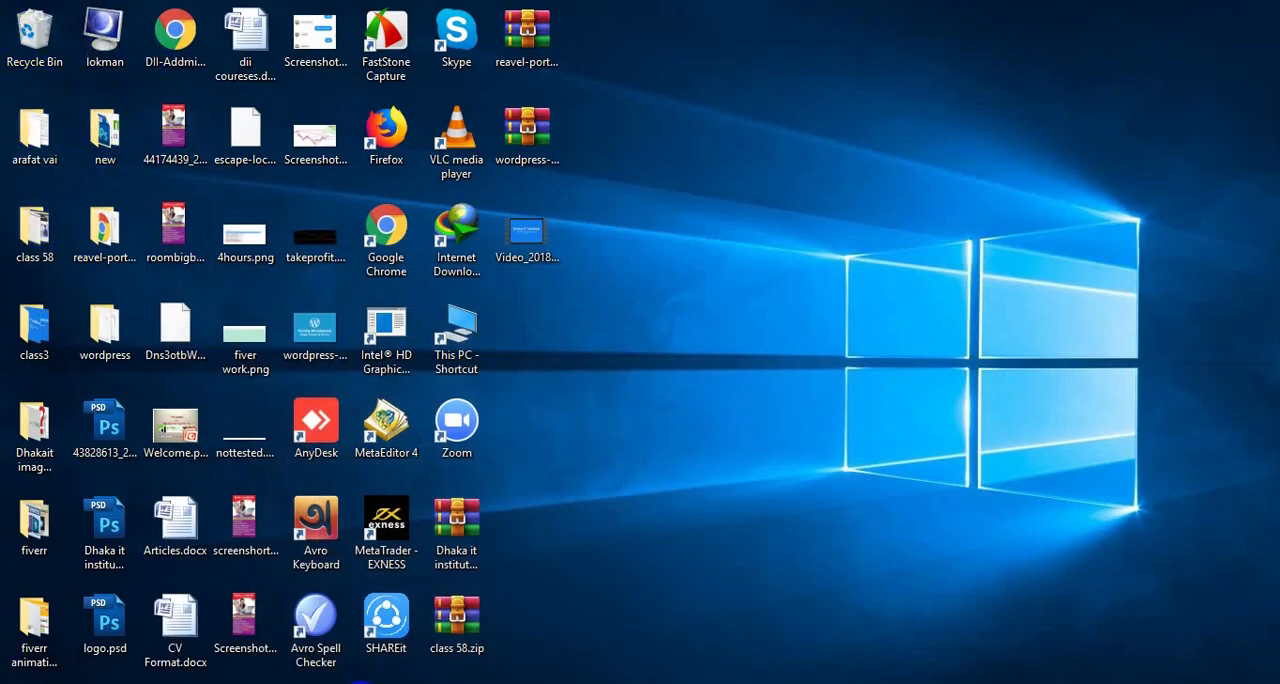
# Delete wp-content.zip from the wordpress folder in Downloads > Compressed.
pyautogui.click(475, 683)
pyautogui.click(89, 174)
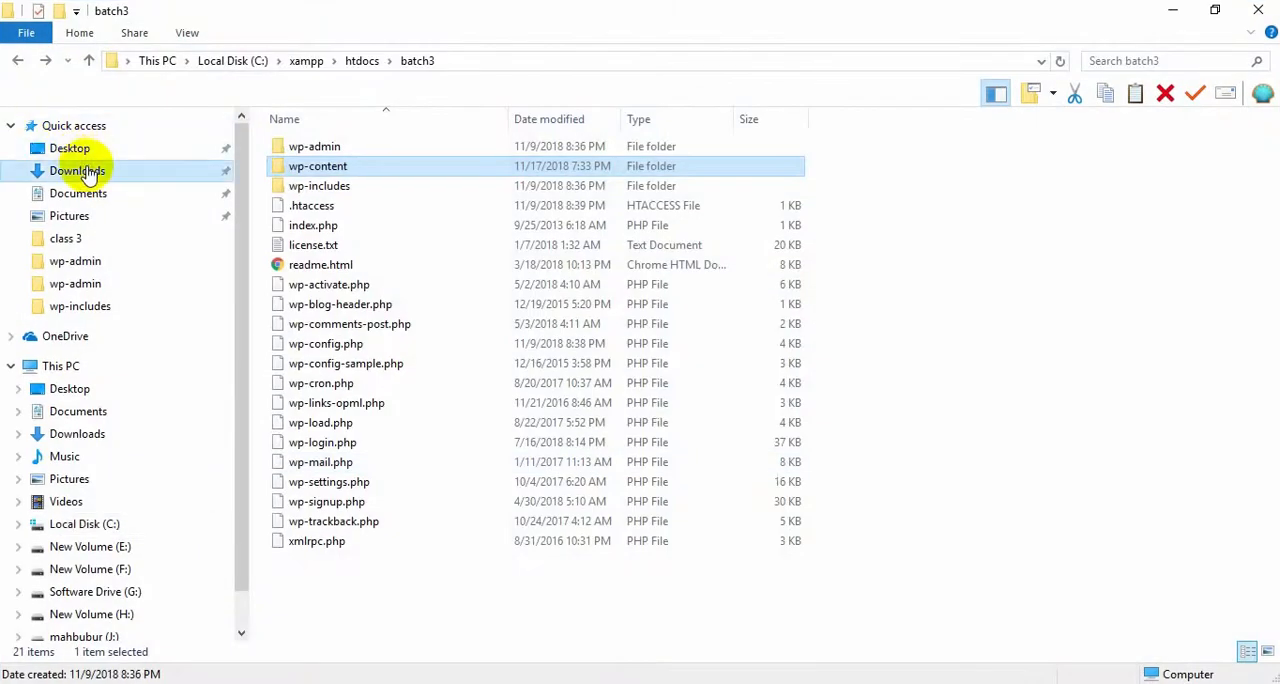
pyautogui.doubleClick(310, 220)
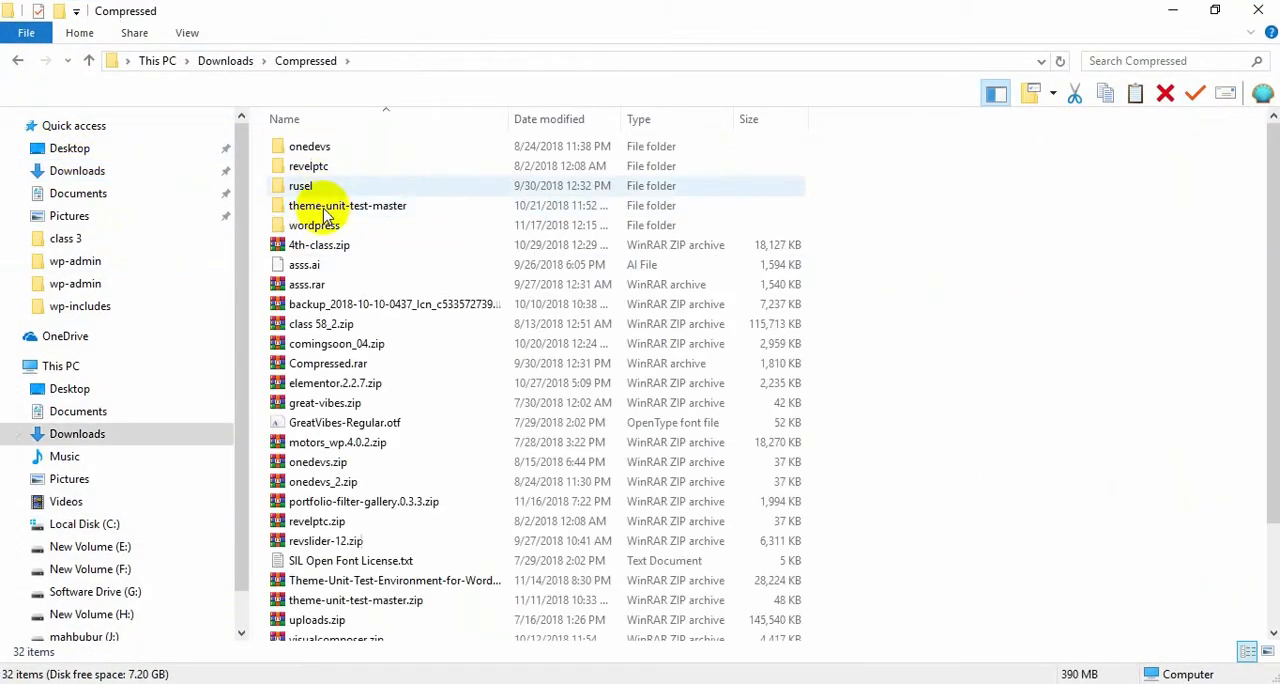
pyautogui.doubleClick(317, 228)
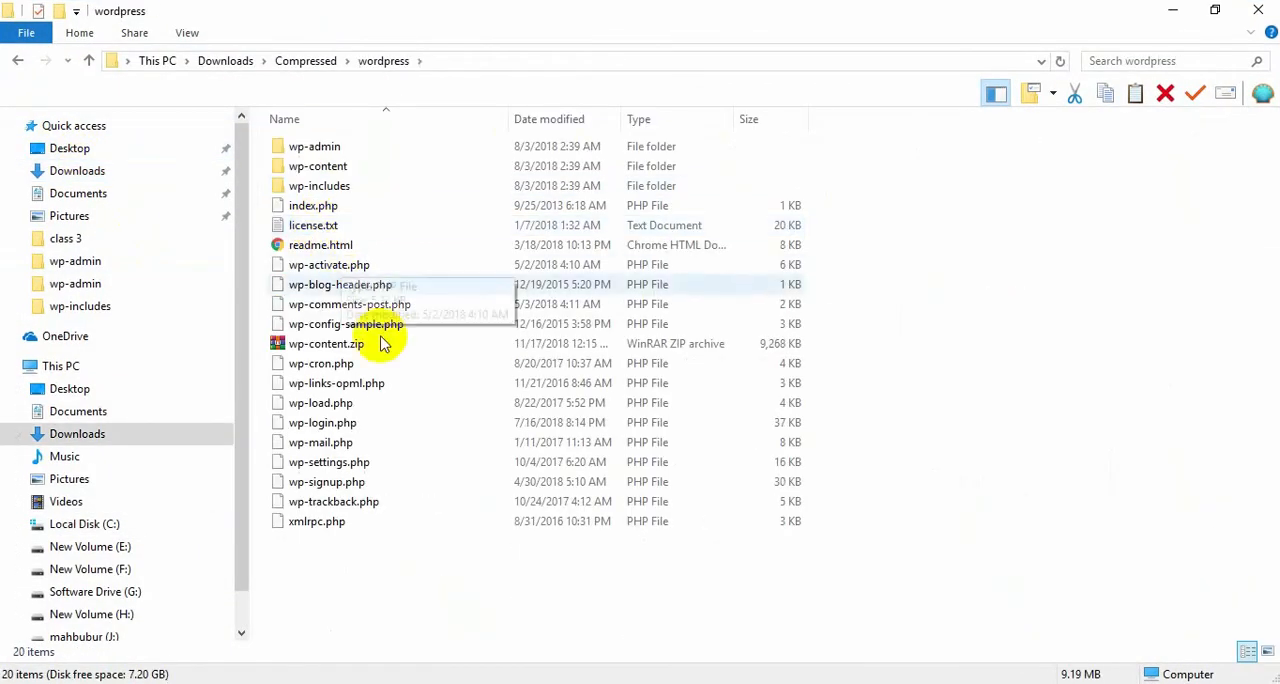
pyautogui.click(330, 346)
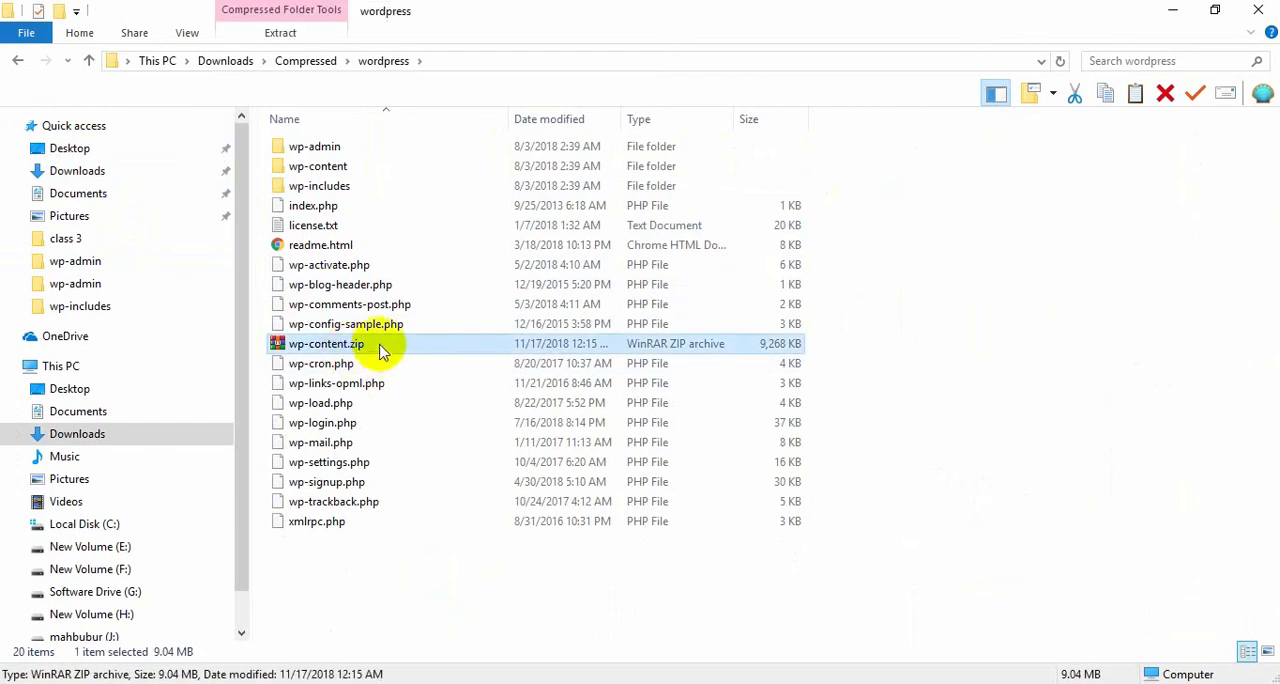
pyautogui.press('Delete')
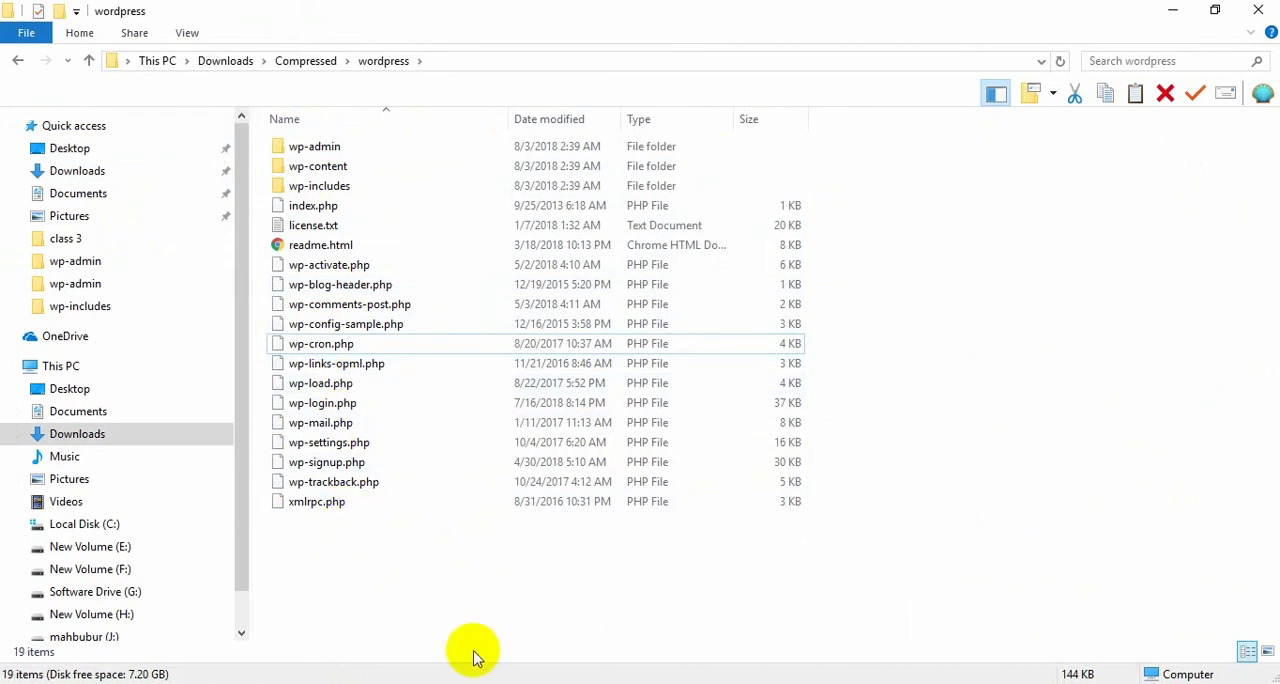
# Open the batch3 folder under xampp > htdocs on Local Disk (C:) and point out wp-config.php.
pyautogui.click(112, 522)
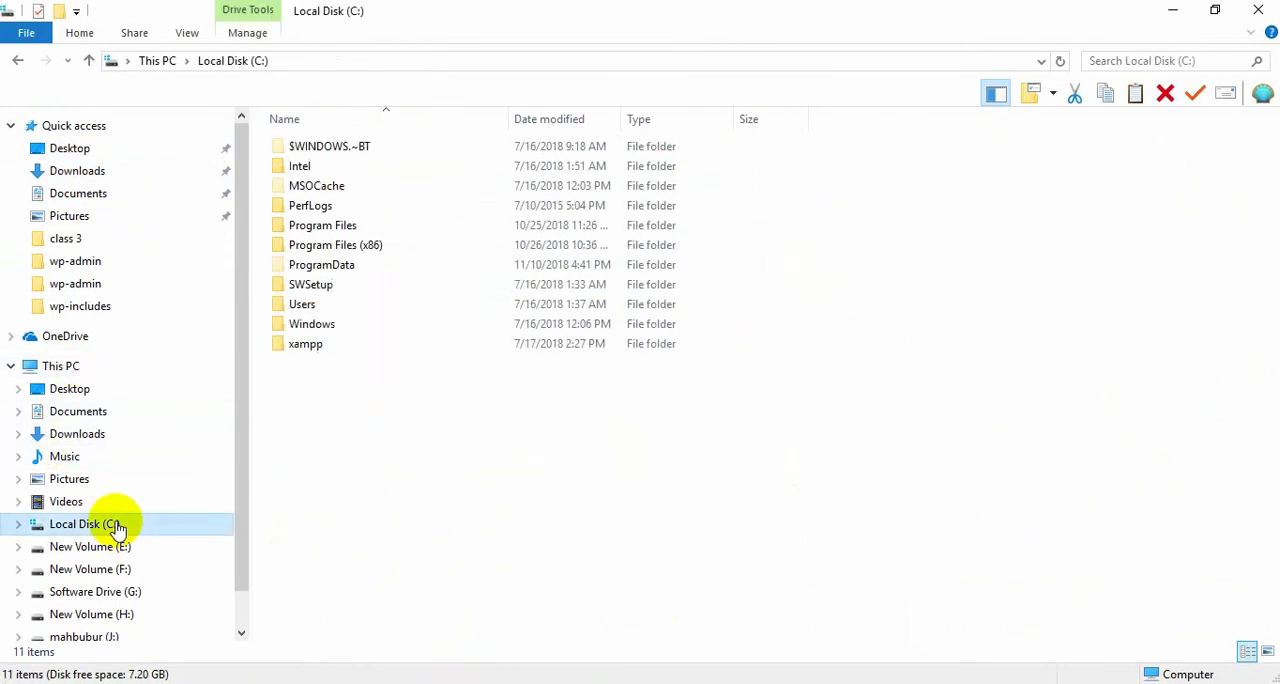
pyautogui.doubleClick(312, 340)
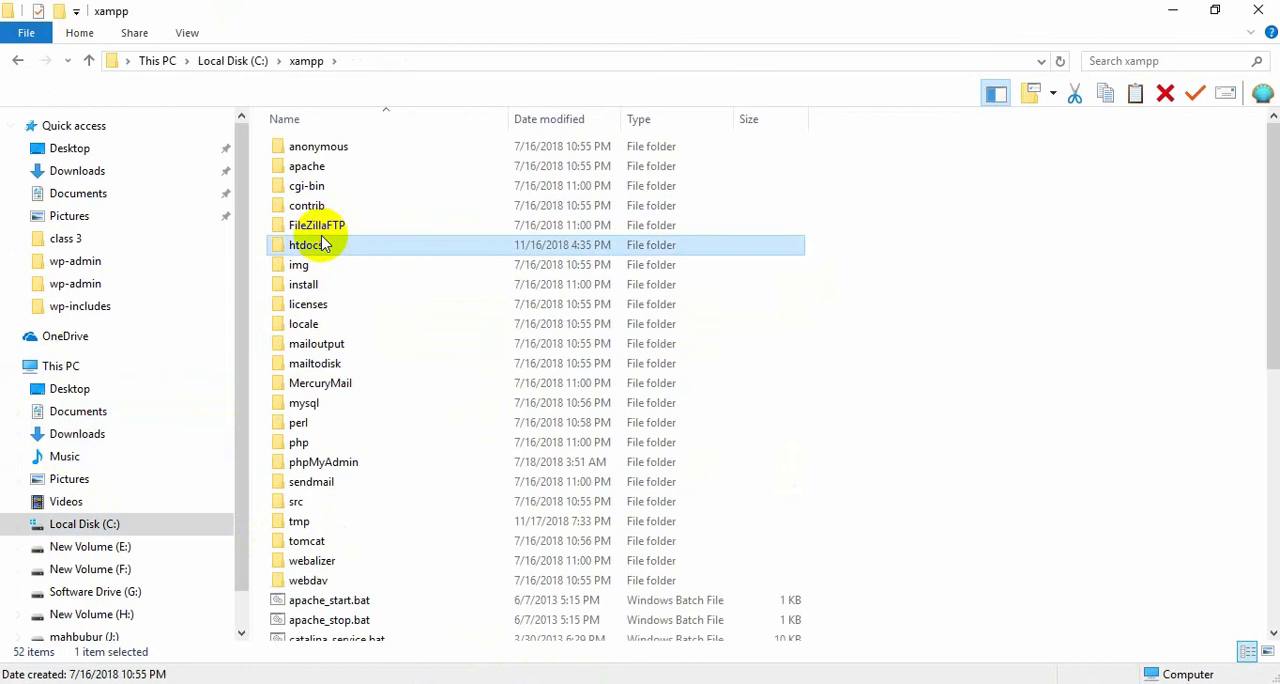
pyautogui.doubleClick(309, 251)
pyautogui.doubleClick(437, 194)
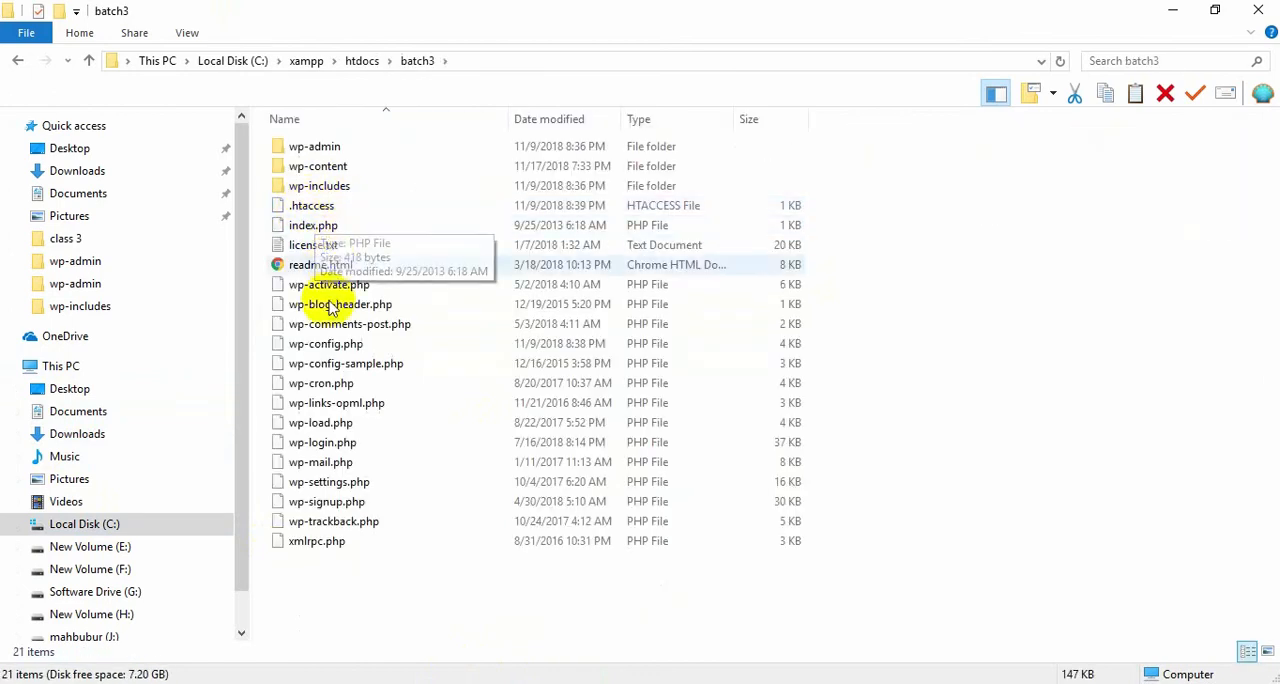
pyautogui.click(312, 343)
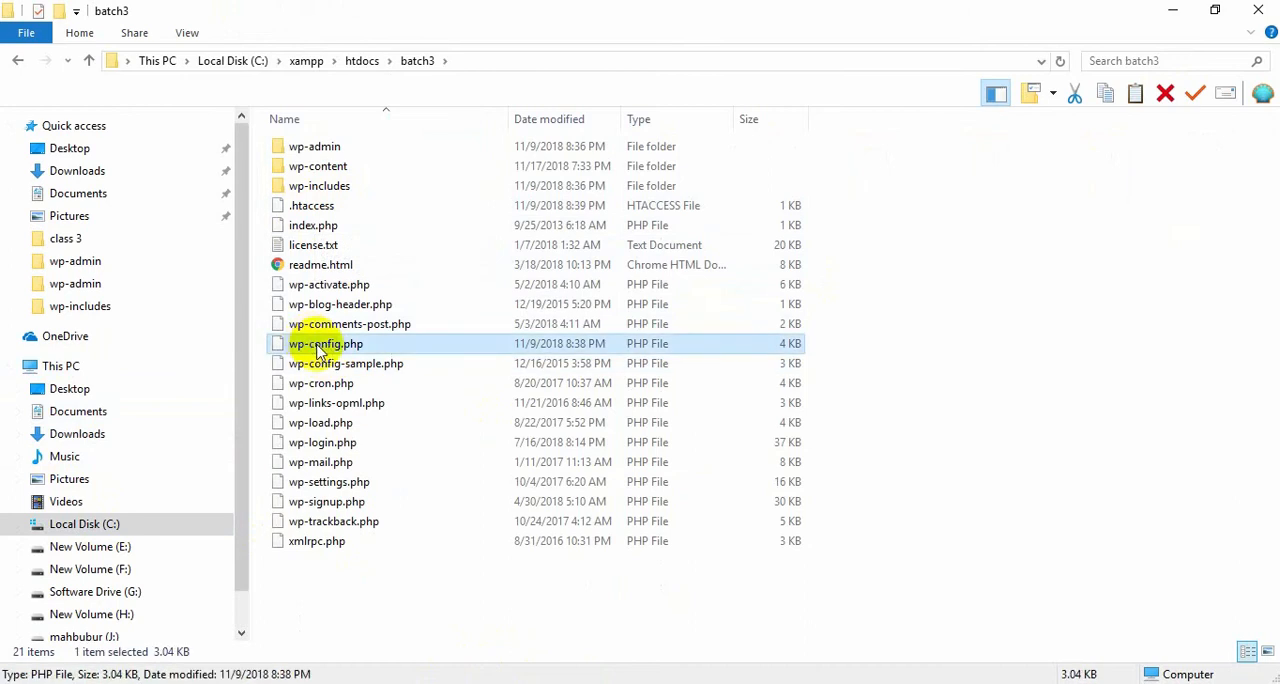
# Open the wordpress folder in Downloads > Compressed to compare its files with the batch3 site folder.
pyautogui.click(1173, 11)
pyautogui.click(493, 680)
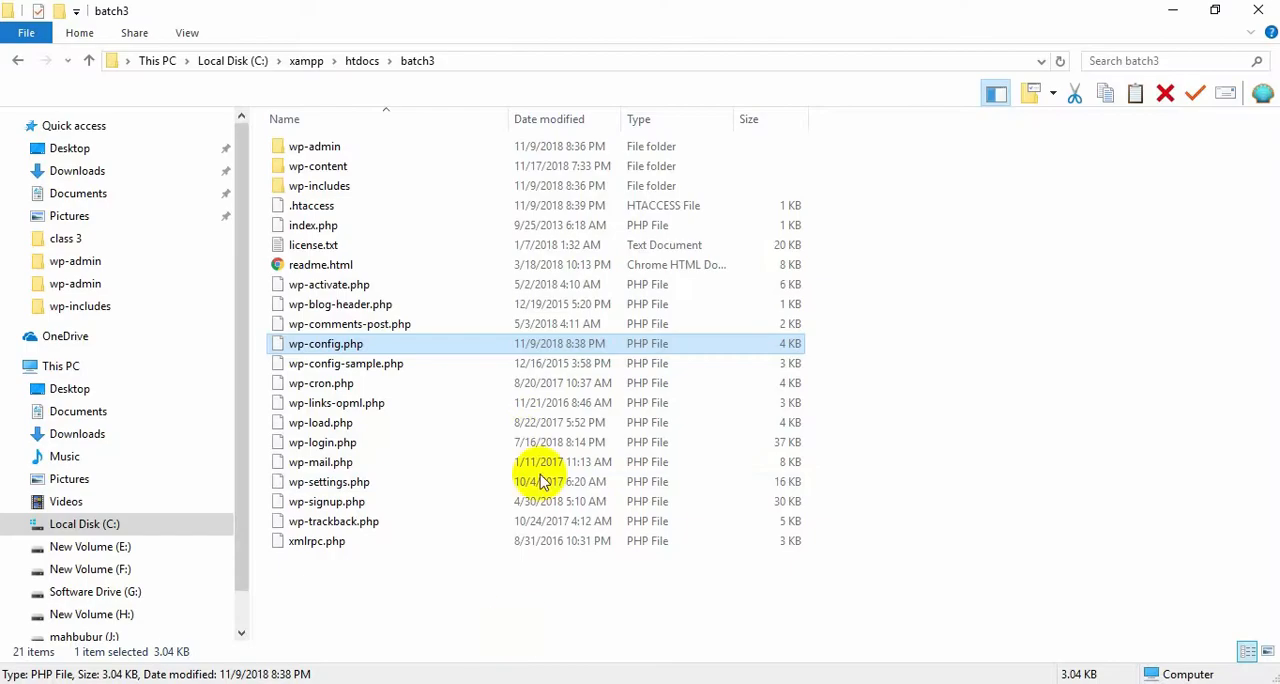
pyautogui.click(77, 174)
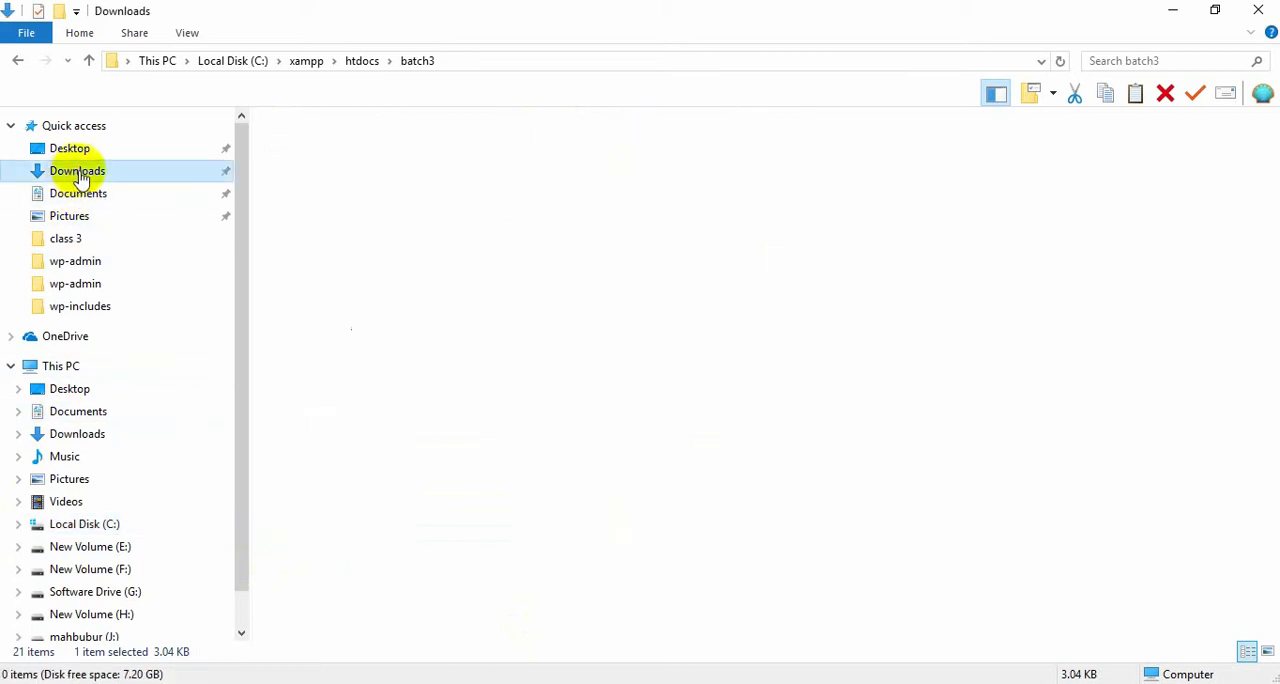
pyautogui.doubleClick(310, 206)
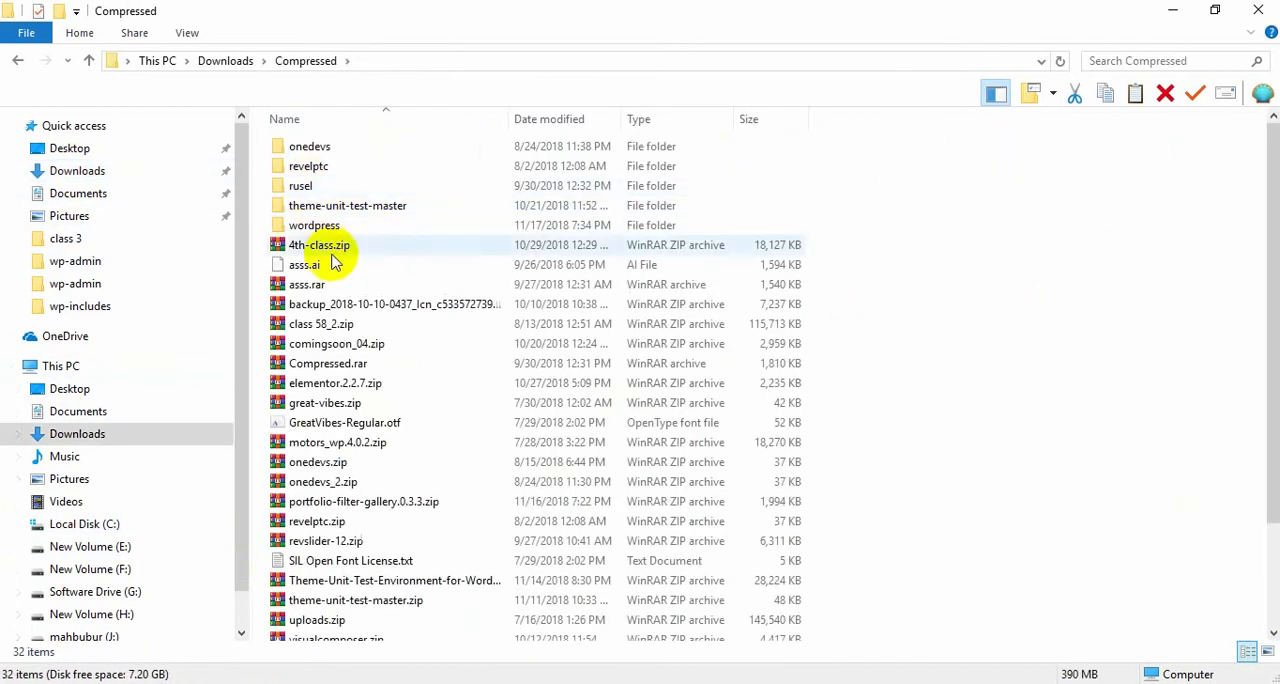
pyautogui.doubleClick(318, 226)
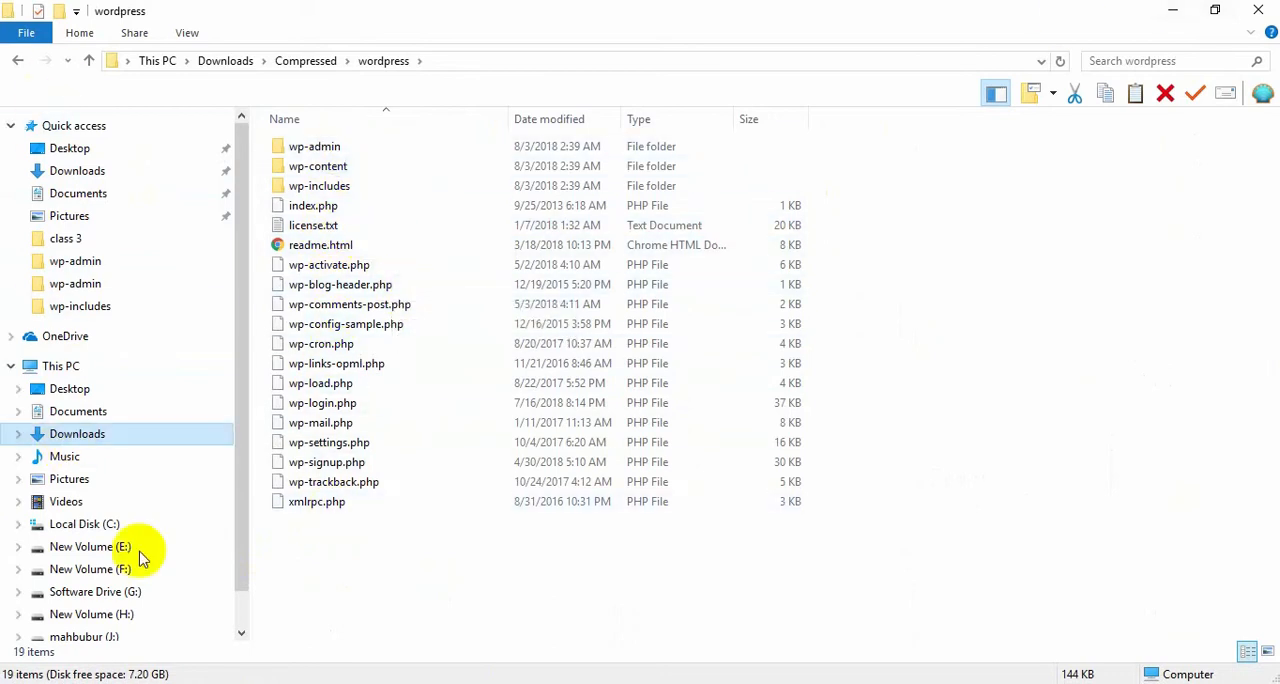
# Return to the batch3 folder under xampp > htdocs on Local Disk (C:) and delete wp-config.php.
pyautogui.click(17, 60)
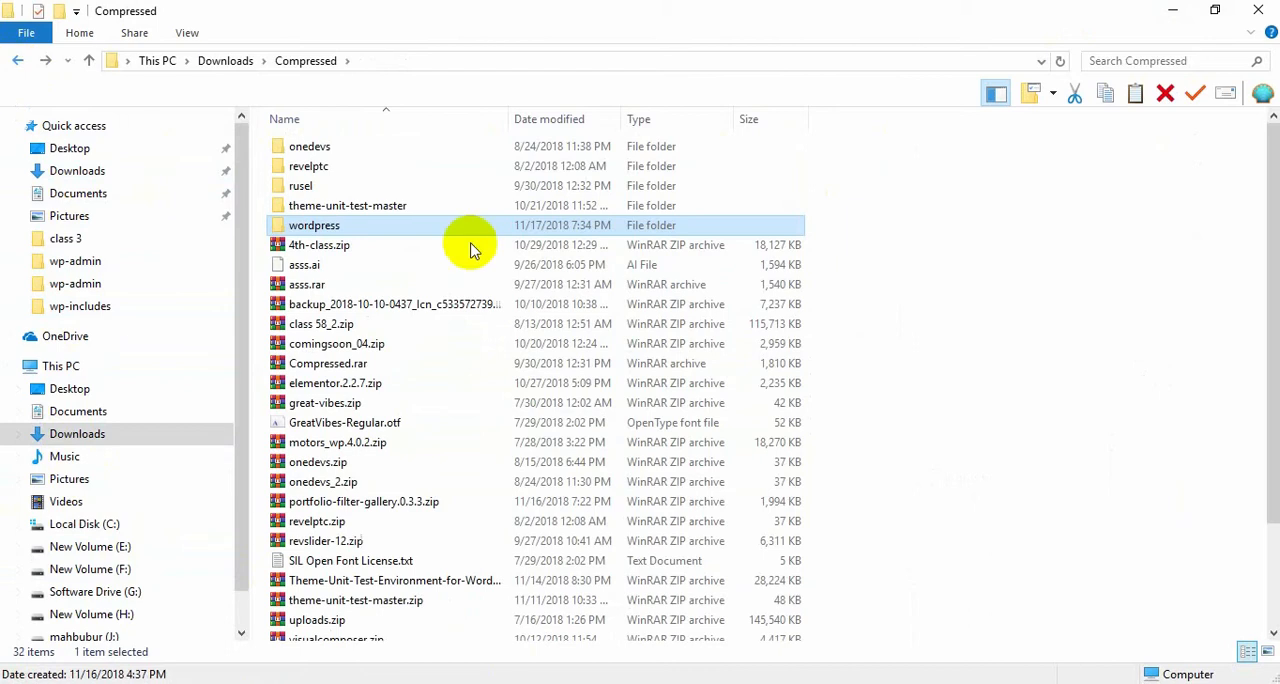
pyautogui.click(15, 60)
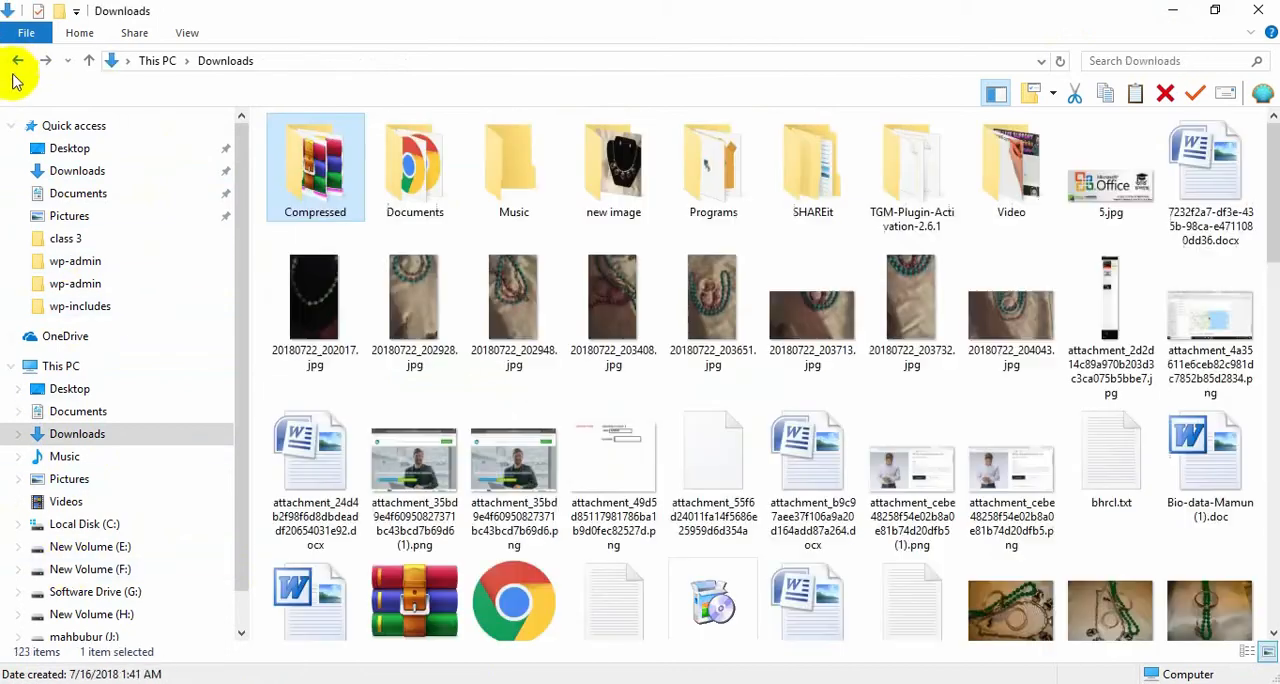
pyautogui.click(90, 524)
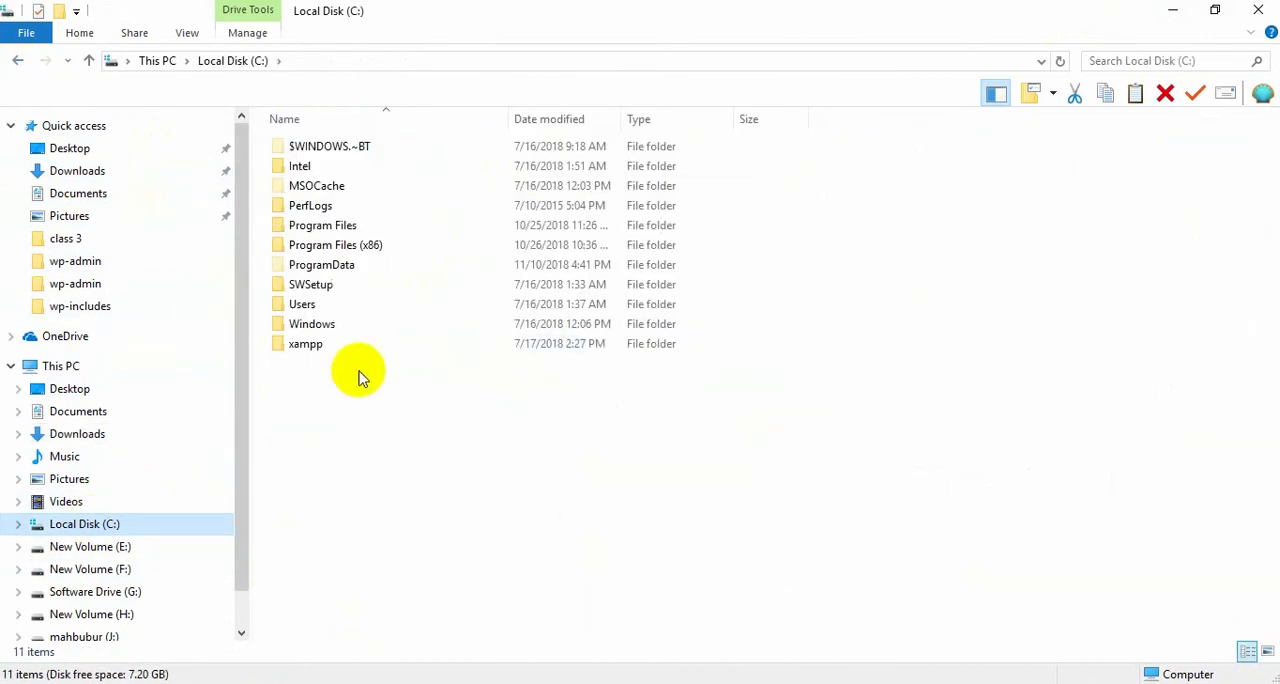
pyautogui.click(330, 345)
pyautogui.doubleClick(330, 345)
pyautogui.doubleClick(335, 245)
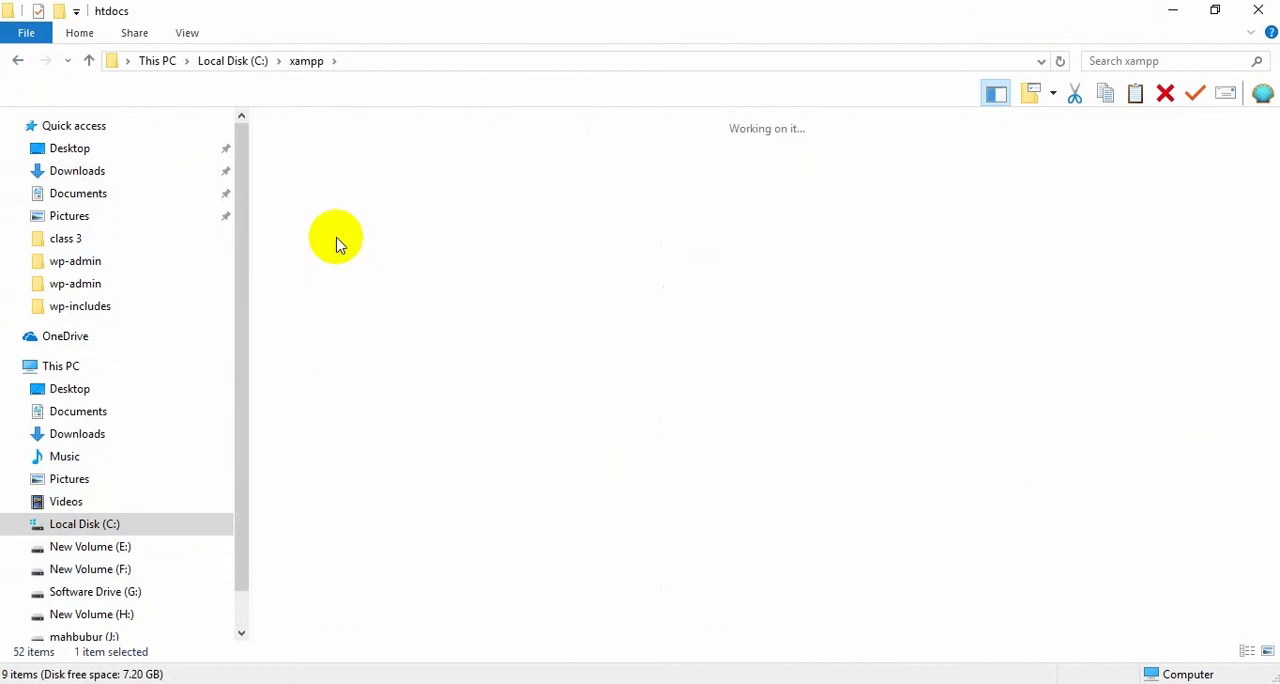
pyautogui.doubleClick(434, 194)
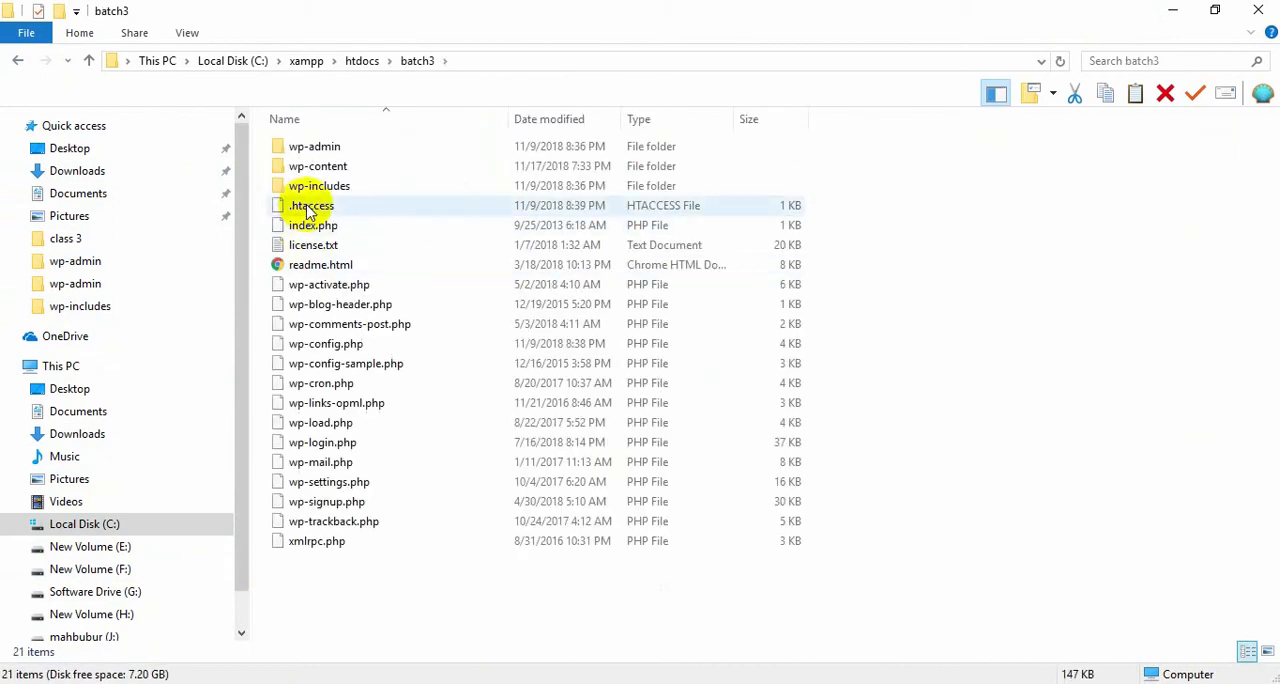
pyautogui.click(322, 346)
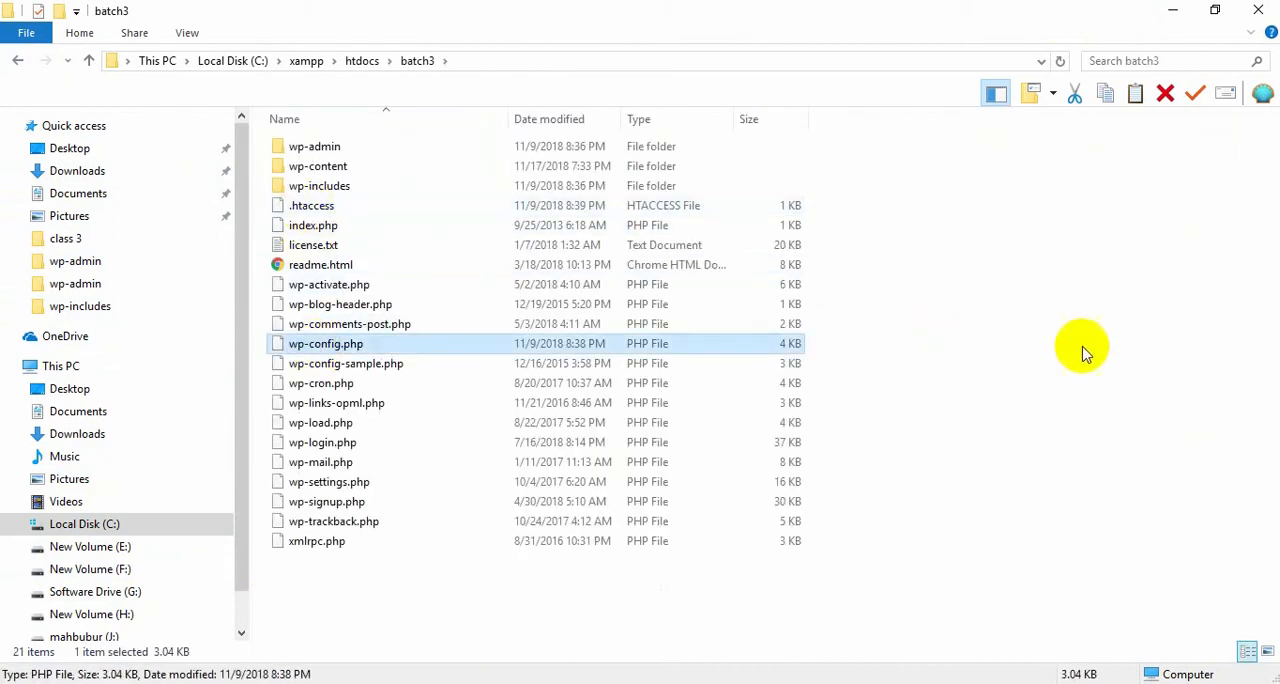
pyautogui.press('Delete')
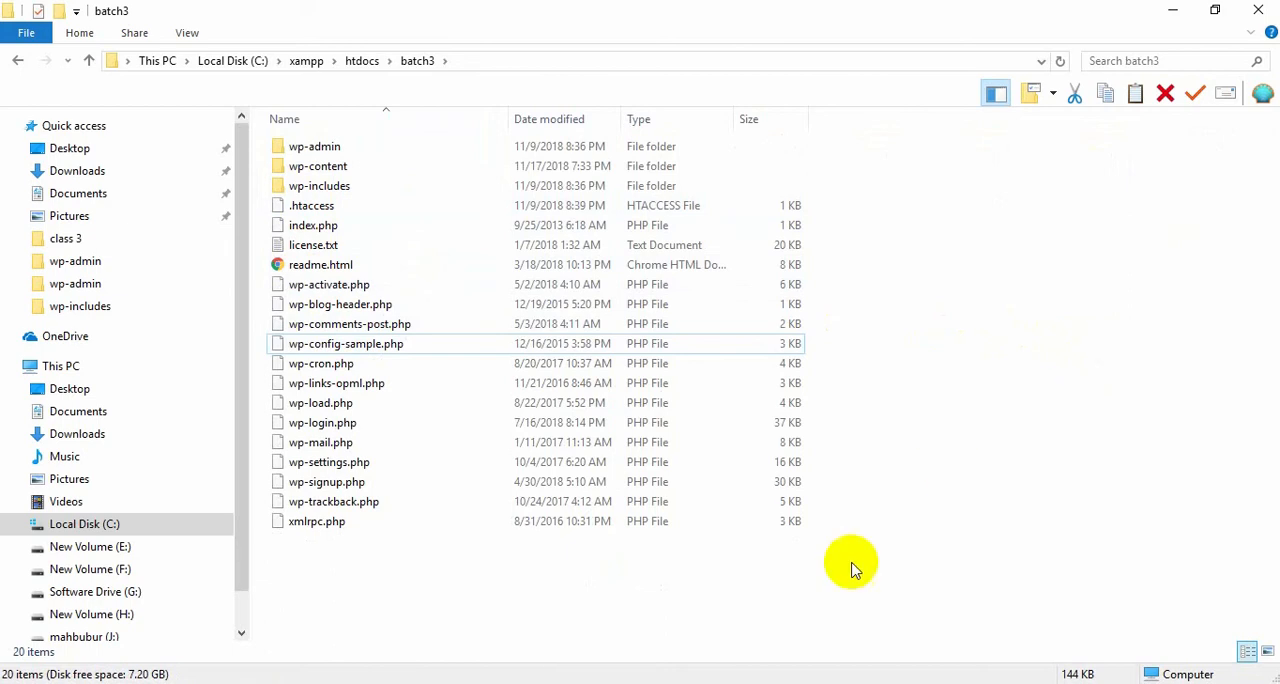
# Switch to the browser and load the site's root address, localhost/batch3/.
pyautogui.click(416, 683)
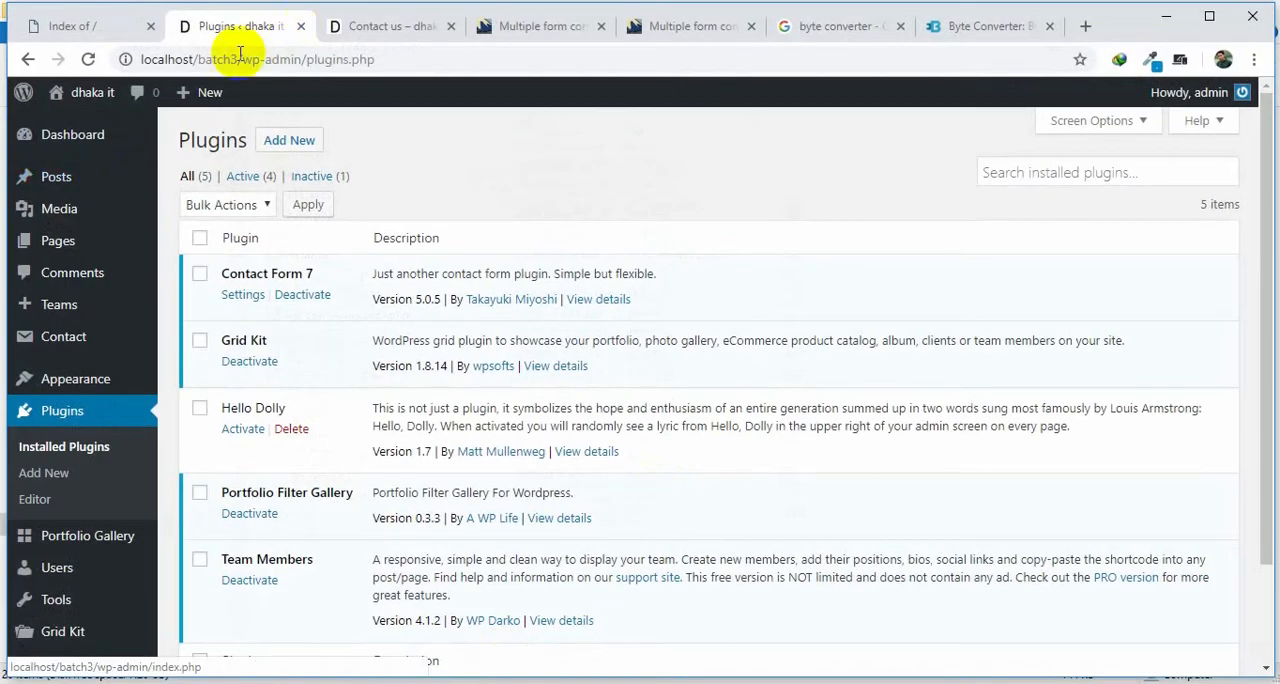
pyautogui.moveTo(243, 59); pyautogui.dragTo(451, 60)
pyautogui.press('BackSpace')
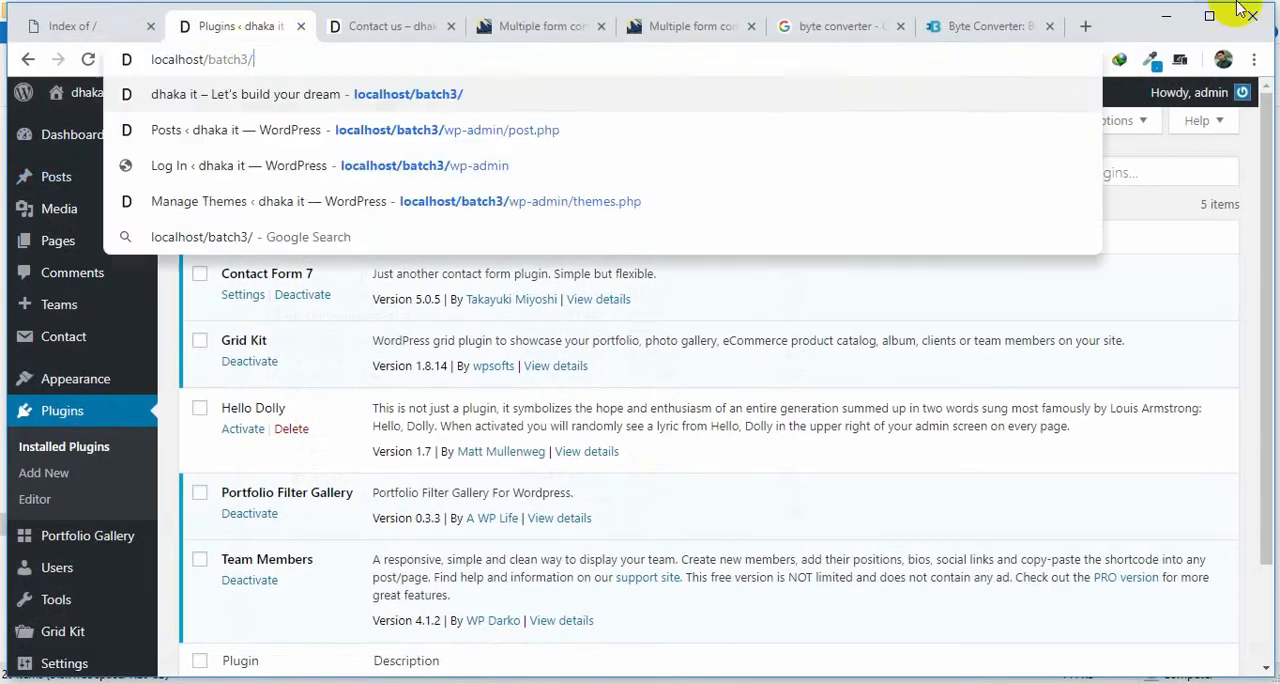
pyautogui.press('Return')
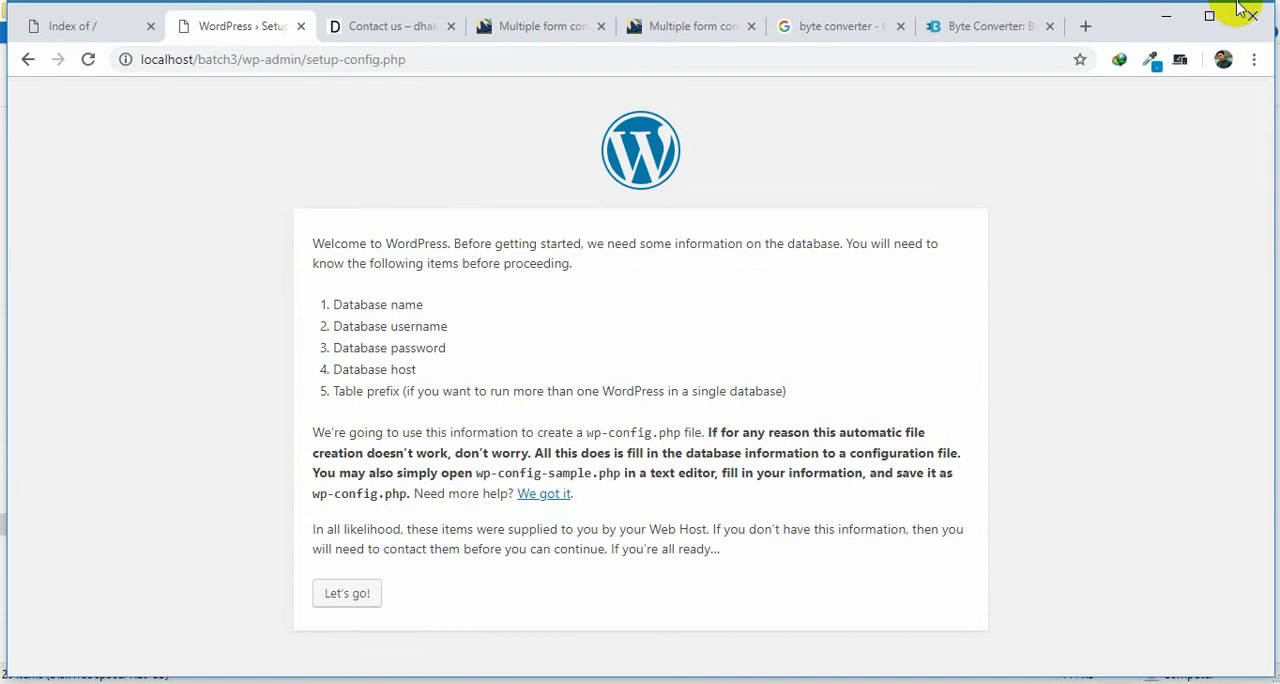
# Start the WordPress database setup and set the database name to batch3.
pyautogui.click(343, 598)
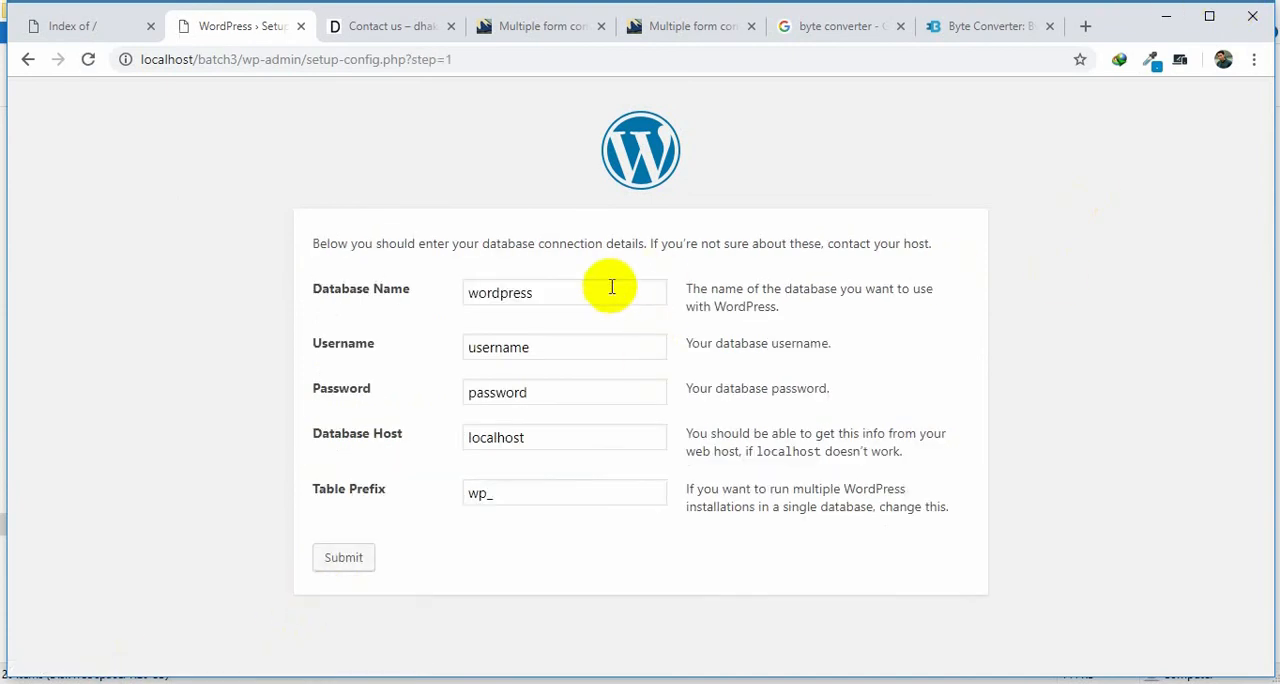
pyautogui.moveTo(611, 284); pyautogui.dragTo(294, 293)
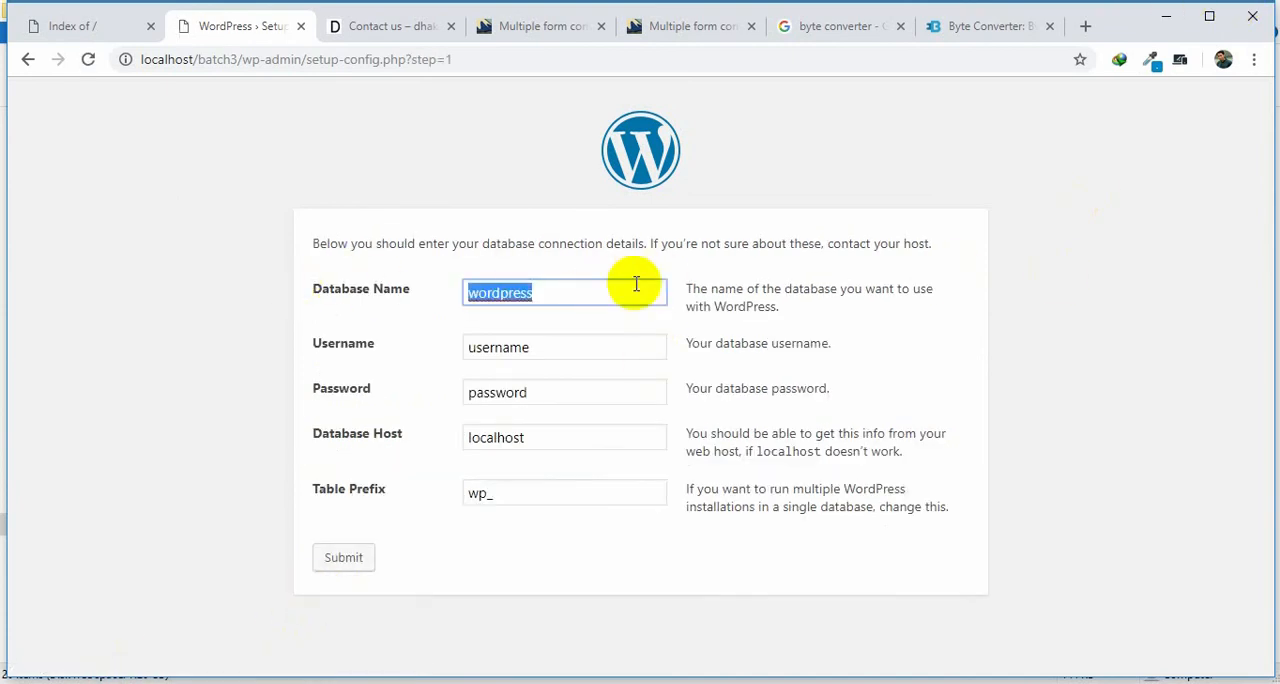
pyautogui.write('ba')
pyautogui.press('BackSpace')
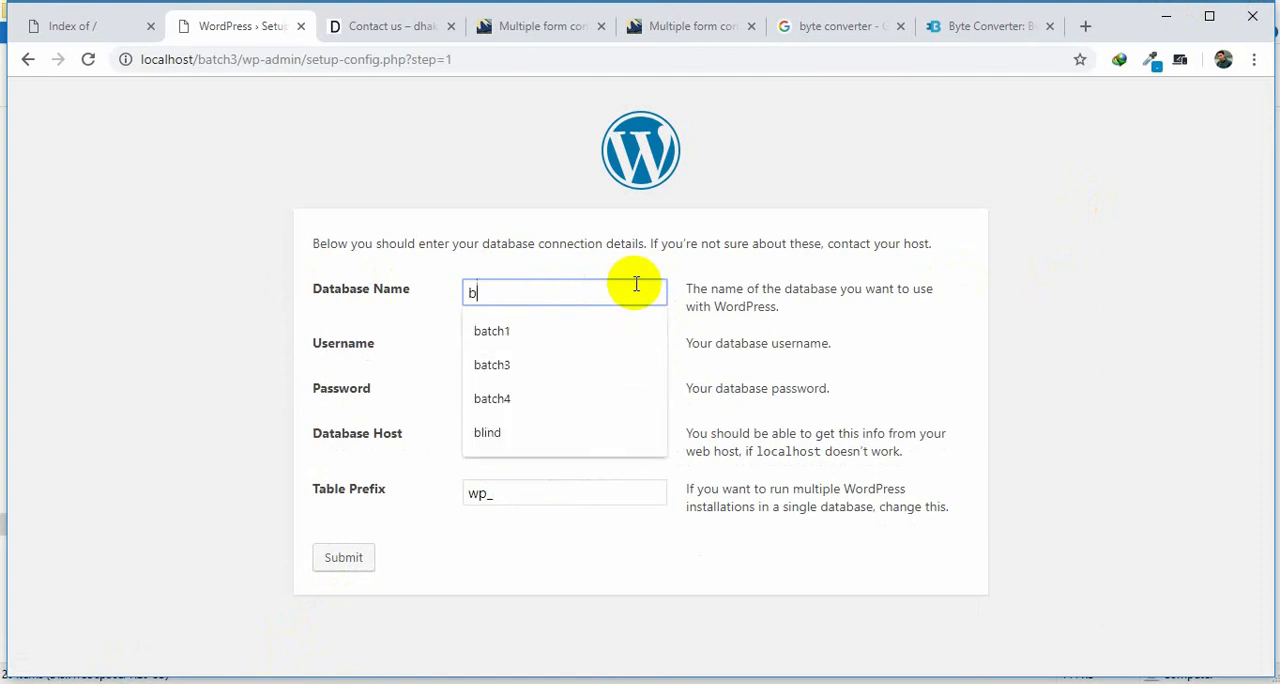
pyautogui.write('atch3')
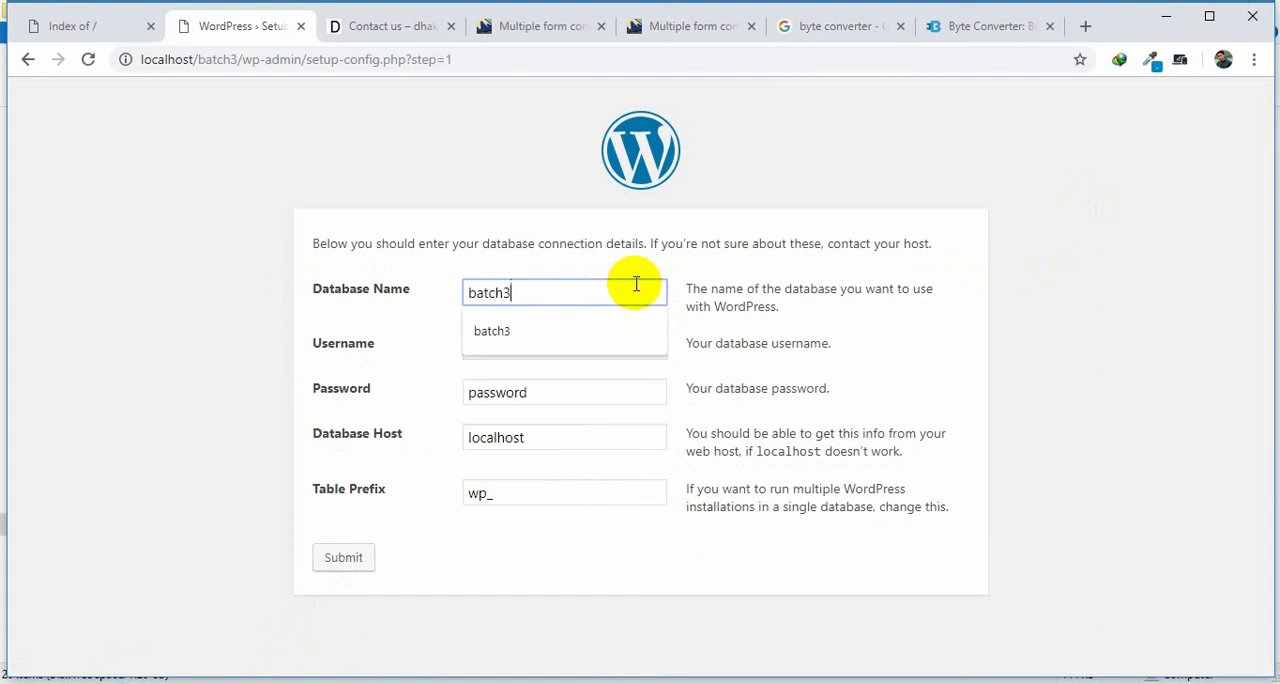
# Set the database username to root and clear the database password field in the WordPress setup form.
pyautogui.click(557, 340)
pyautogui.click(312, 345)
pyautogui.hotkey('ctrl', 'a')
pyautogui.write('ro')
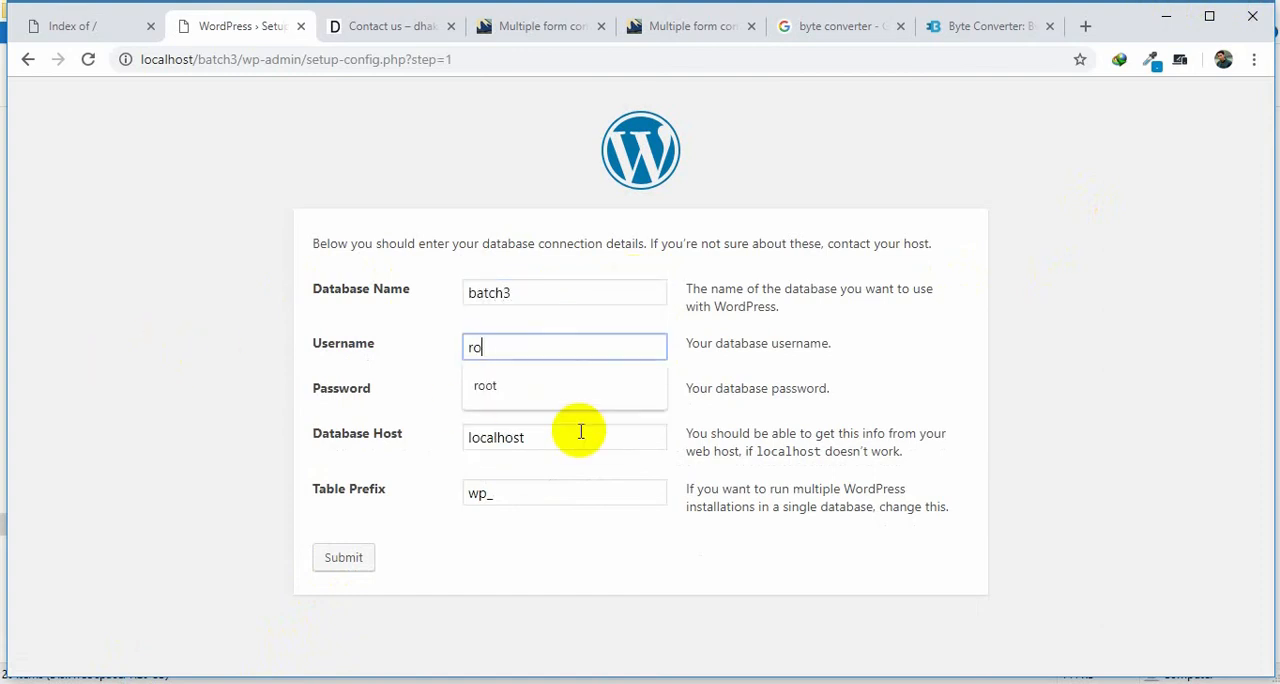
pyautogui.click(34, 436)
pyautogui.moveTo(538, 399); pyautogui.dragTo(222, 421)
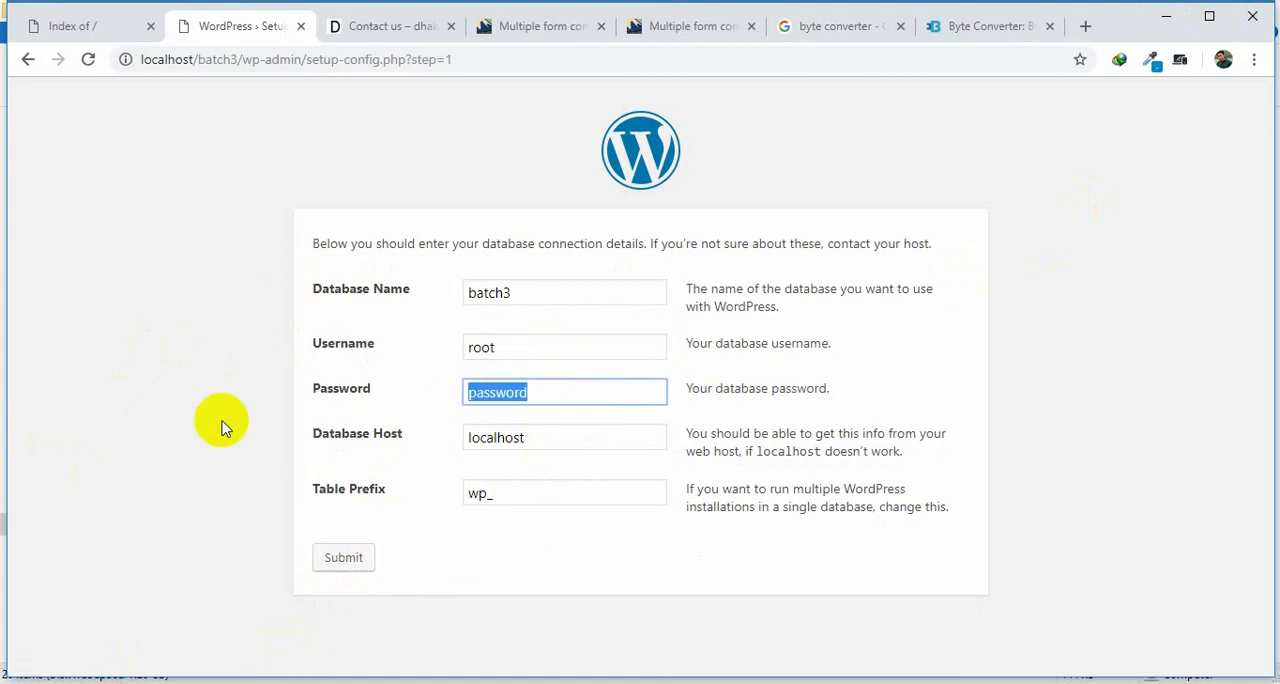
pyautogui.press('BackSpace')
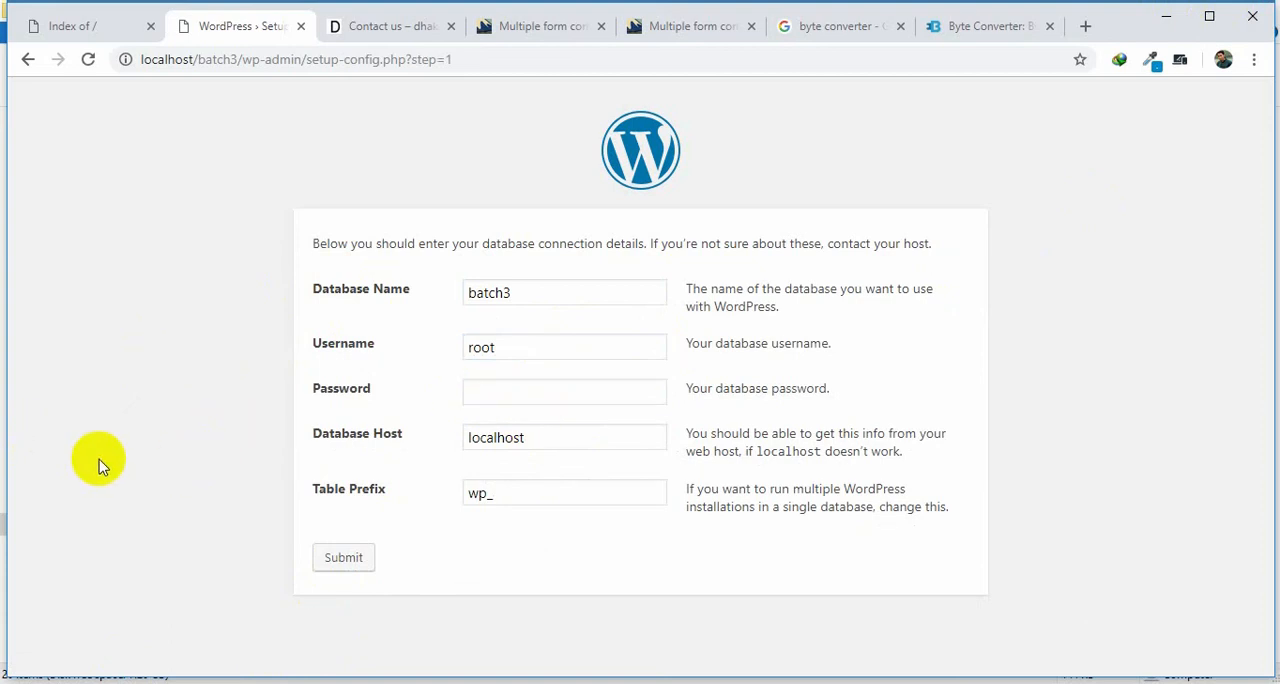
# Load localhost/batch3/ in the browser tab that holds the byte converter.
pyautogui.click(990, 26)
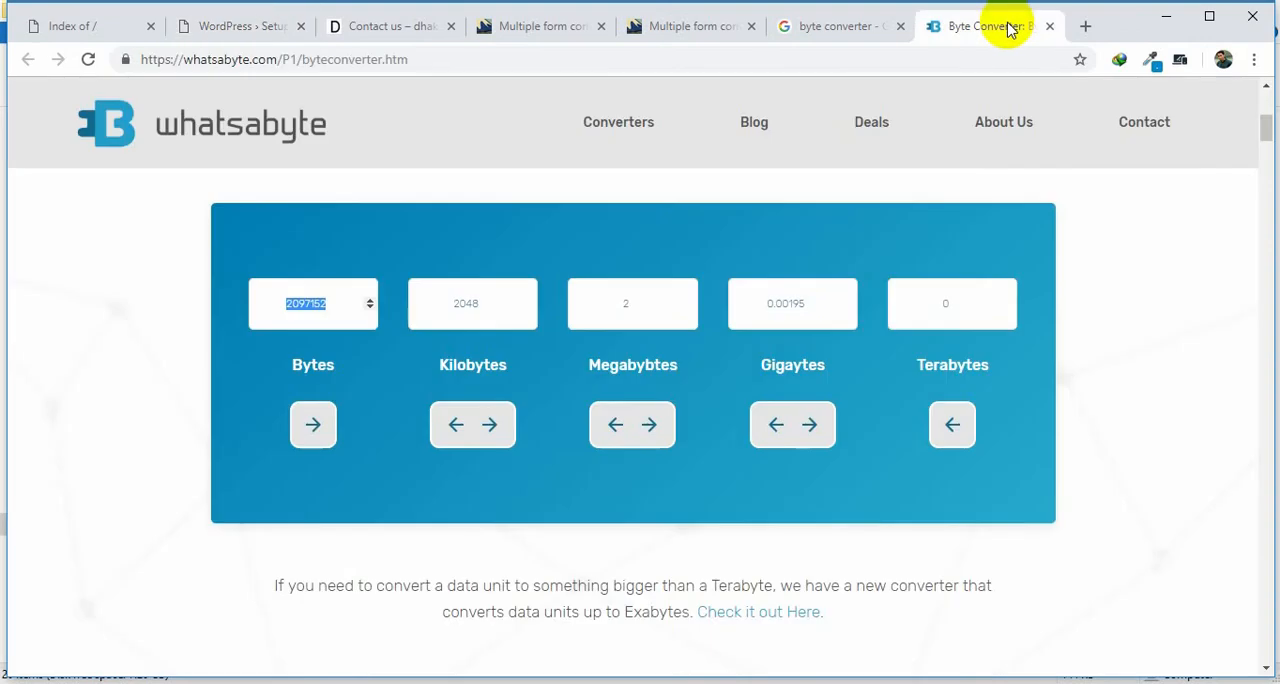
pyautogui.click(999, 62)
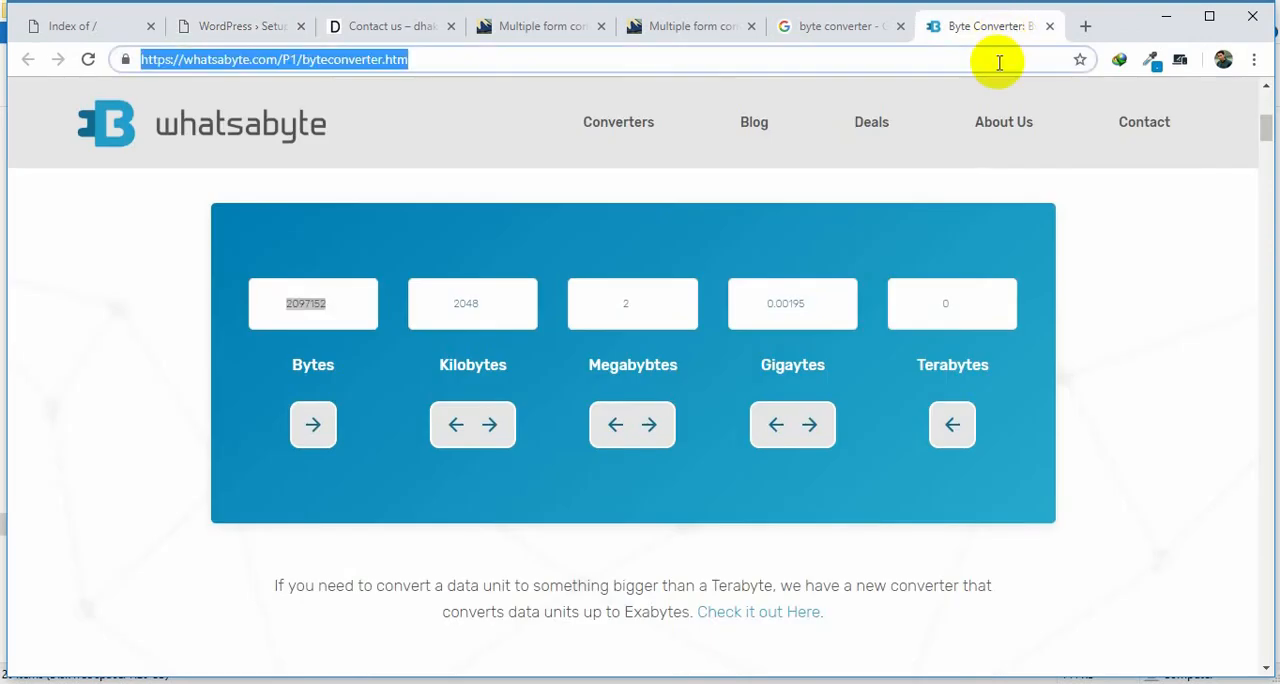
pyautogui.write('lo')
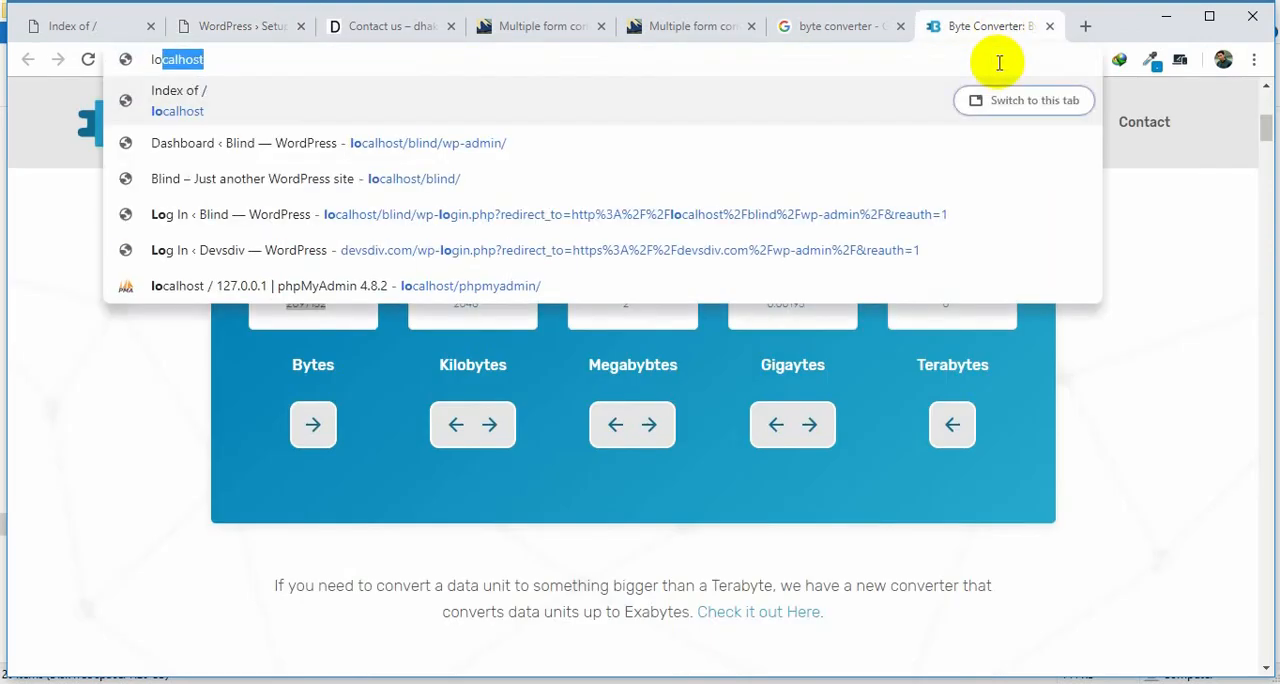
pyautogui.press('Delete')
pyautogui.write('ca')
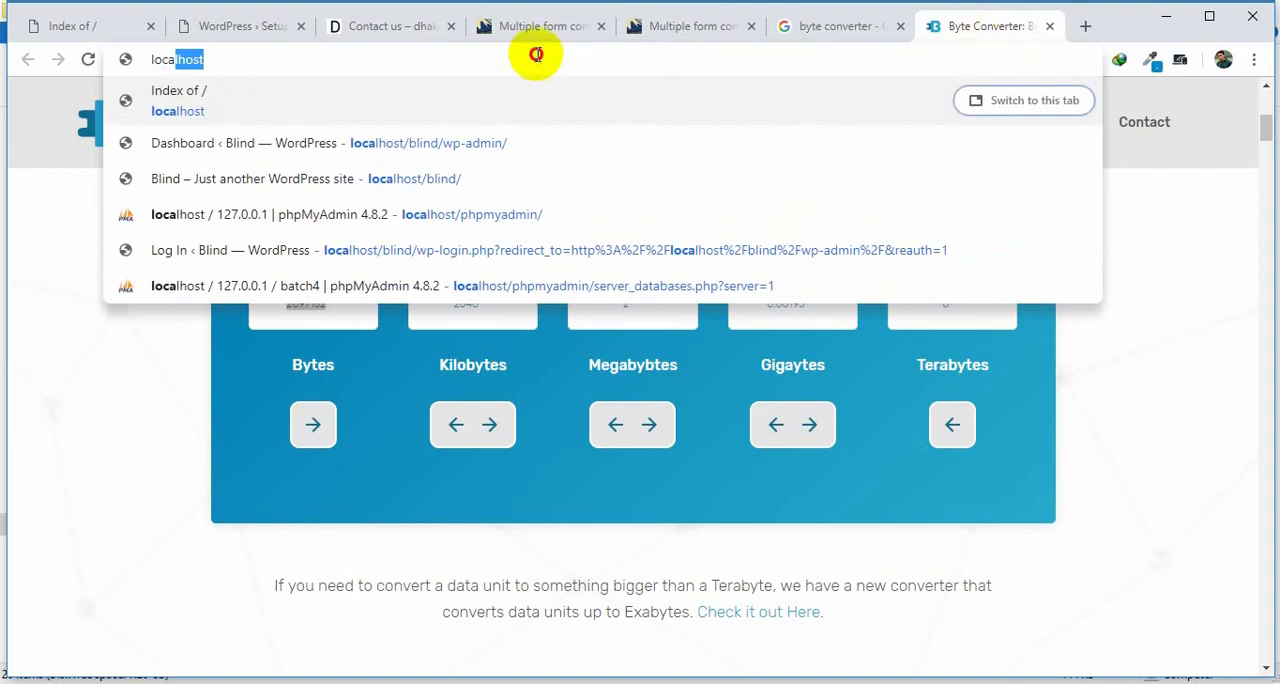
pyautogui.write('lhost/b')
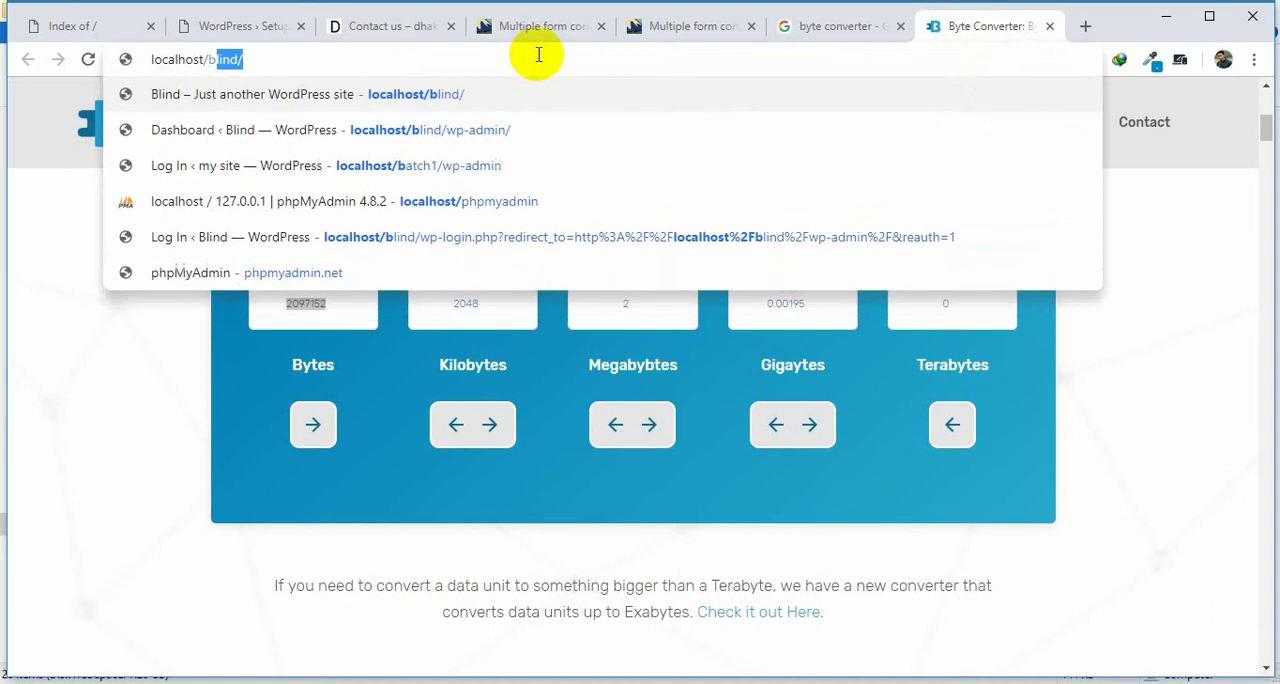
pyautogui.write('atch3/')
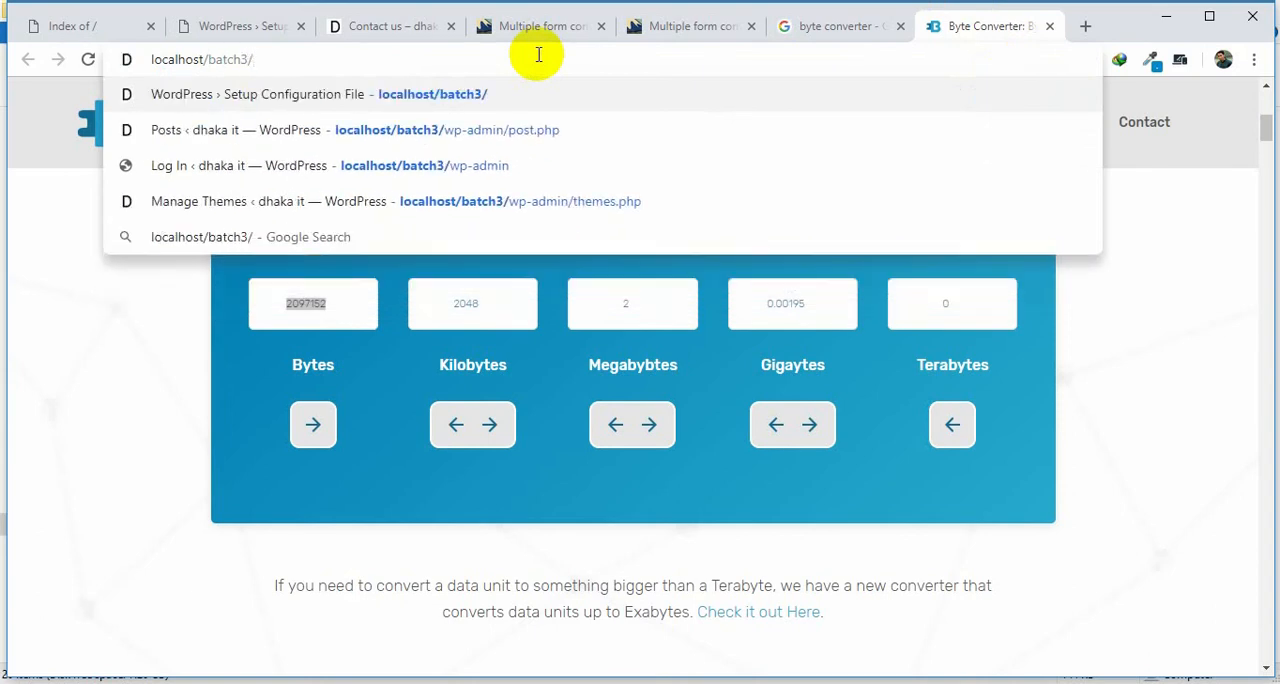
pyautogui.press('Return')
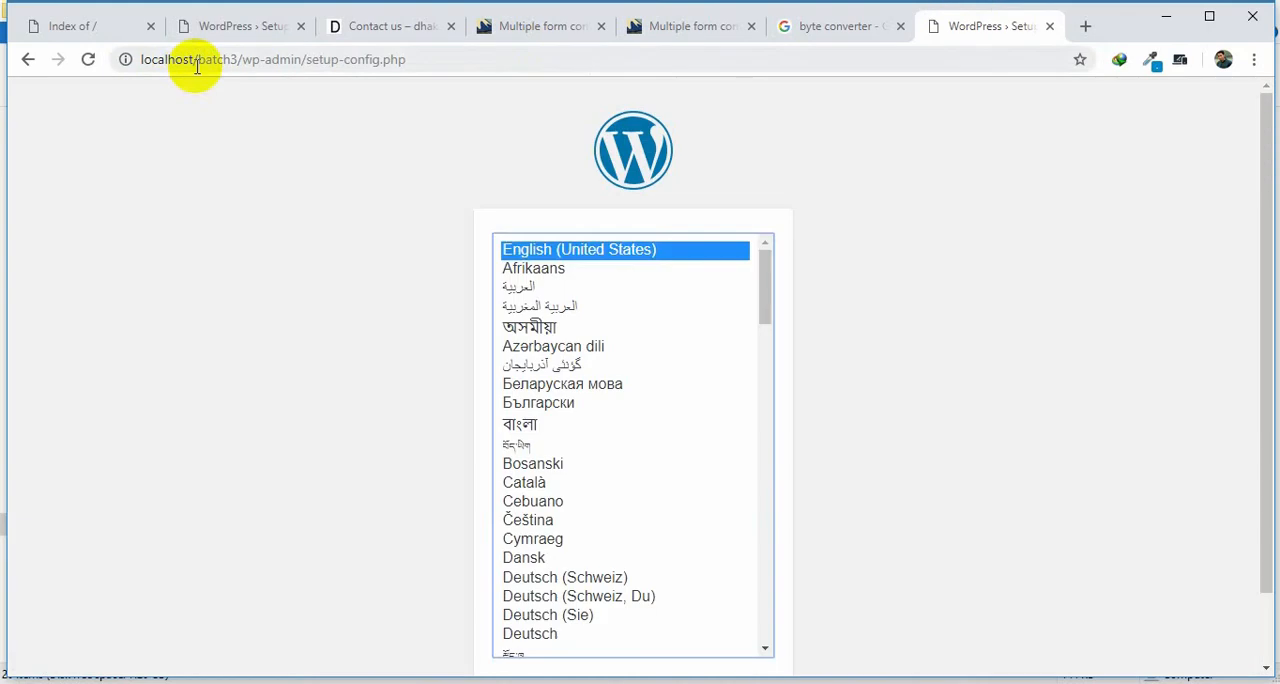
# Load localhost/phpmyadmin/ in the same tab to view the batch3 database.
pyautogui.click(197, 62)
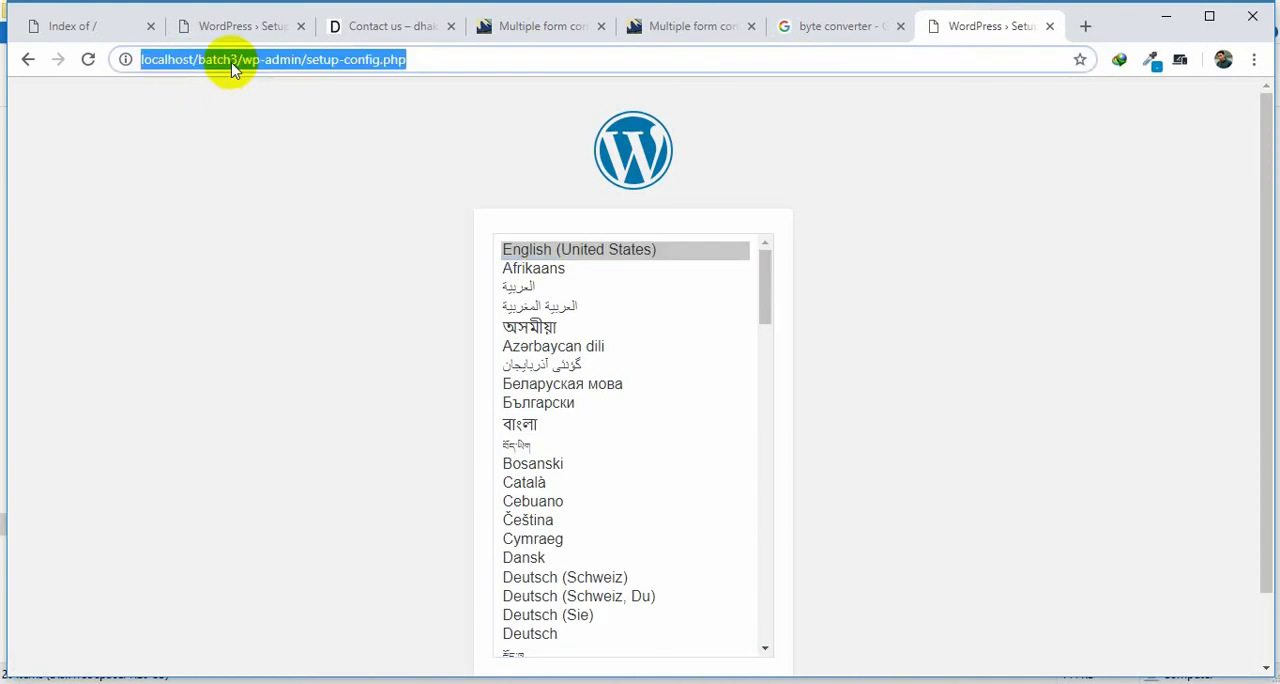
pyautogui.click(409, 60)
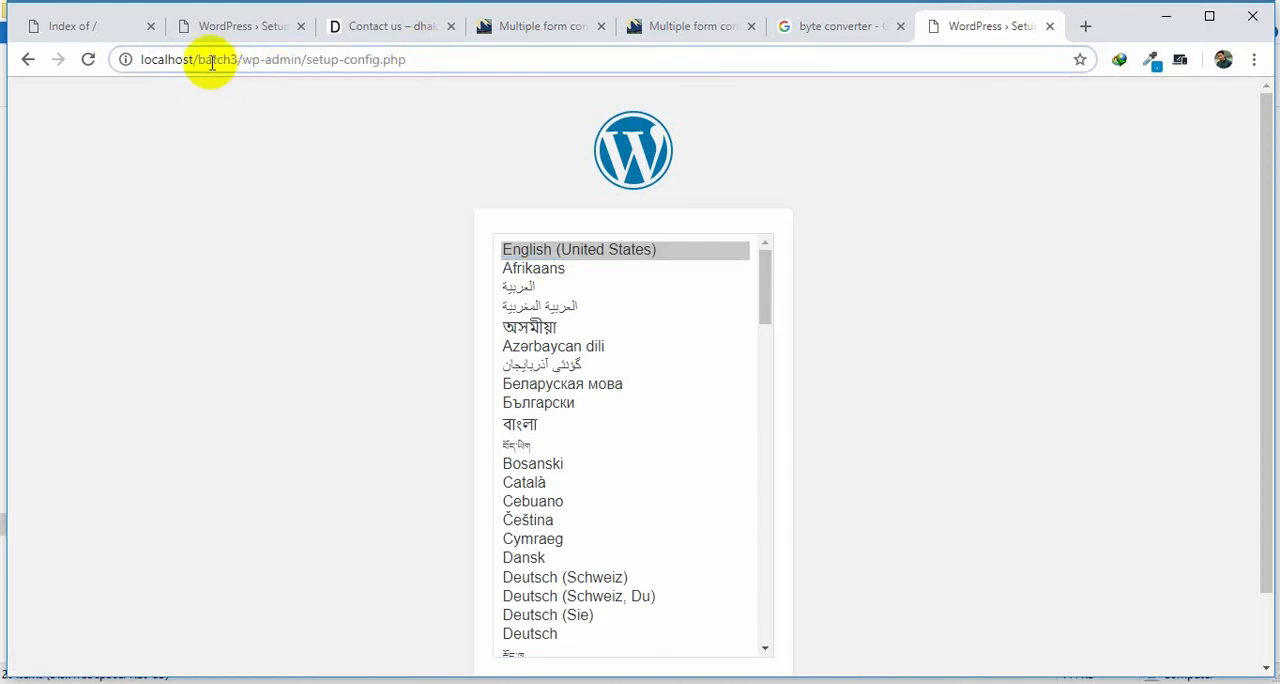
pyautogui.moveTo(200, 61); pyautogui.dragTo(700, 57)
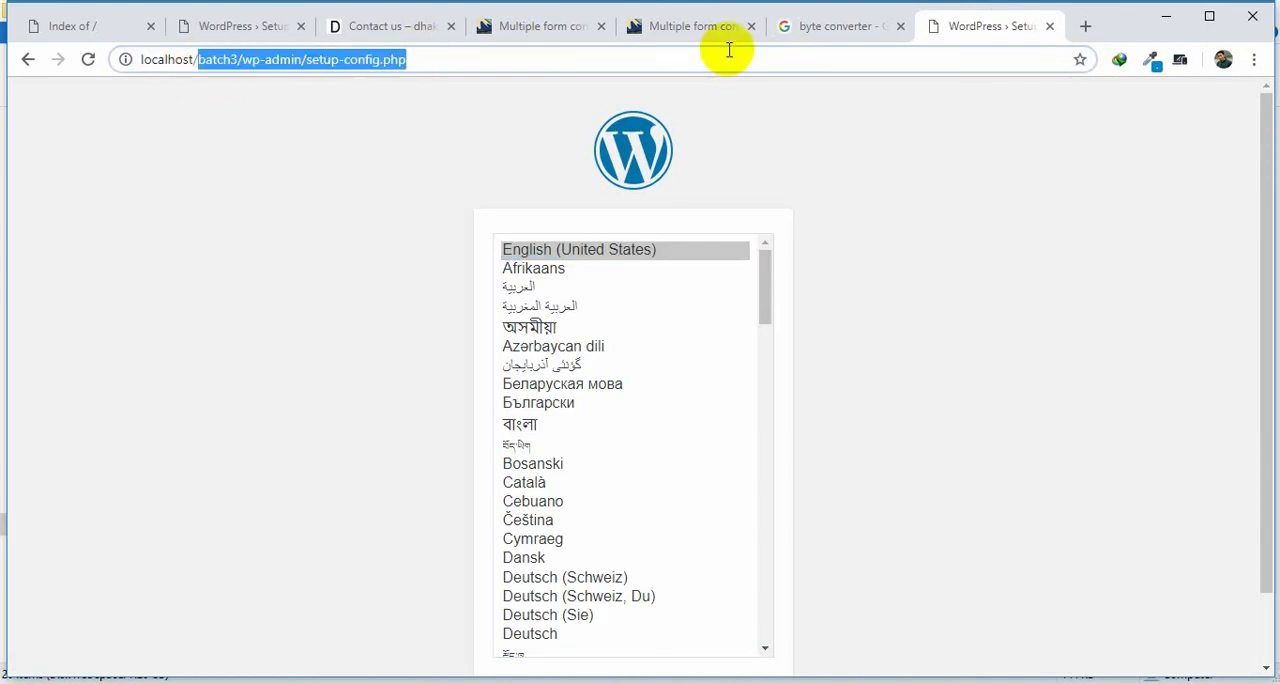
pyautogui.press('BackSpace')
pyautogui.write('ph')
pyautogui.press('Return')
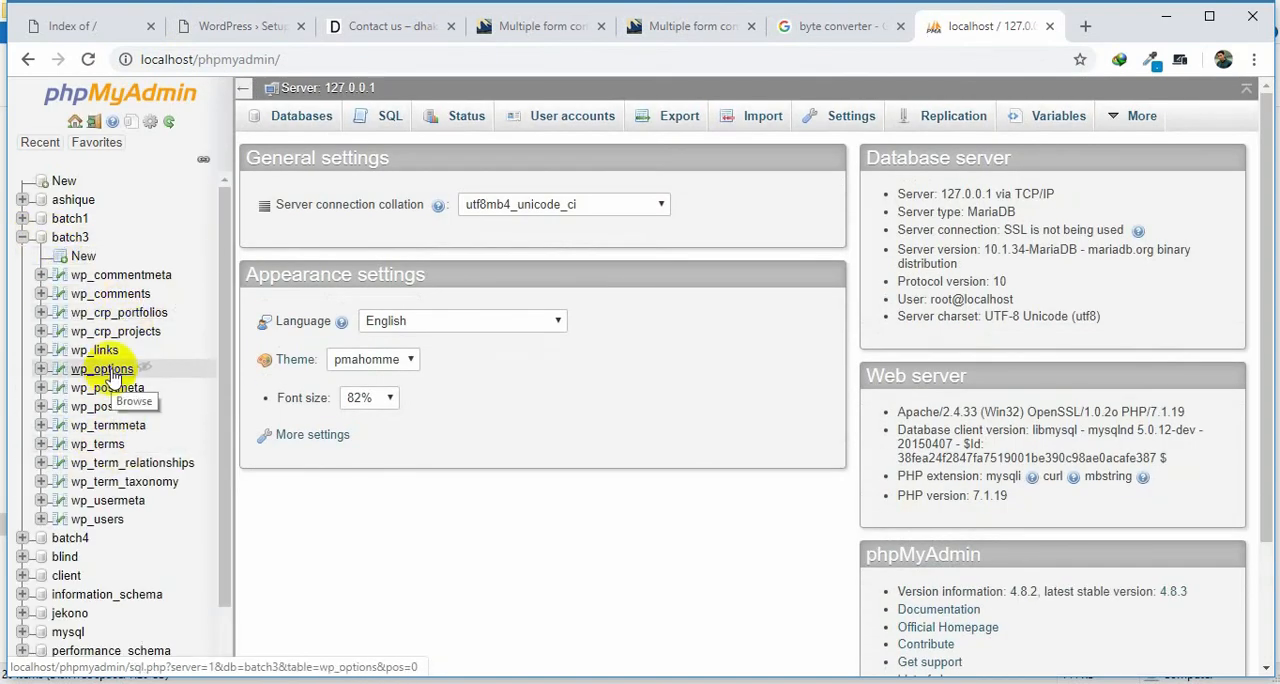
# Return to the WordPress setup form, submit the database connection details and run the installation.
pyautogui.click(389, 28)
pyautogui.click(259, 34)
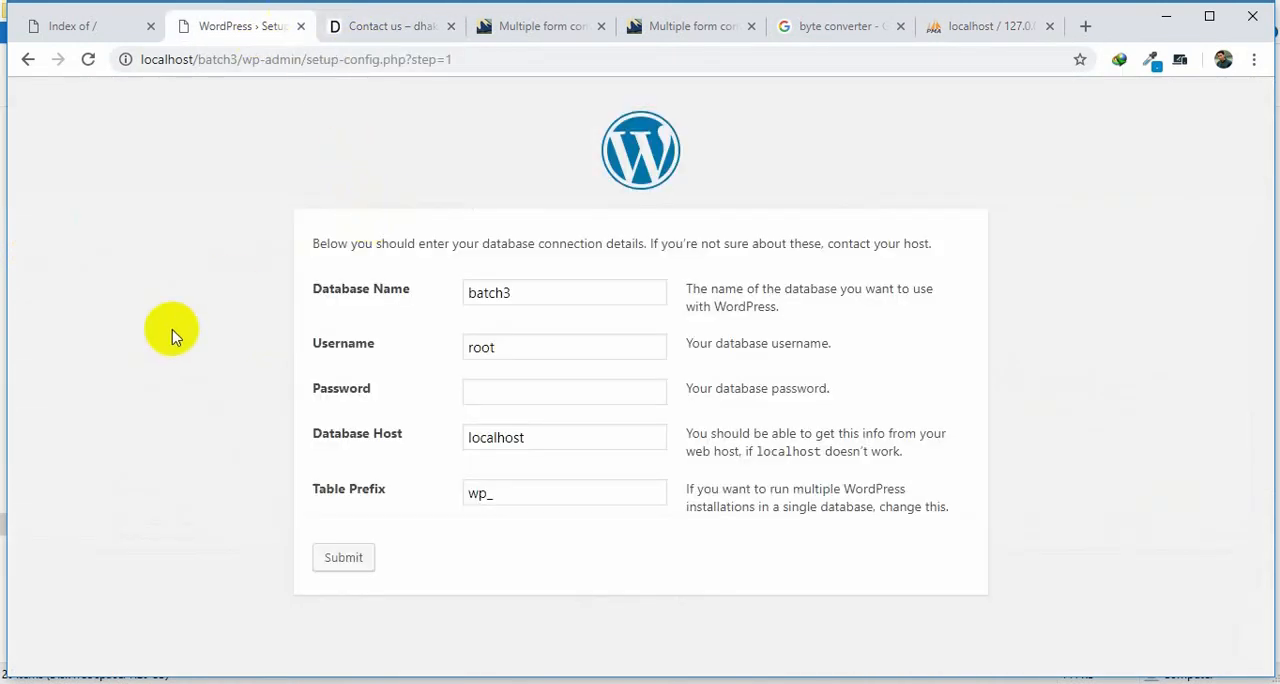
pyautogui.click(337, 562)
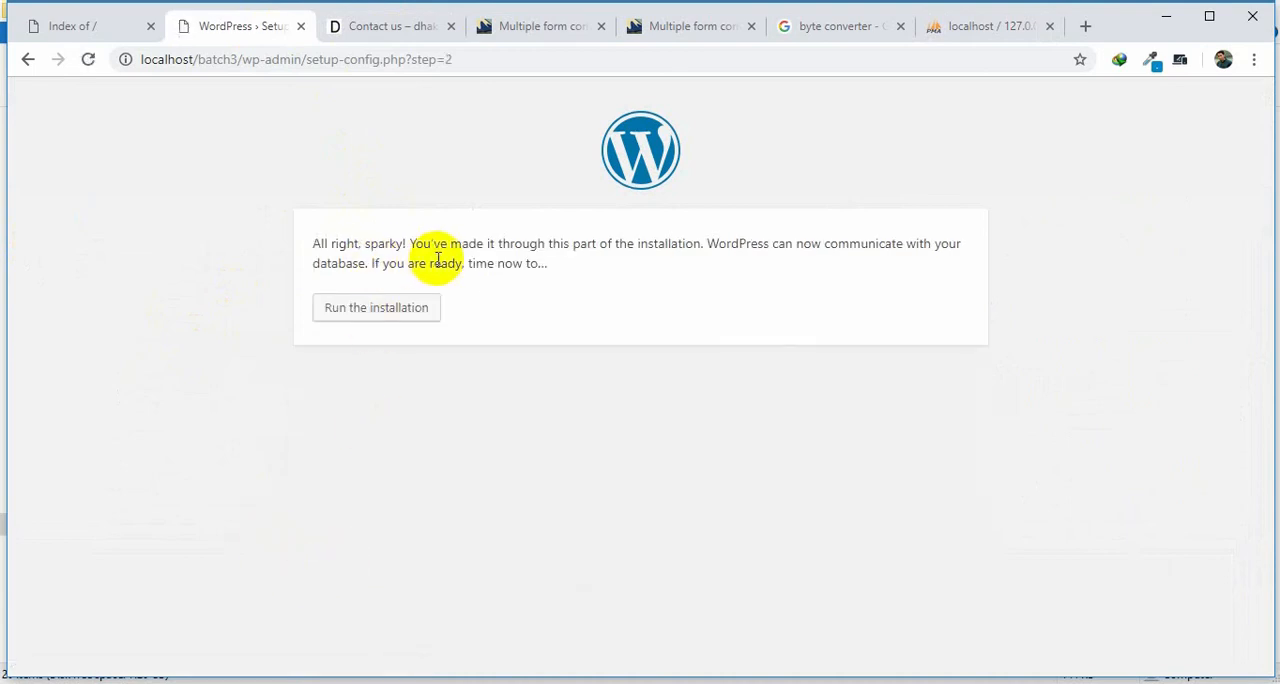
pyautogui.click(389, 312)
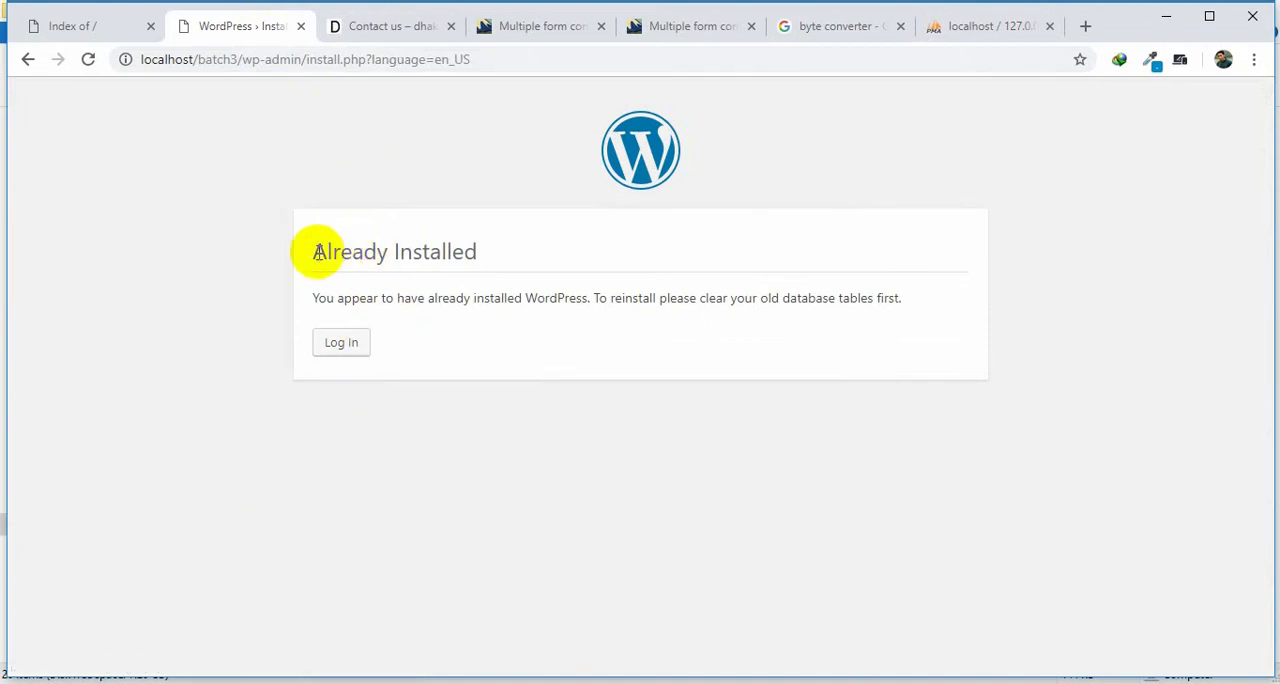
# Continue to the site's login page and log in as admin with the prefilled credentials.
pyautogui.moveTo(316, 251); pyautogui.dragTo(517, 258)
pyautogui.click(346, 350)
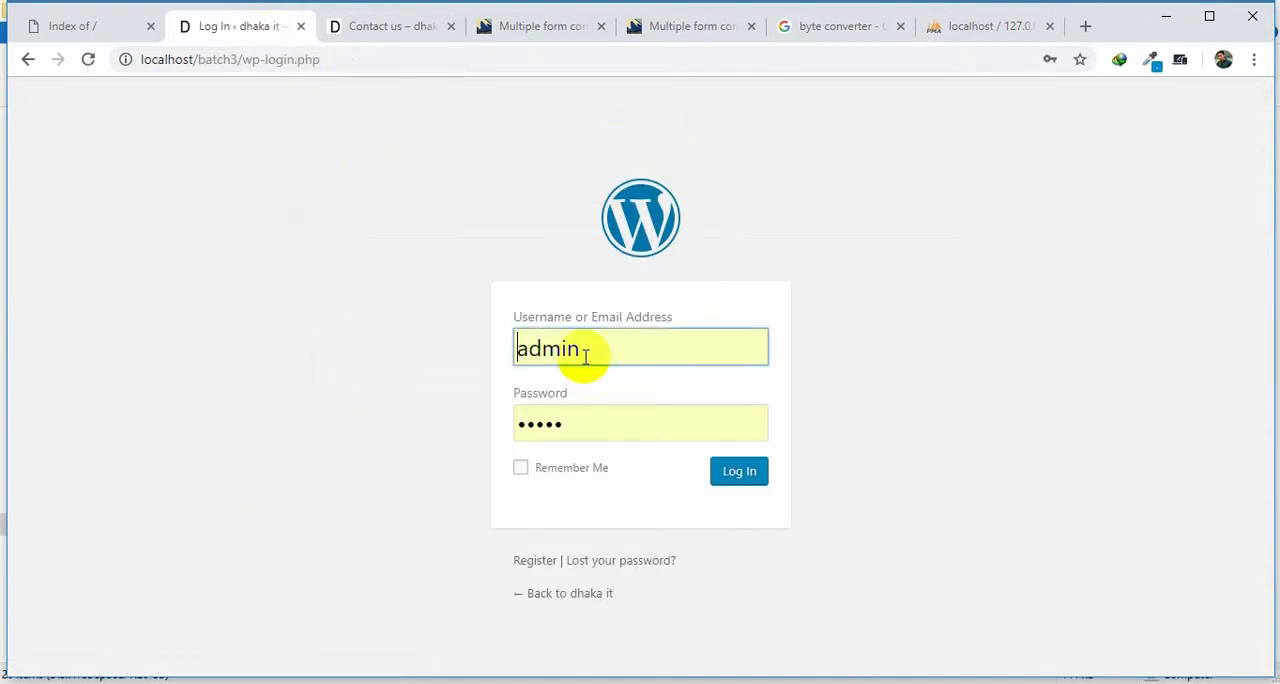
pyautogui.click(716, 479)
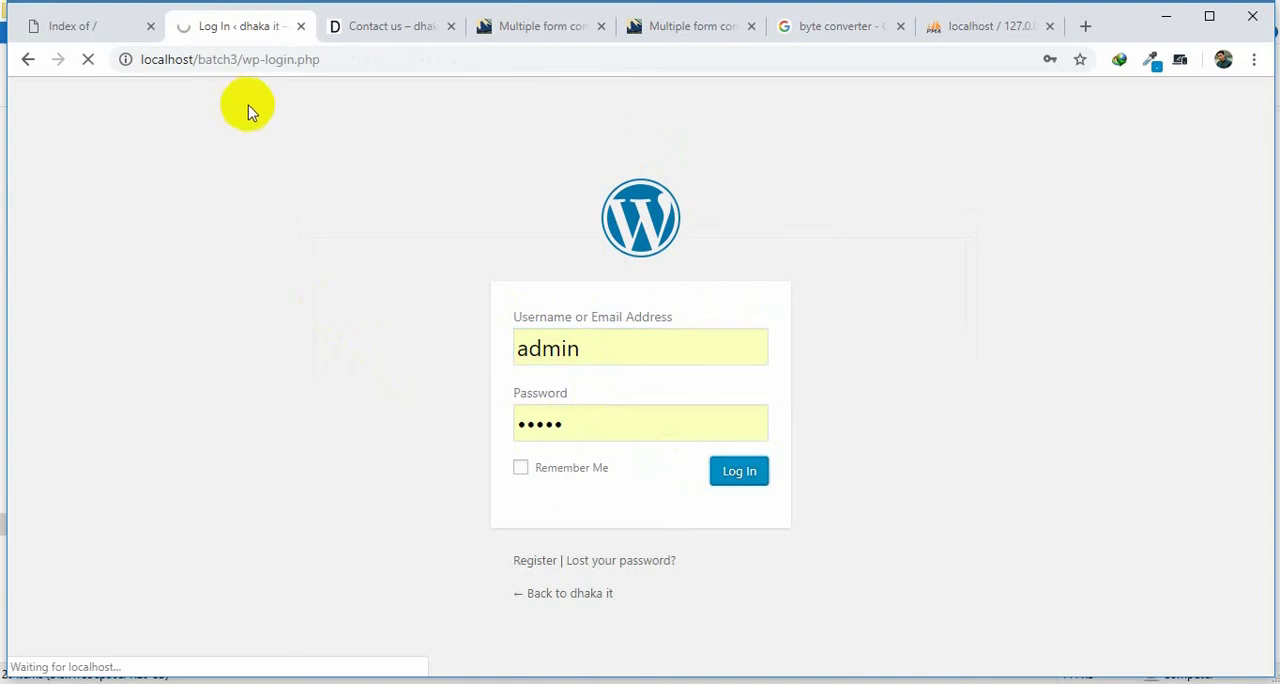
# Check the batch3 tables in phpMyAdmin, and open the site's front page in a new tab from the WordPress dashboard.
pyautogui.click(990, 27)
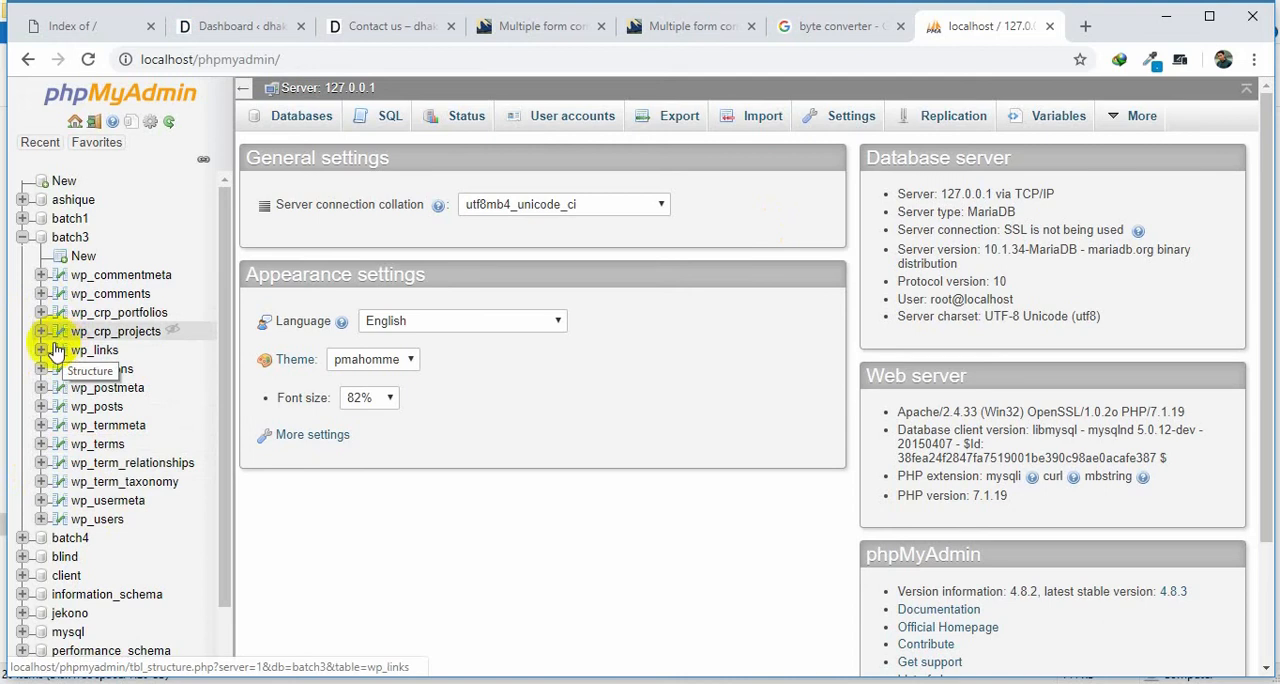
pyautogui.click(228, 30)
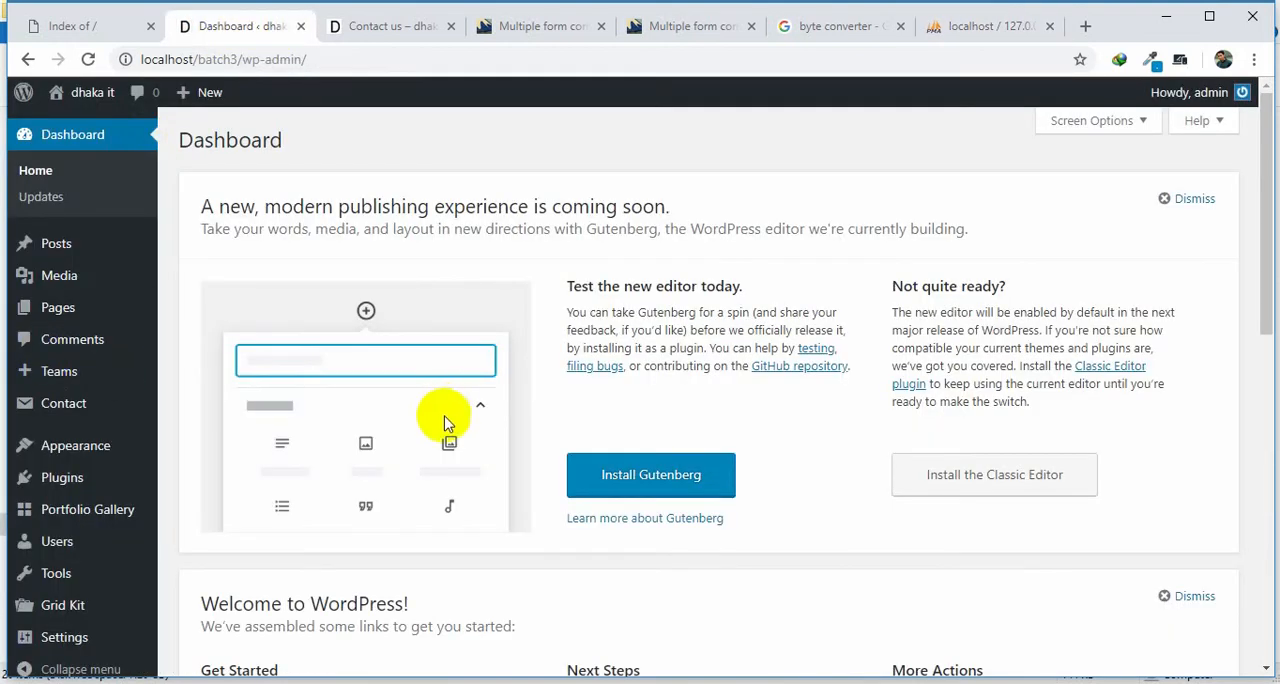
pyautogui.middleClick(65, 125)
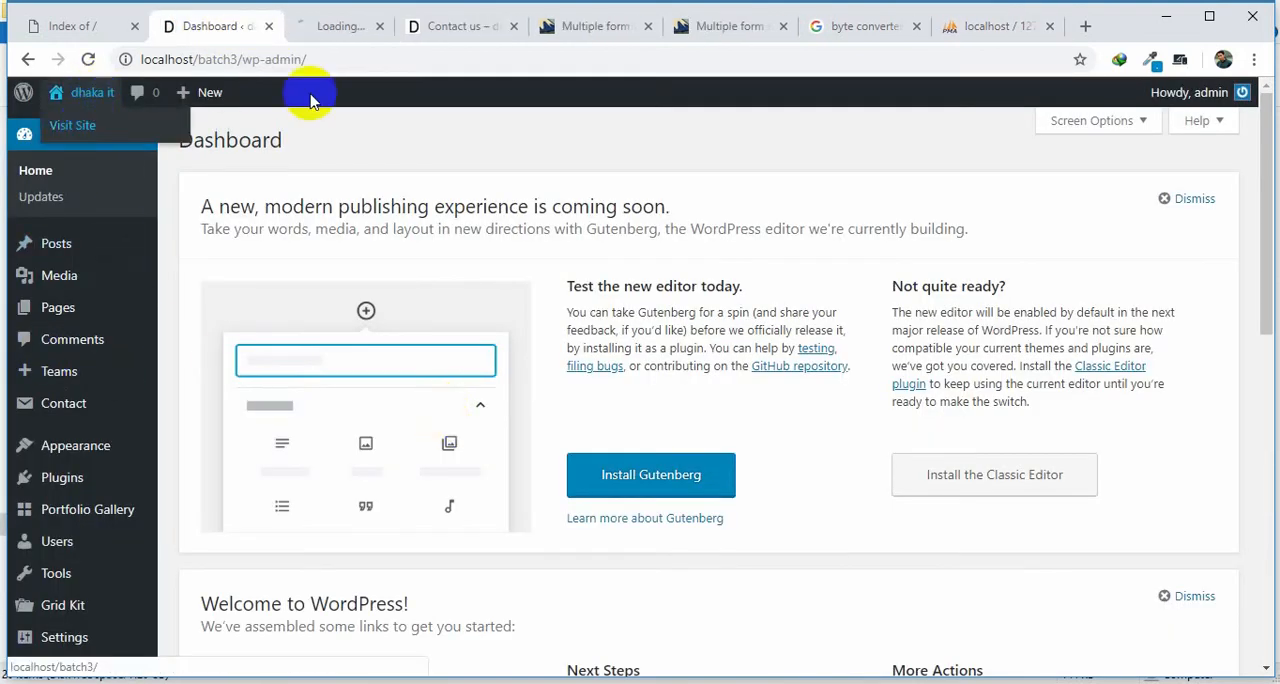
pyautogui.click(344, 36)
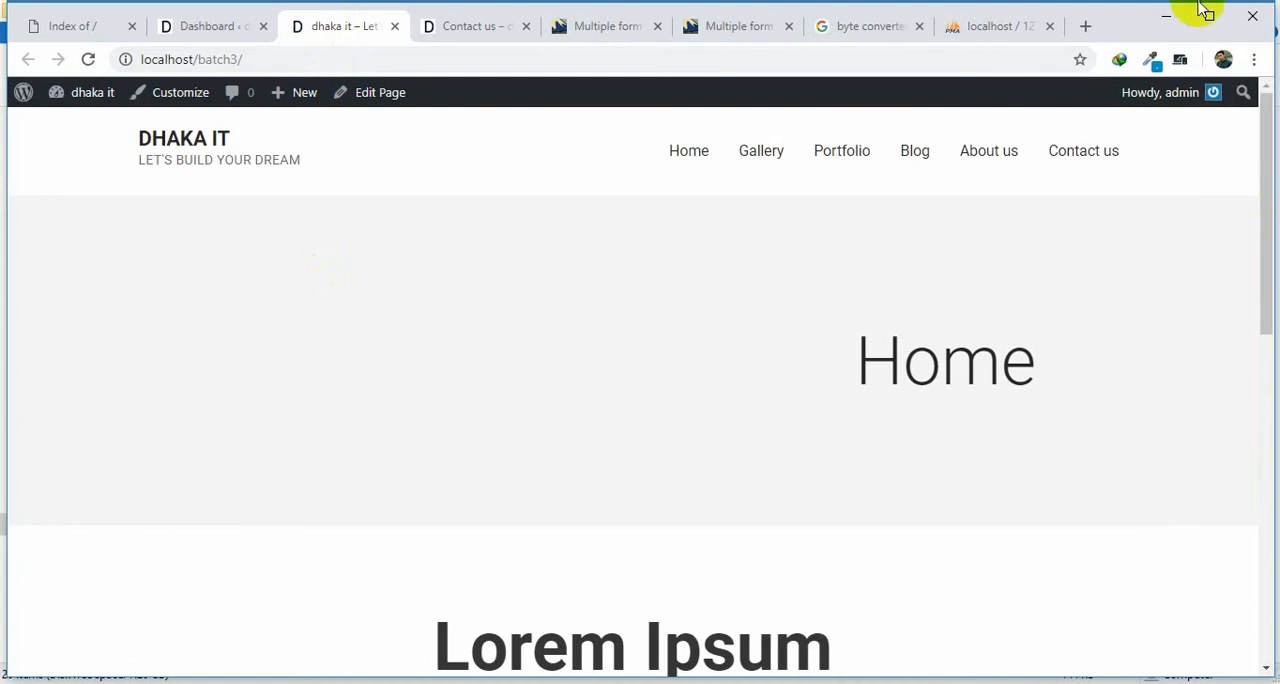
# Switch to the batch3 folder in File Explorer and open the regenerated wp-config.php in Notepad++.
pyautogui.click(1165, 20)
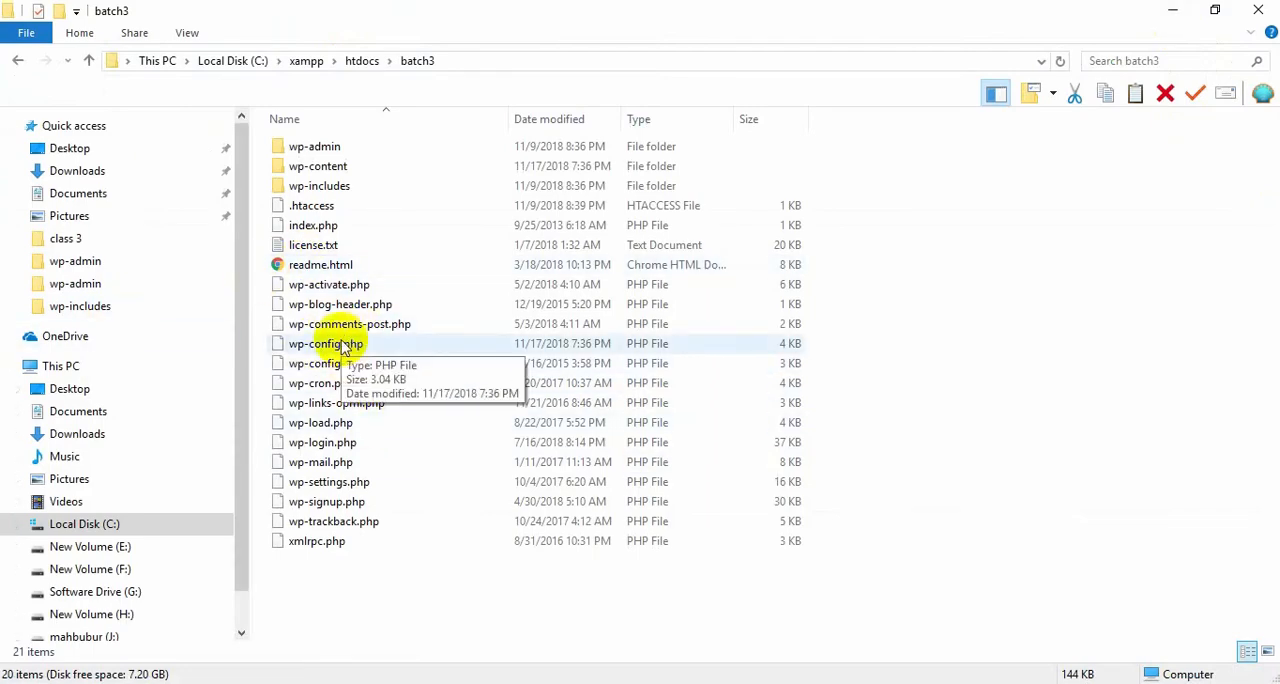
pyautogui.click(300, 343)
pyautogui.rightClick(300, 343)
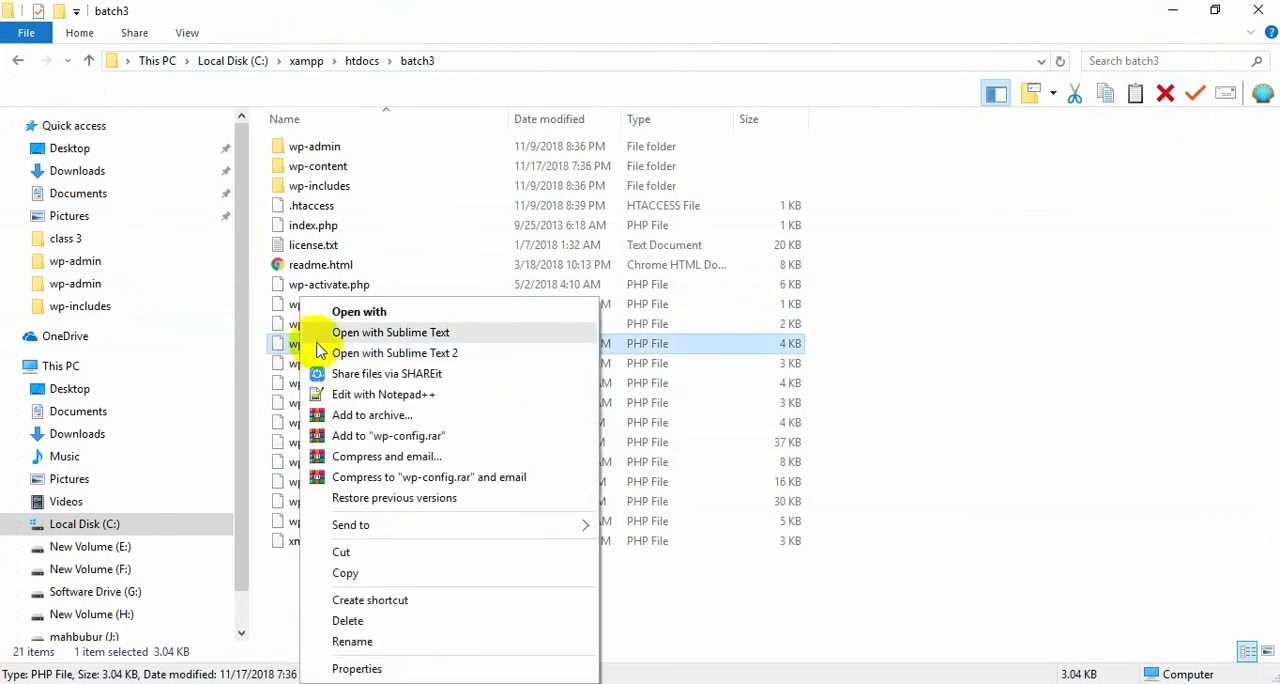
pyautogui.click(357, 393)
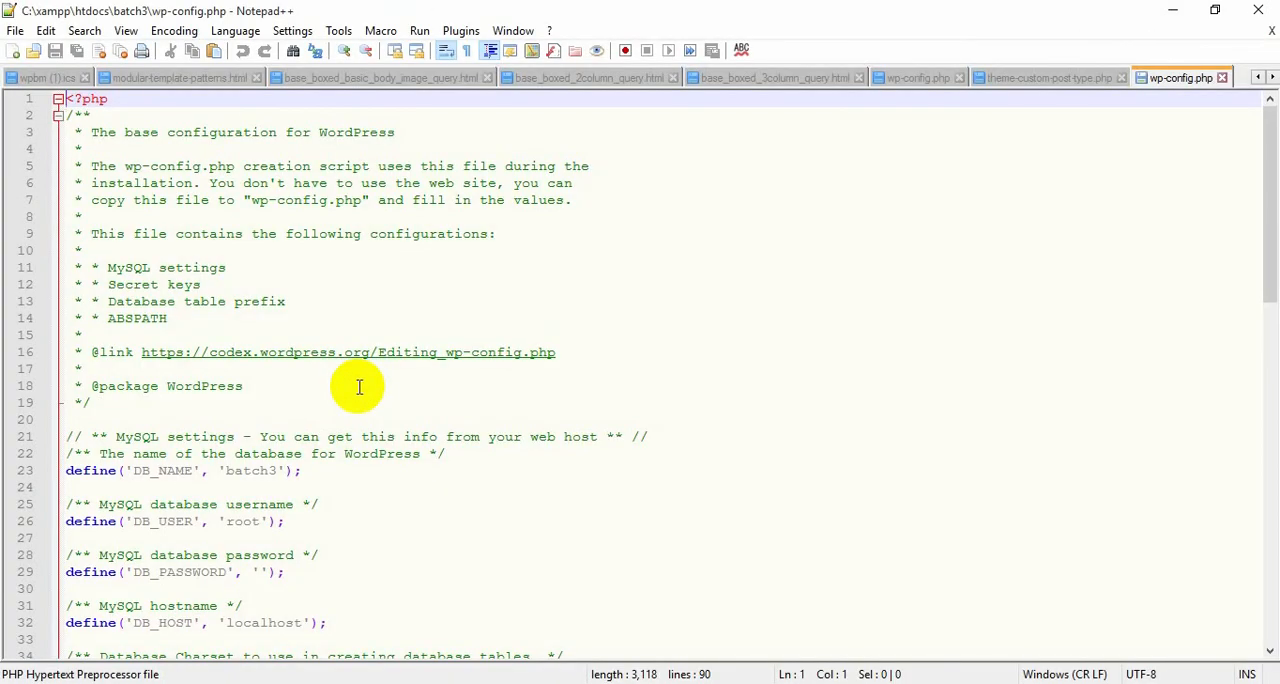
# Examine the MySQL settings in wp-config.php, including the DB_NAME, DB_USER and DB_PASSWORD definitions.
pyautogui.scroll(-1, 446, 404)
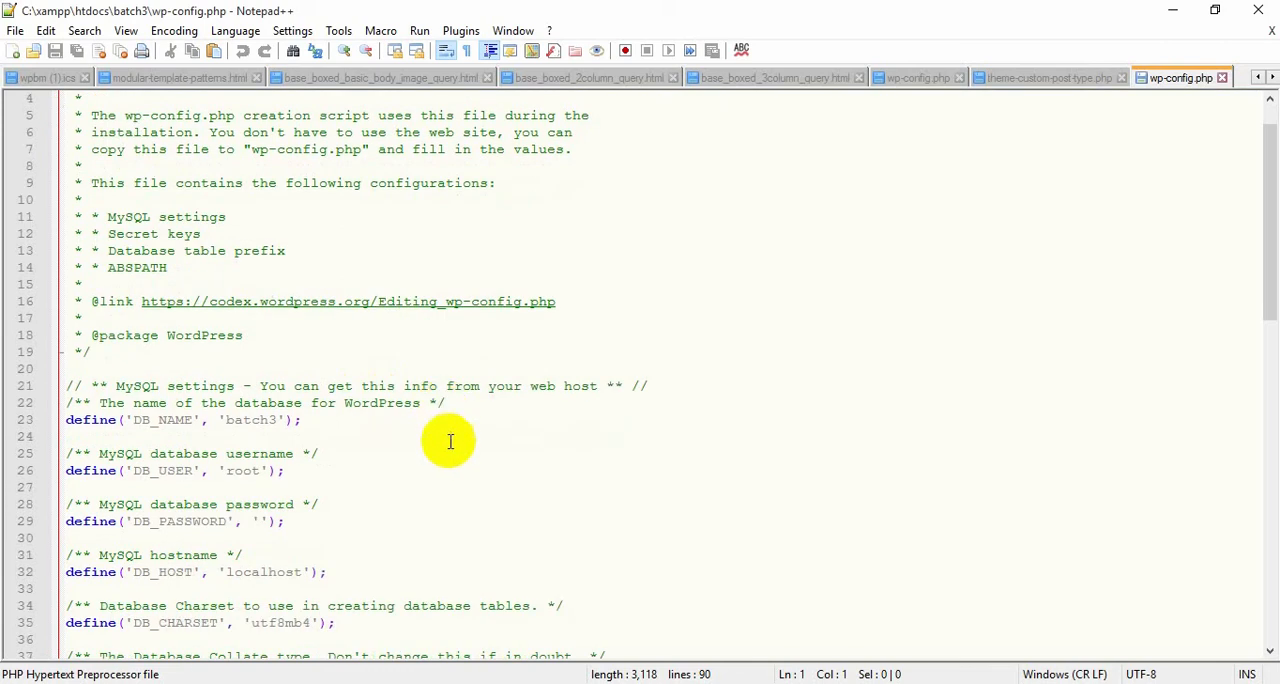
pyautogui.doubleClick(162, 420)
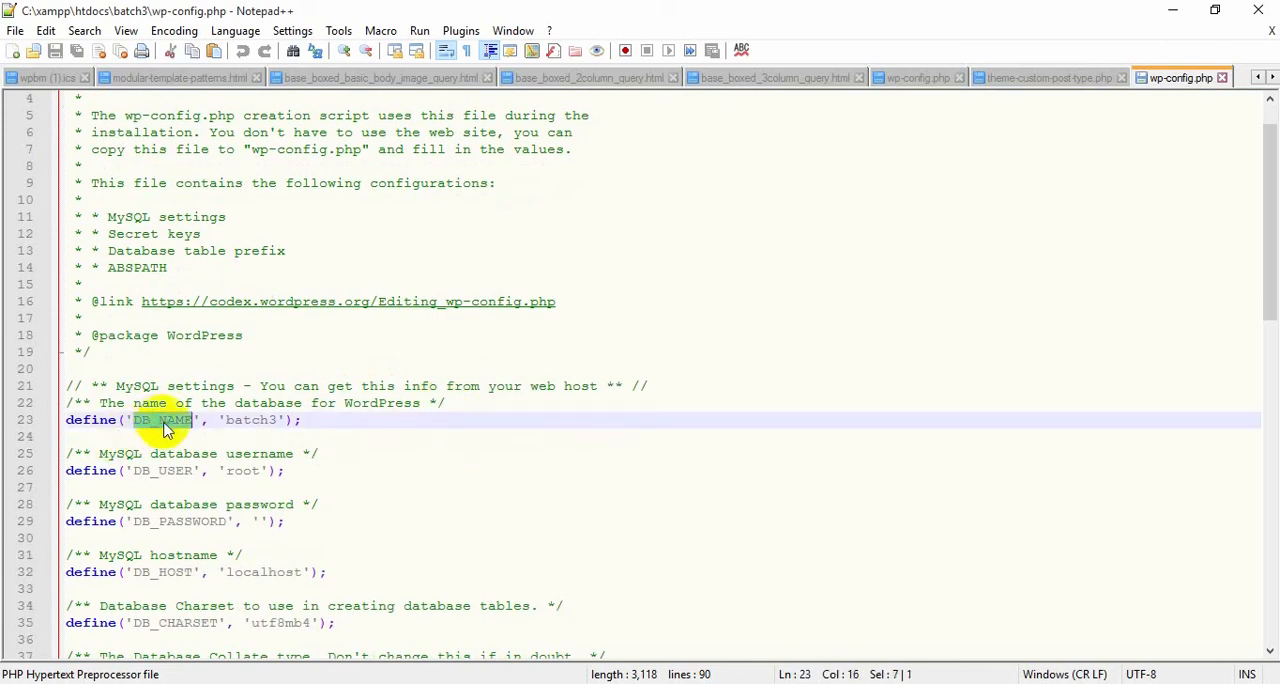
pyautogui.click(260, 420)
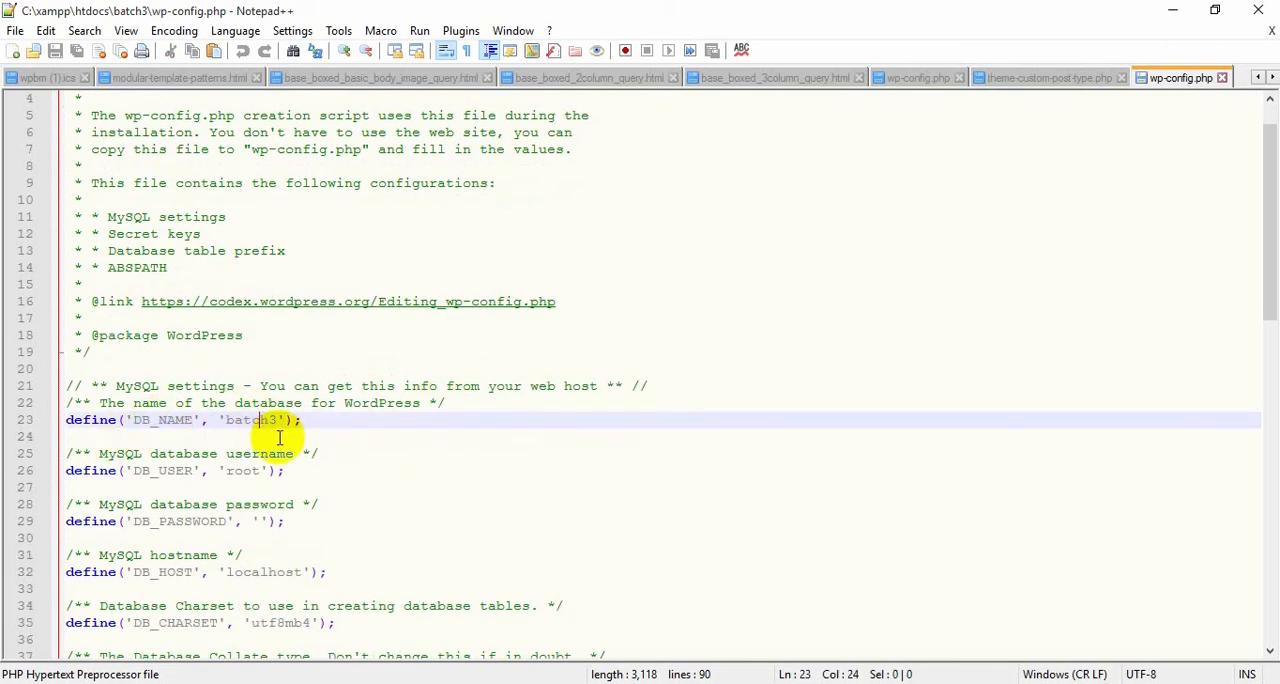
pyautogui.click(677, 484)
pyautogui.click(120, 470)
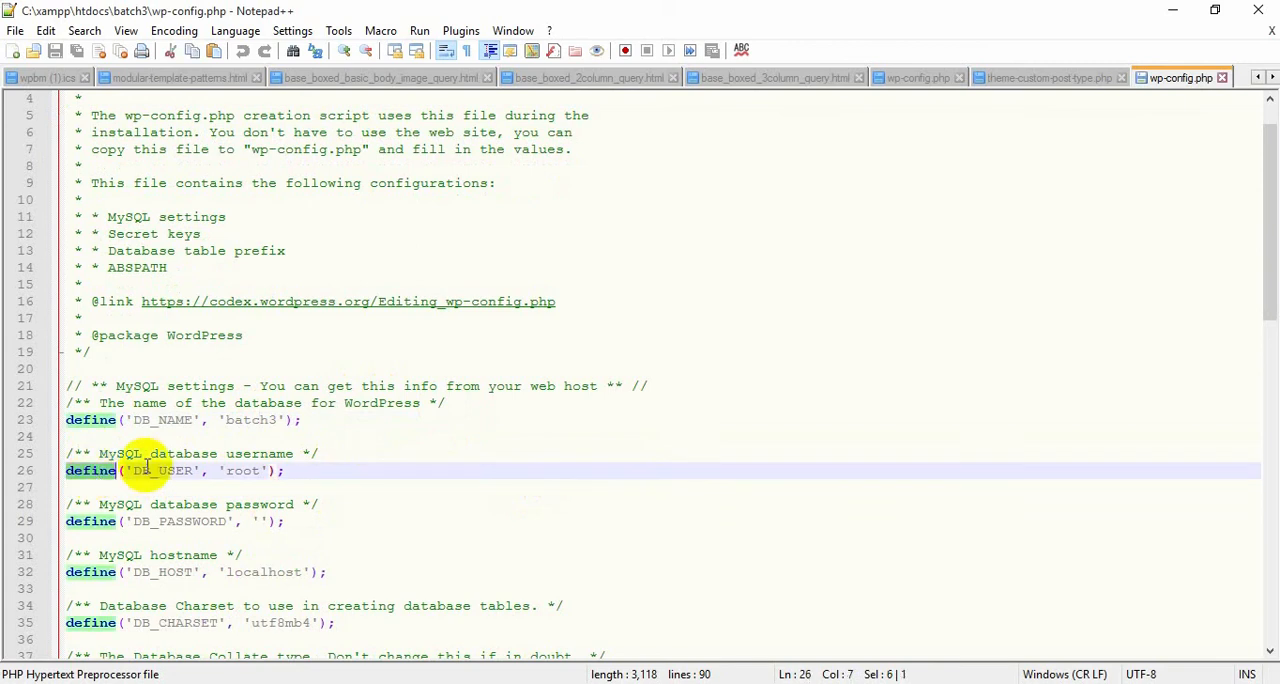
pyautogui.click(149, 453)
pyautogui.doubleClick(243, 470)
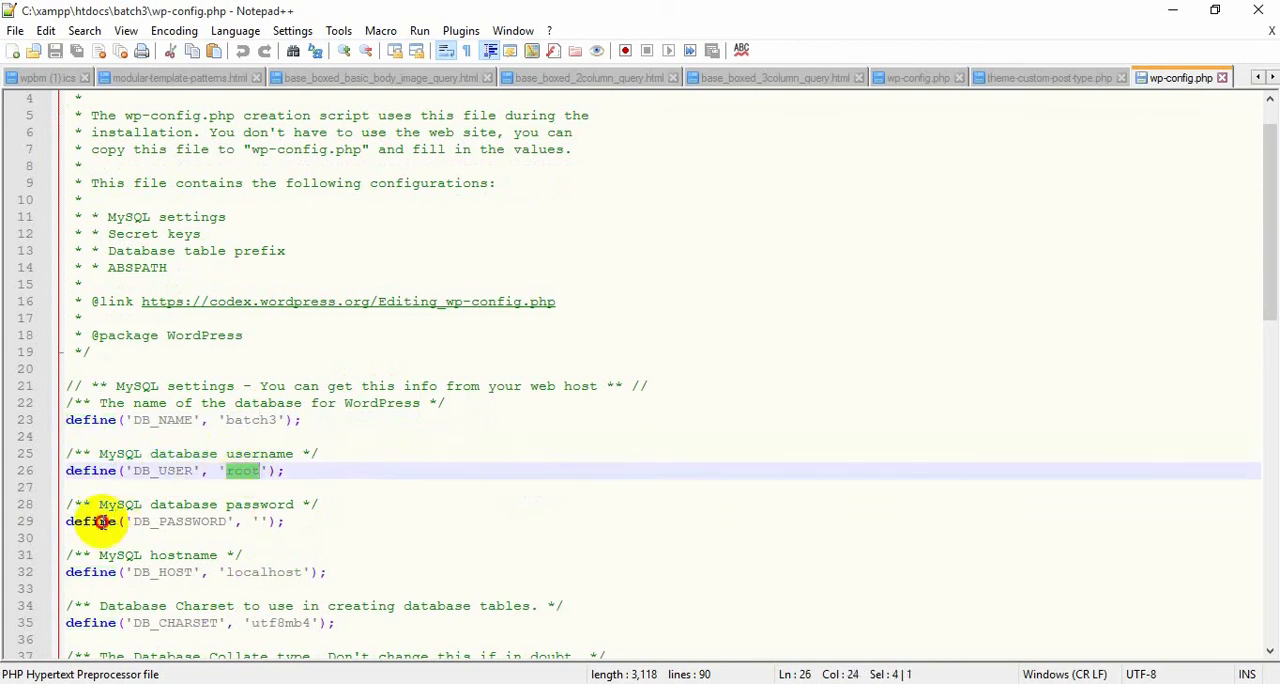
pyautogui.click(116, 521)
pyautogui.doubleClick(185, 521)
pyautogui.click(260, 521)
pyautogui.scroll(-2, 238, 541)
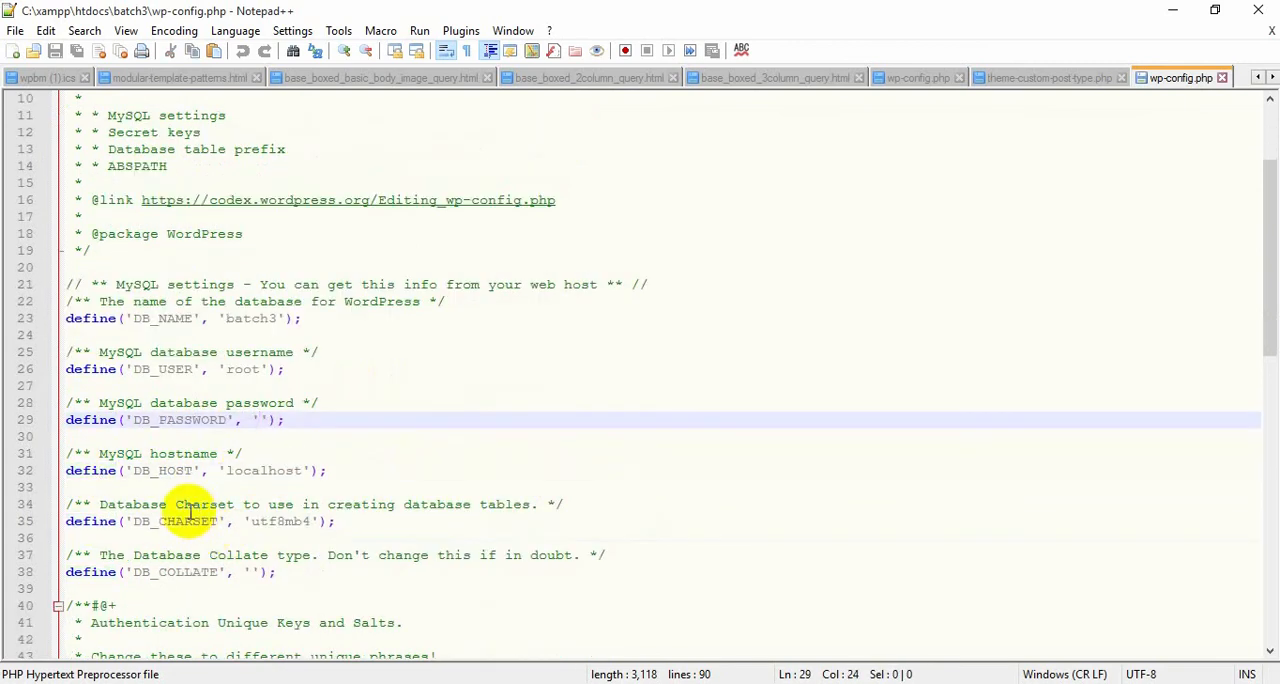
pyautogui.scroll(-2, 277, 521)
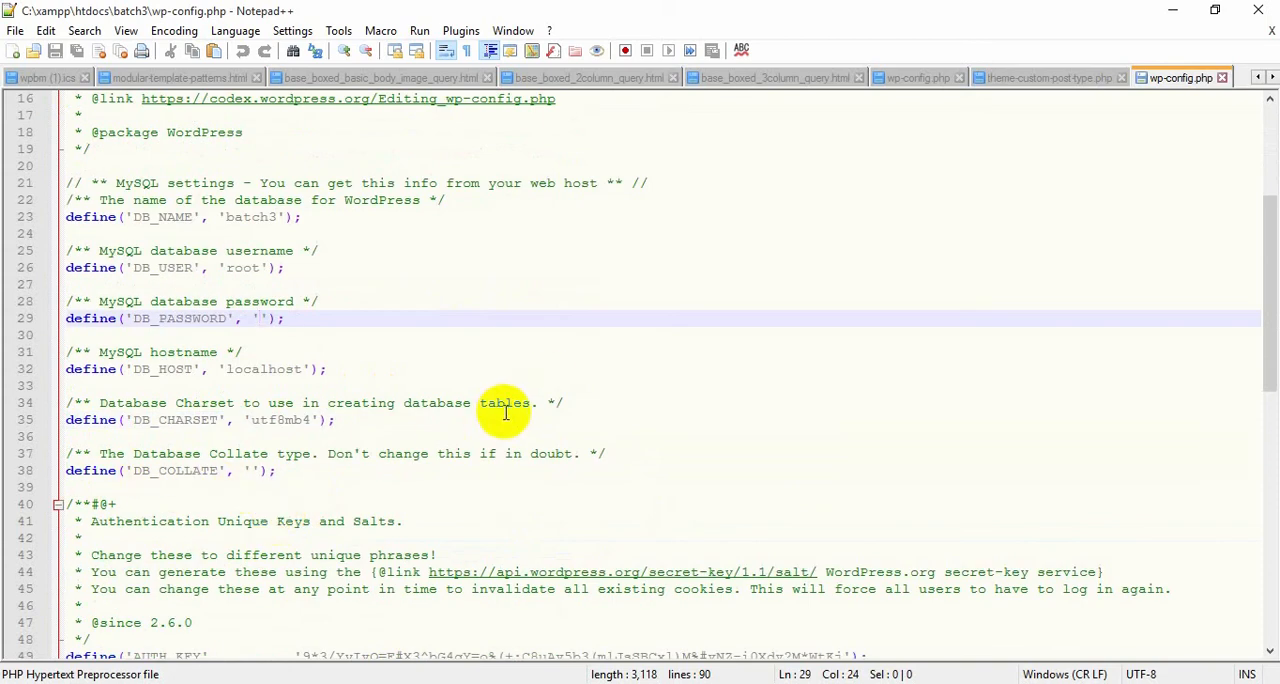
pyautogui.scroll(5, 506, 412)
# Switch back to the browser with the batch3 site's home page.
pyautogui.click(465, 682)
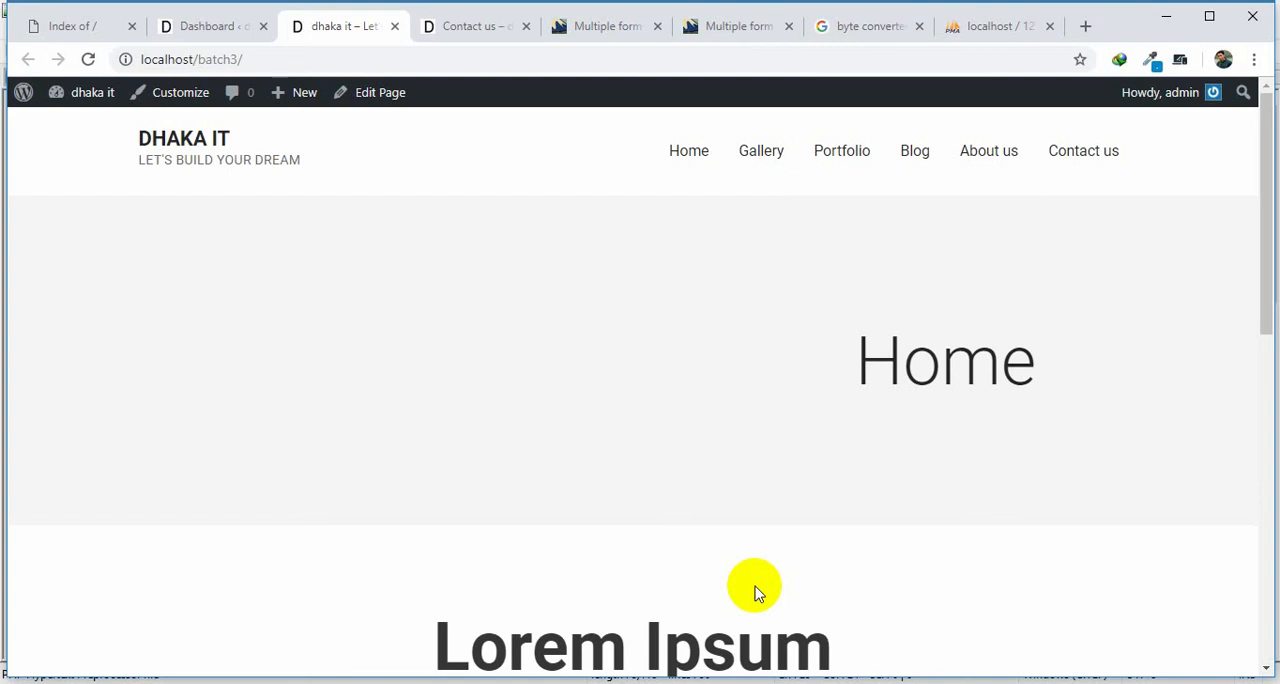
pyautogui.click(635, 683)
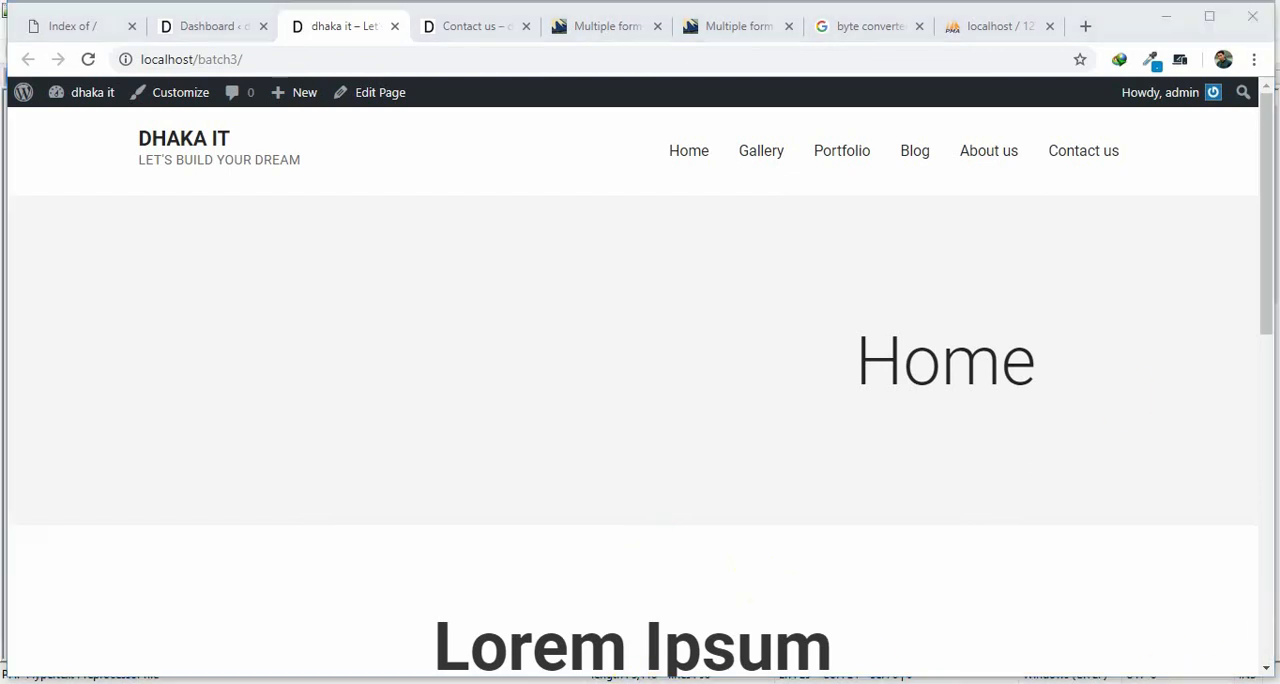
# Switch to Notepad++, change DB_NAME in wp-config.php to 'batch33', and save the file.
pyautogui.click(438, 489)
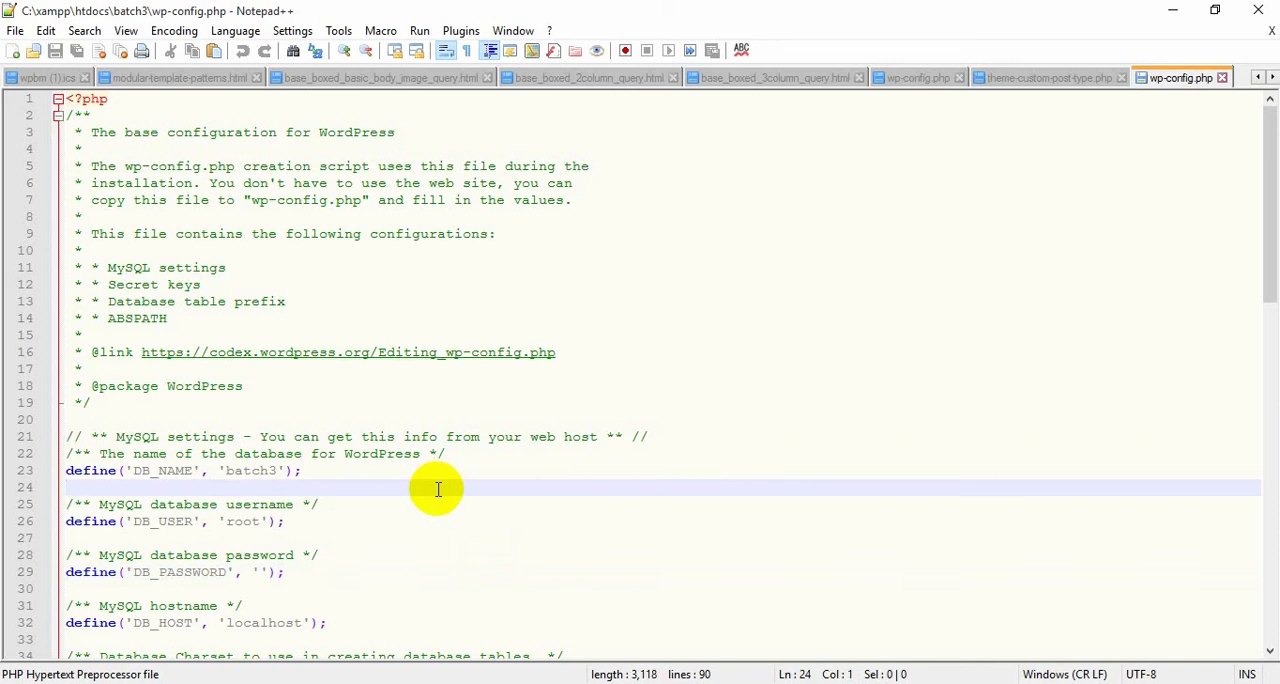
pyautogui.click(279, 477)
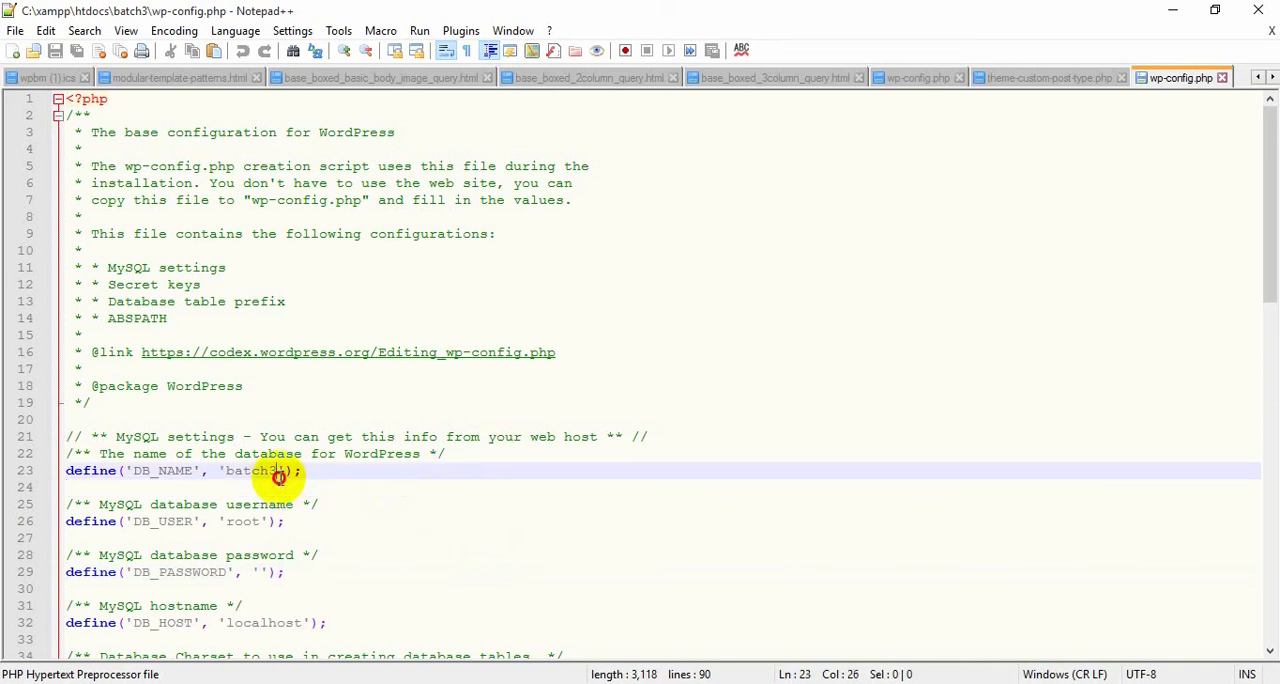
pyautogui.write('3')
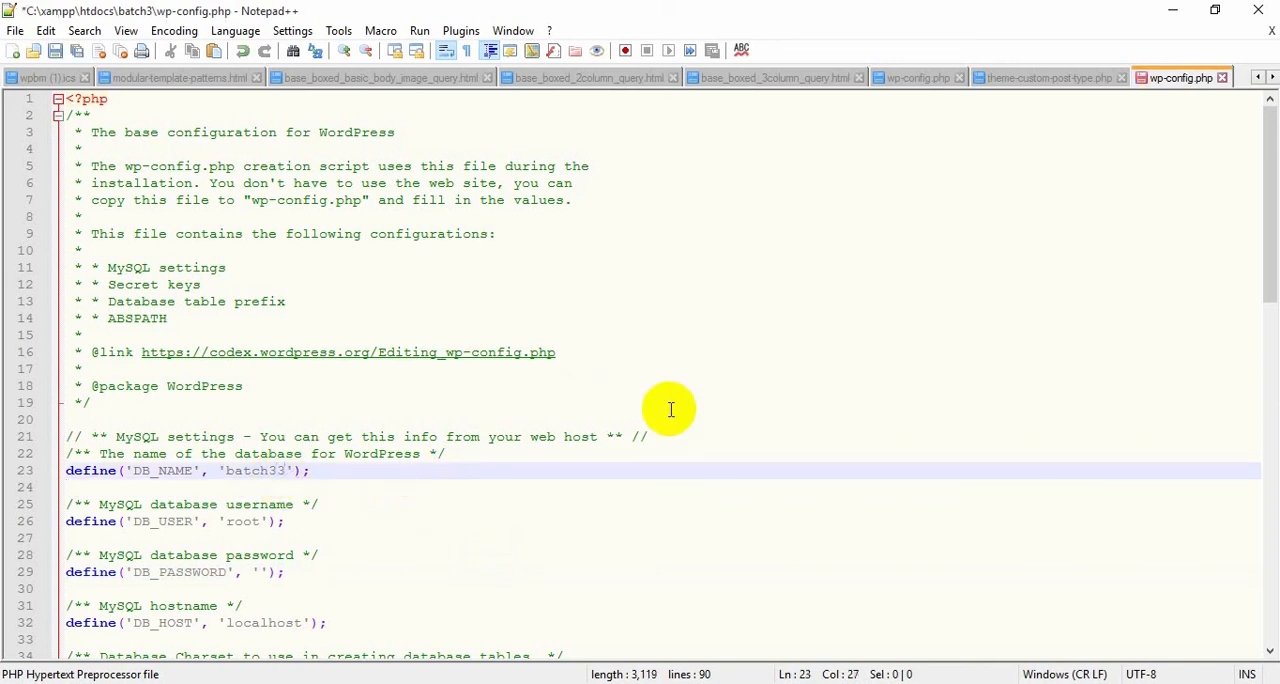
pyautogui.click(720, 519)
pyautogui.hotkey('ctrl', 's')
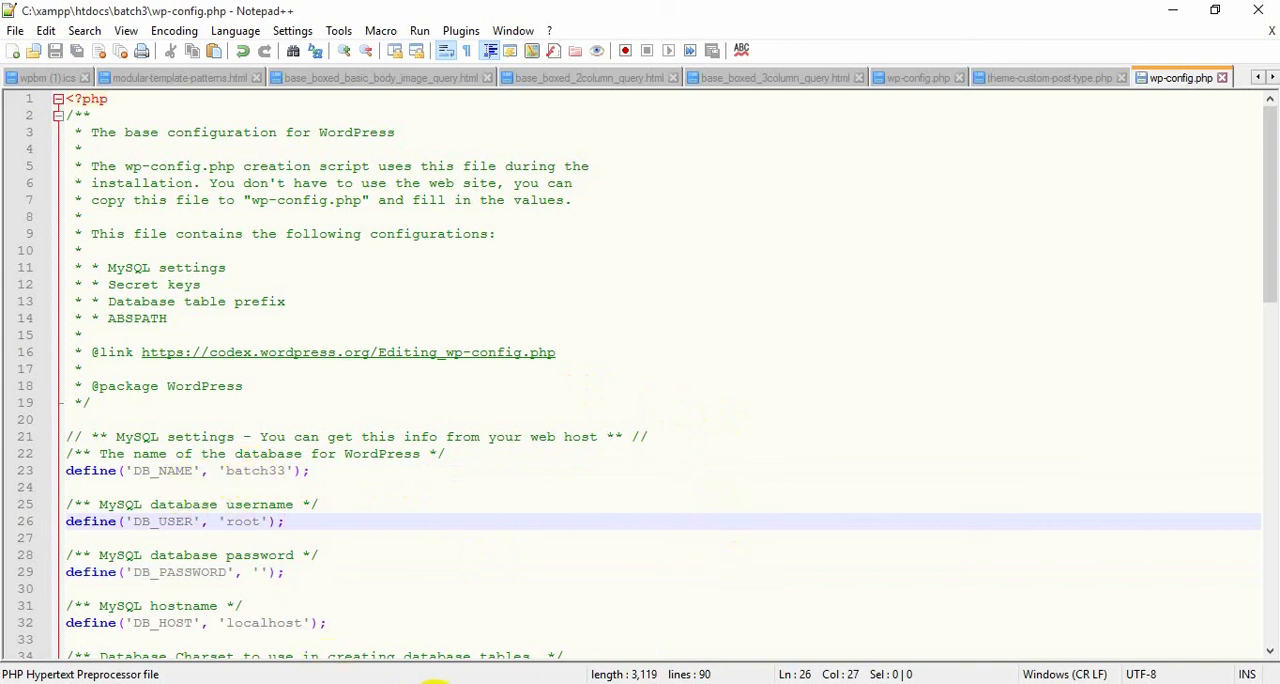
# Switch to the browser and reload localhost/batch3/ to test the site with the changed database name.
pyautogui.click(428, 683)
pyautogui.click(320, 60)
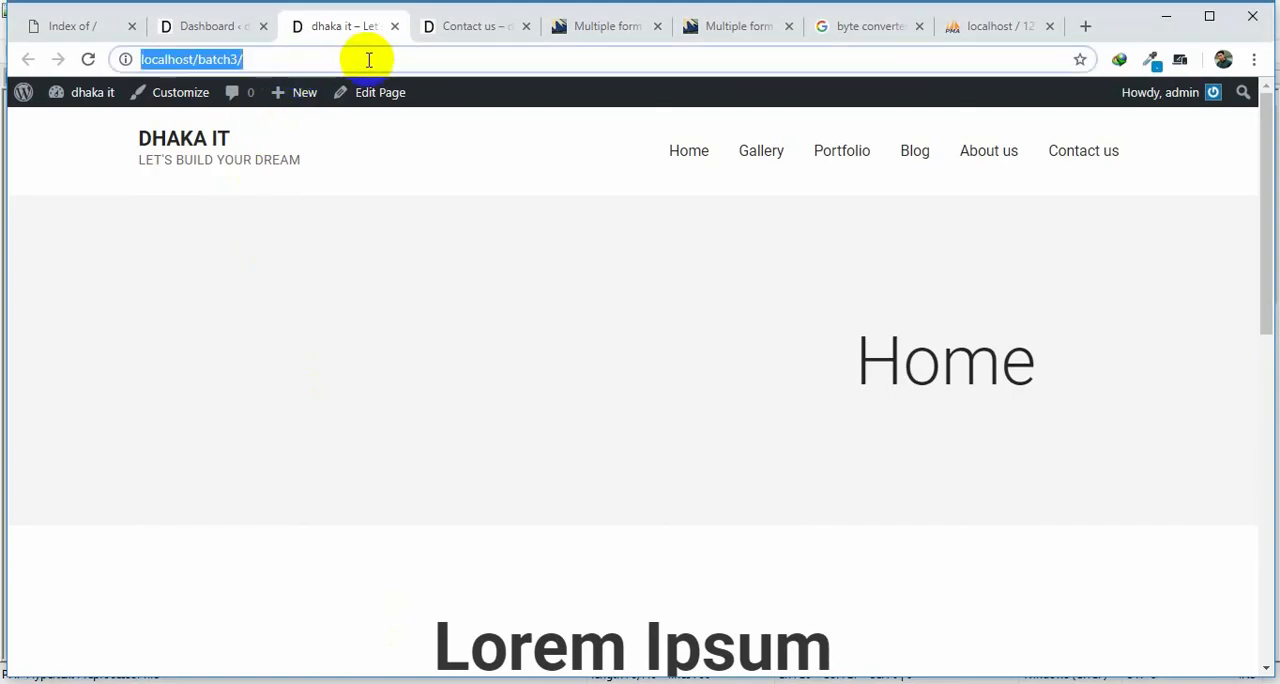
pyautogui.press('Return')
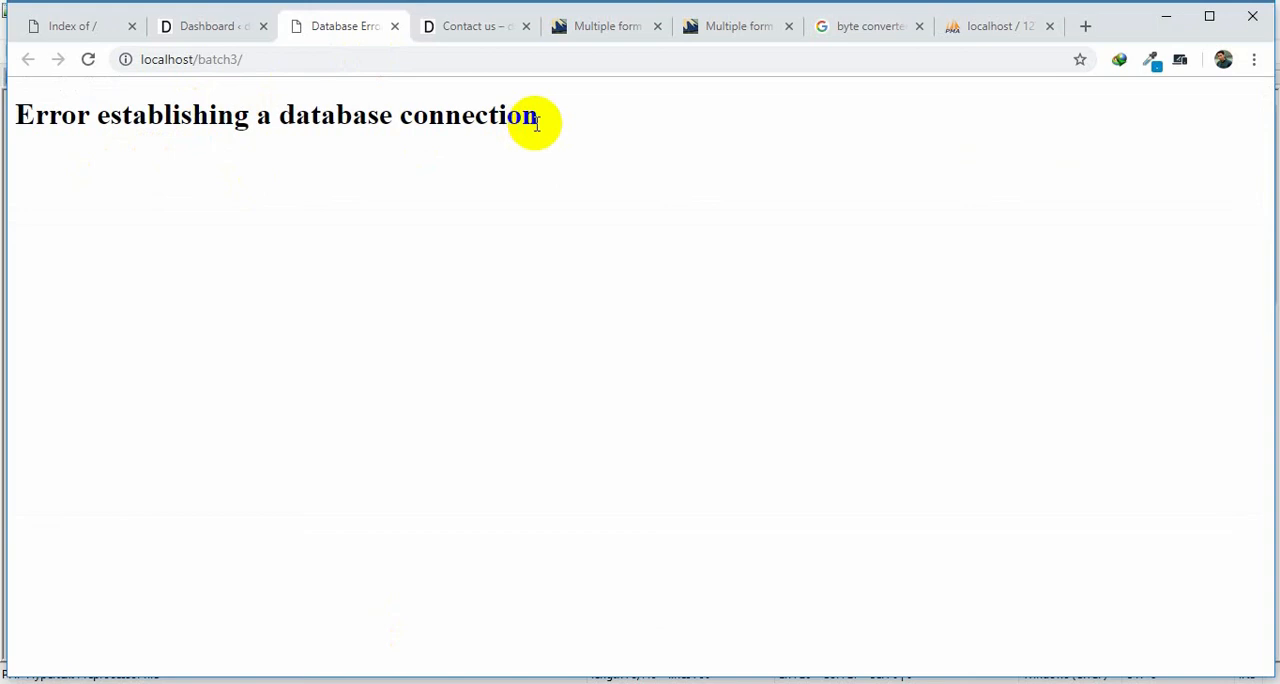
pyautogui.click(597, 147)
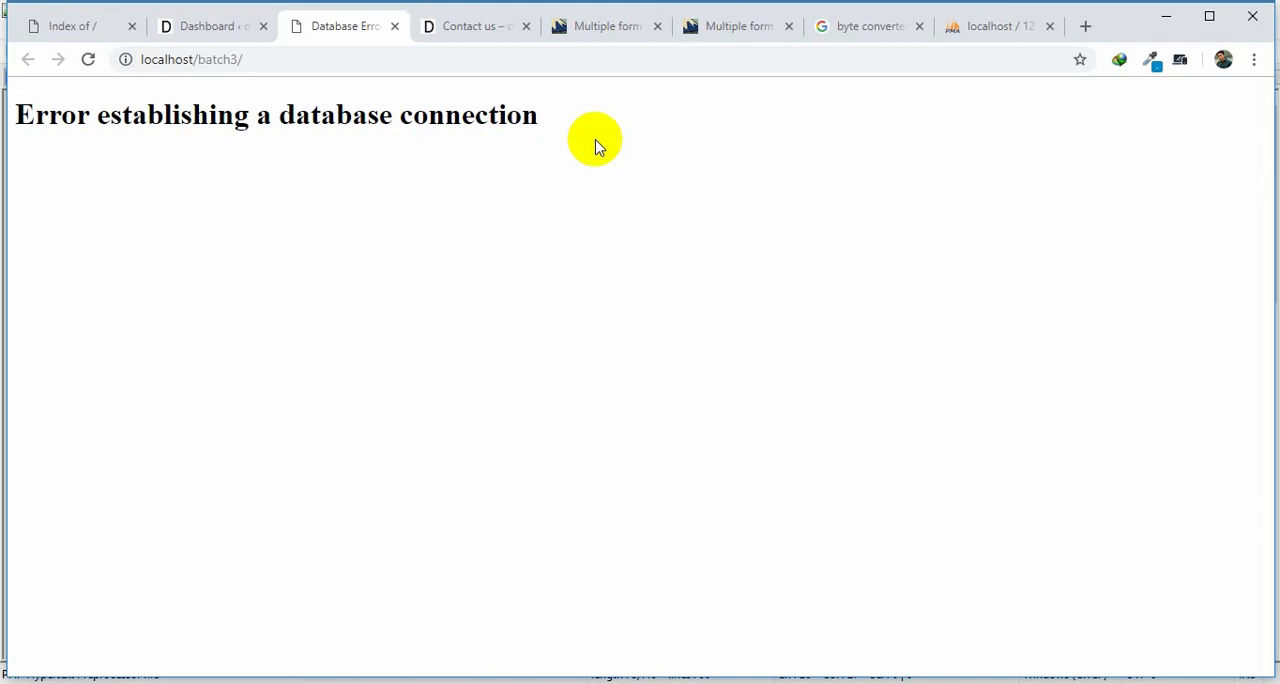
# Compare the DB_NAME value in wp-config.php with the database list in phpMyAdmin.
pyautogui.click(724, 682)
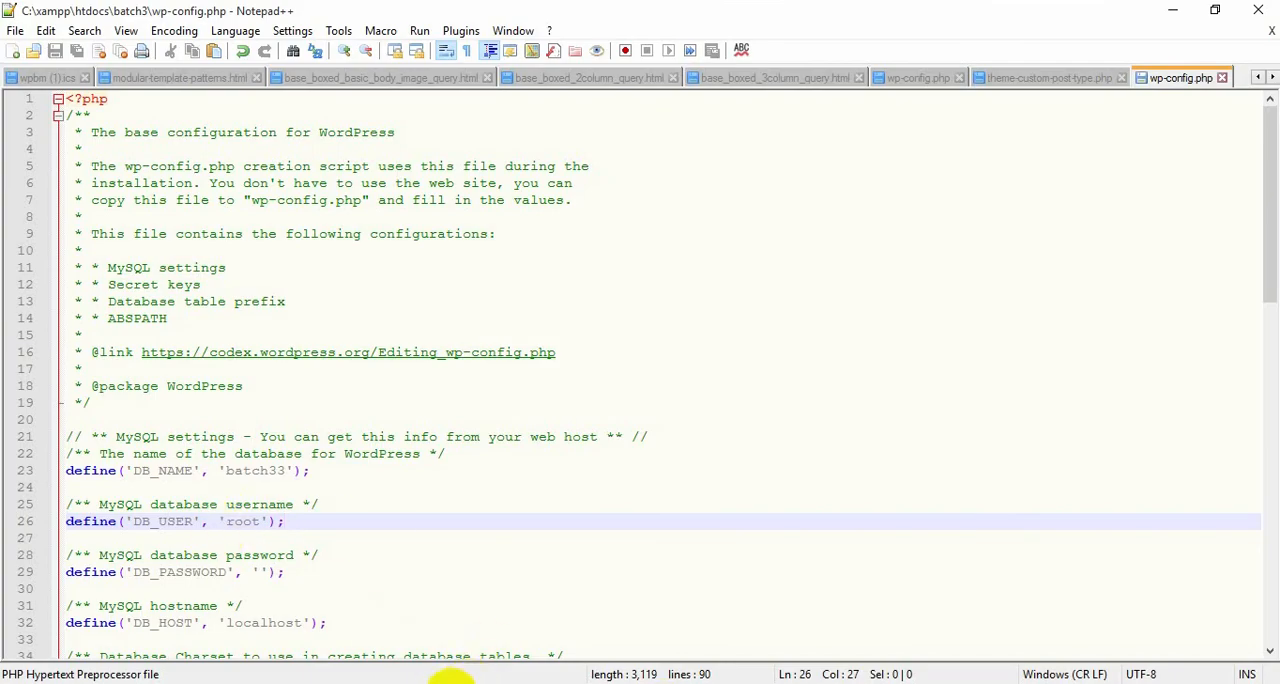
pyautogui.click(432, 682)
pyautogui.click(974, 26)
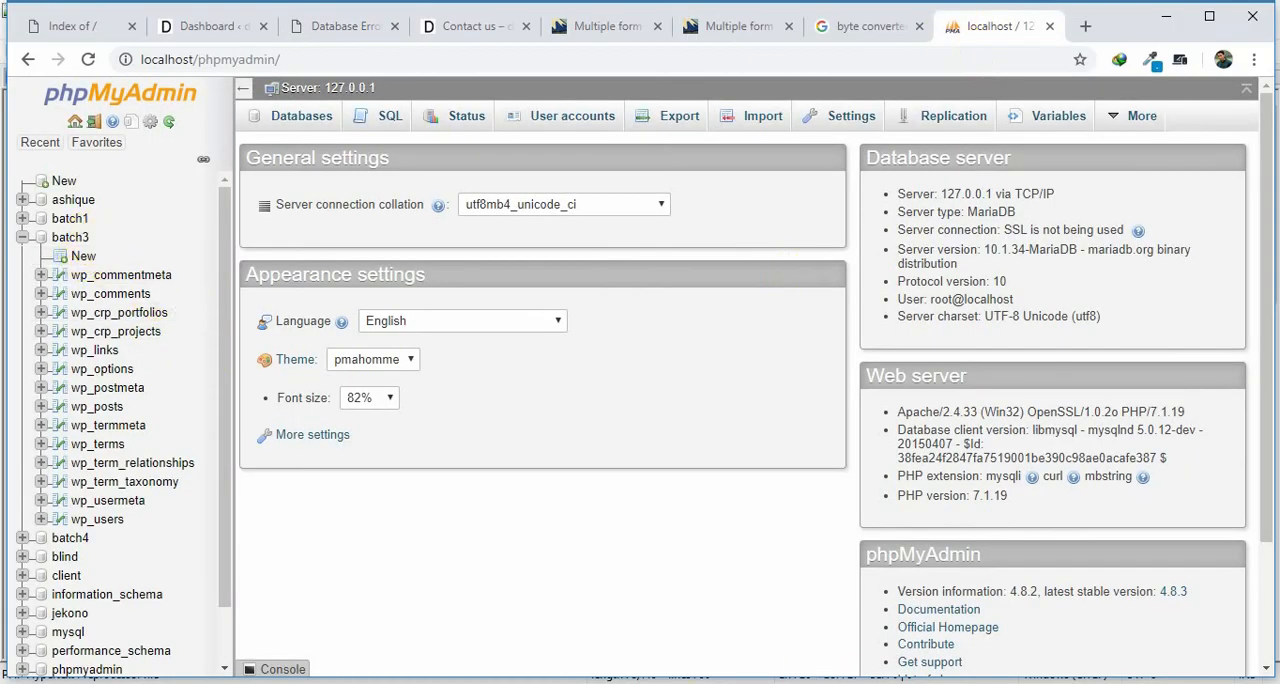
# Return to wp-config.php in Notepad++, set DB_NAME back to 'batch3', and save the file.
pyautogui.hotkey('alt', 'Tab')
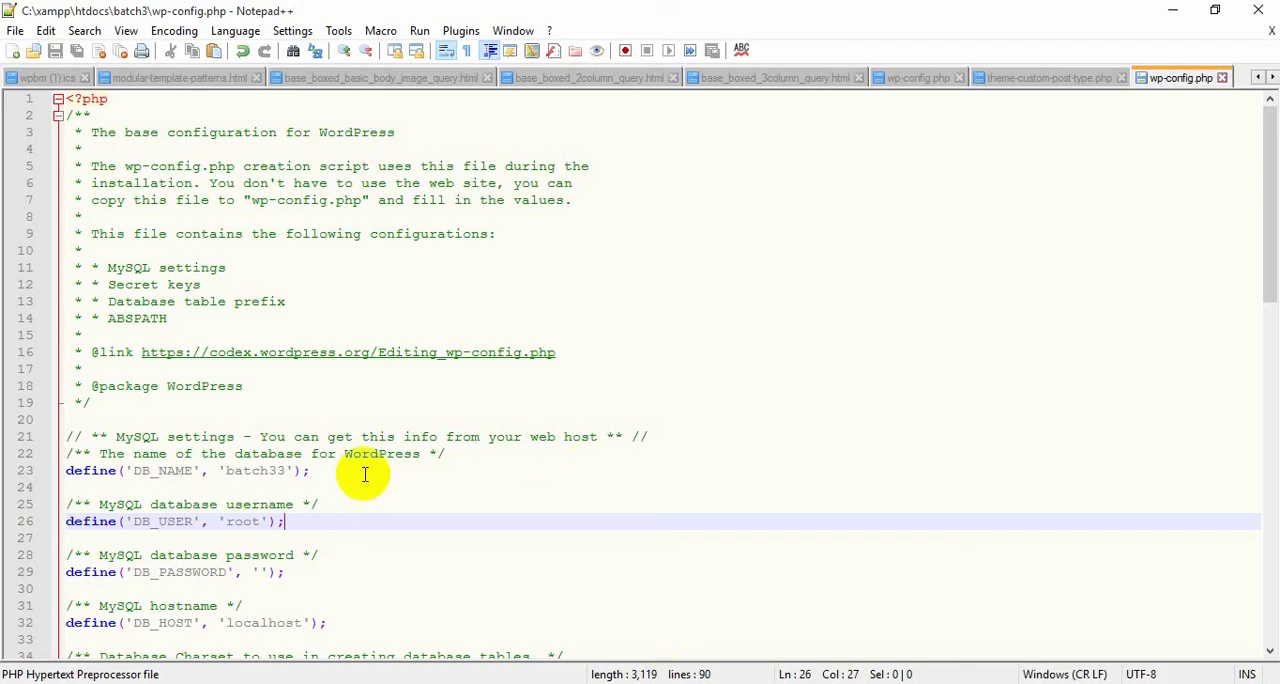
pyautogui.click(289, 470)
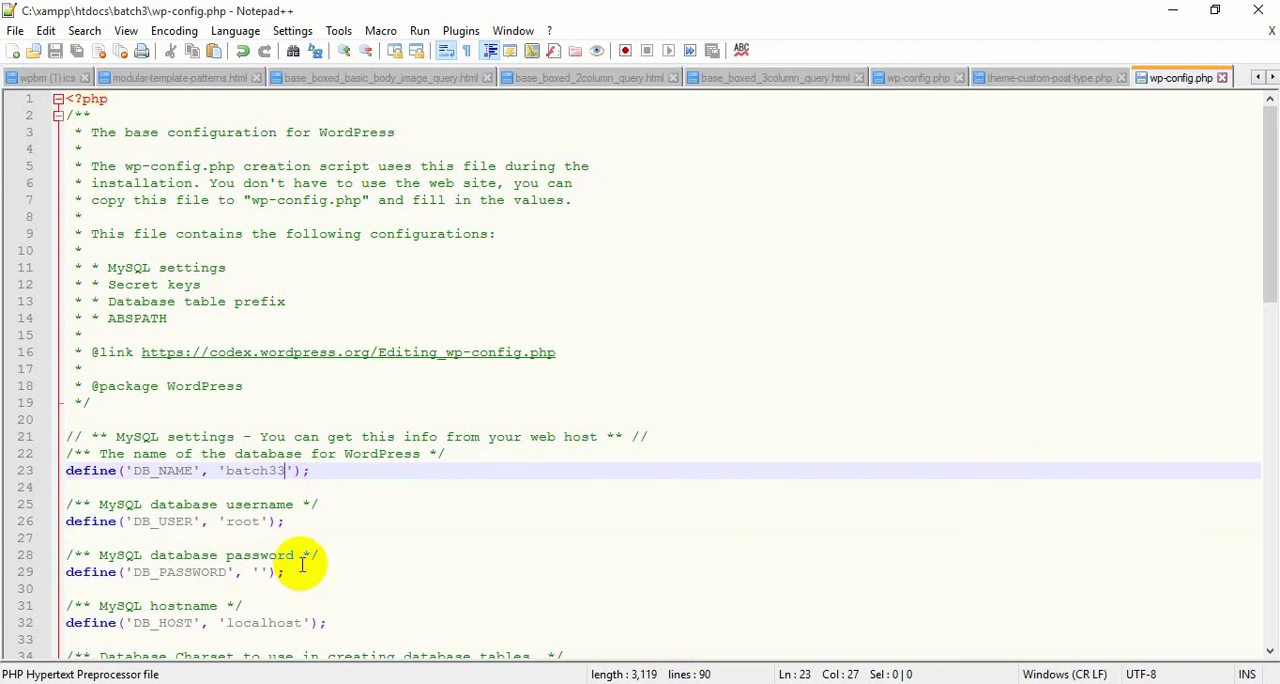
pyautogui.press('BackSpace')
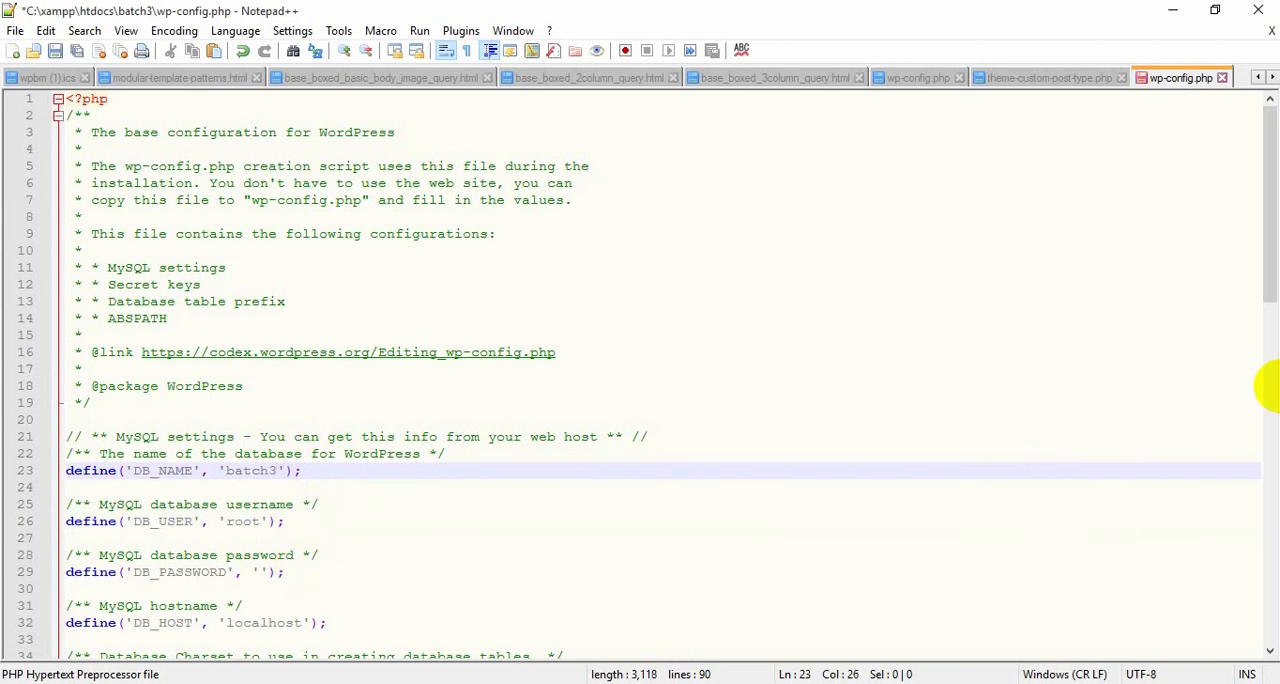
pyautogui.hotkey('ctrl', 's')
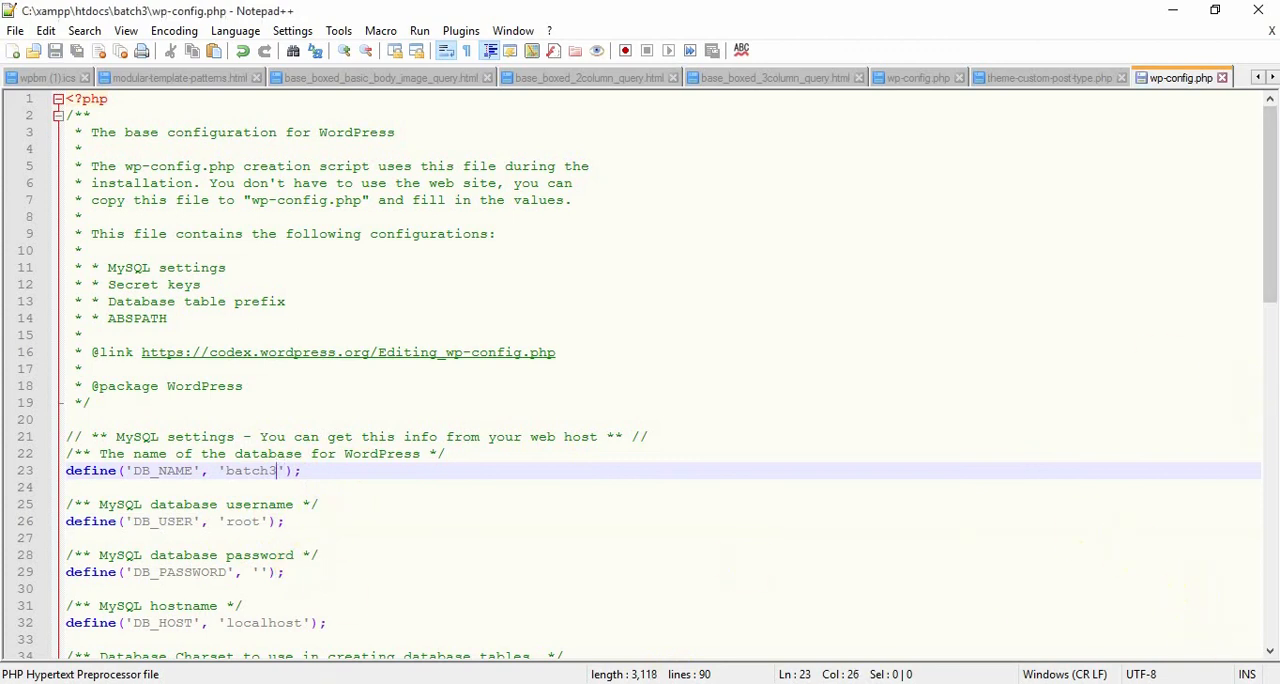
# Switch to the browser and reload localhost/batch3/ to check the site with the restored database name.
pyautogui.click(449, 683)
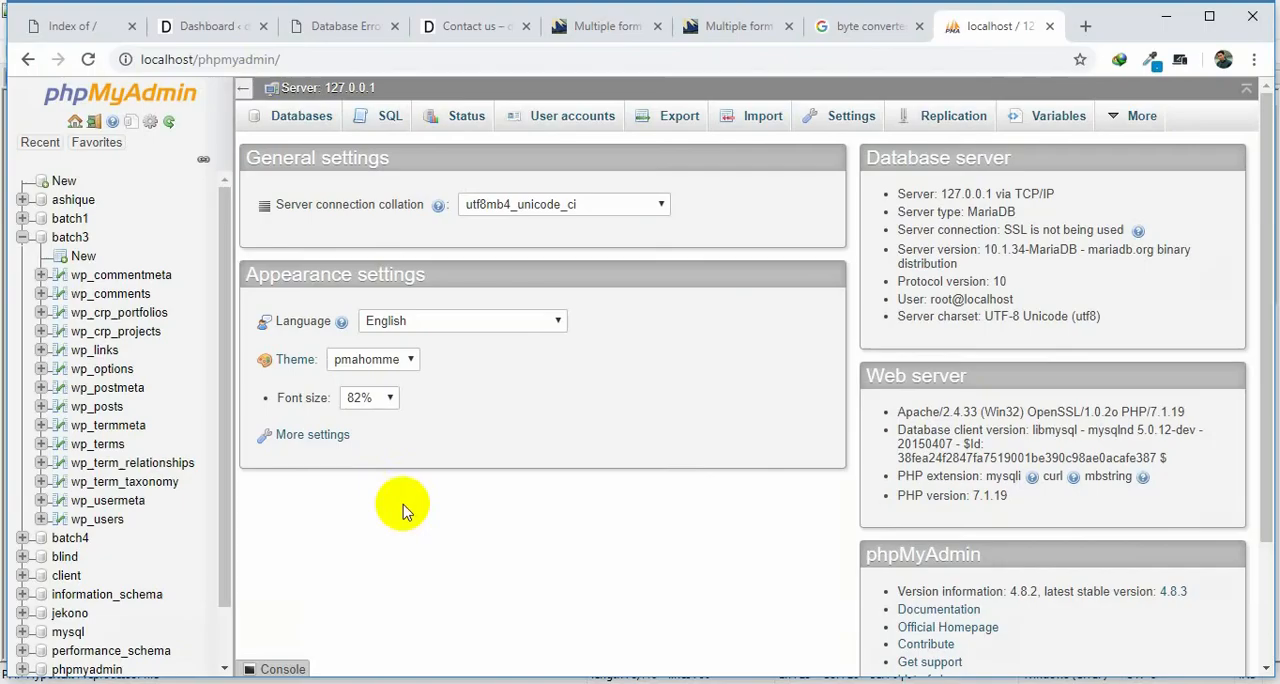
pyautogui.click(250, 27)
pyautogui.click(330, 28)
pyautogui.click(326, 59)
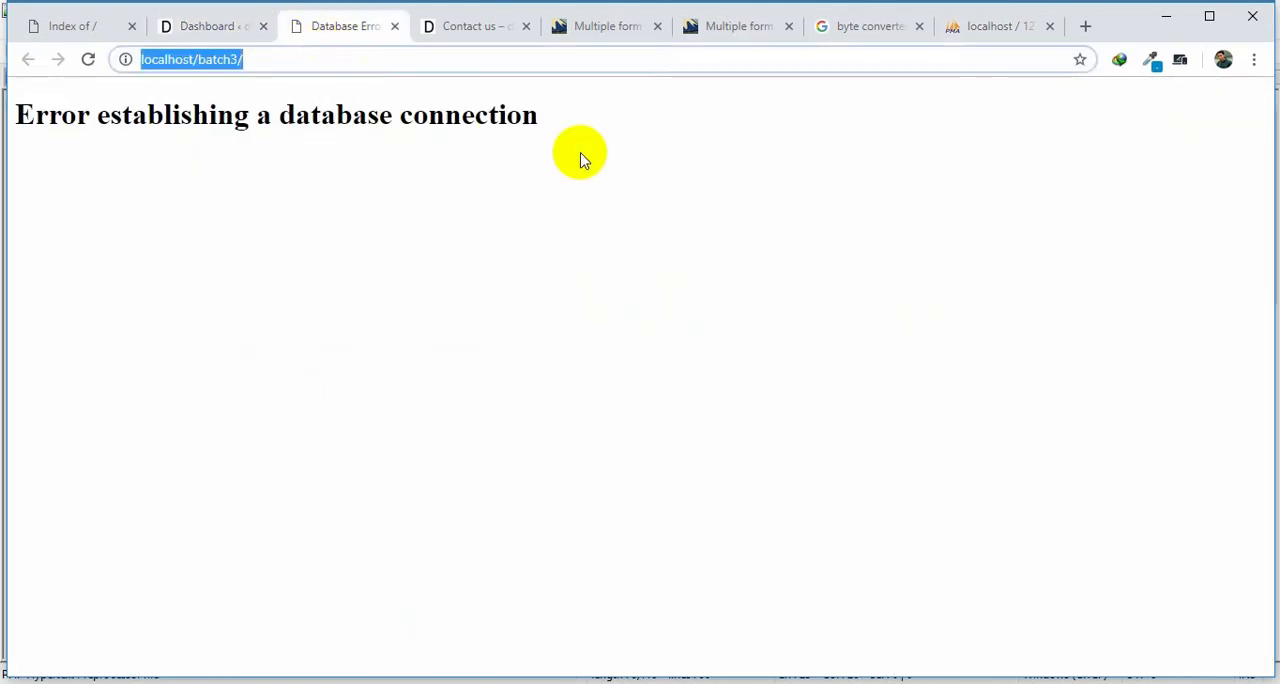
pyautogui.press('Return')
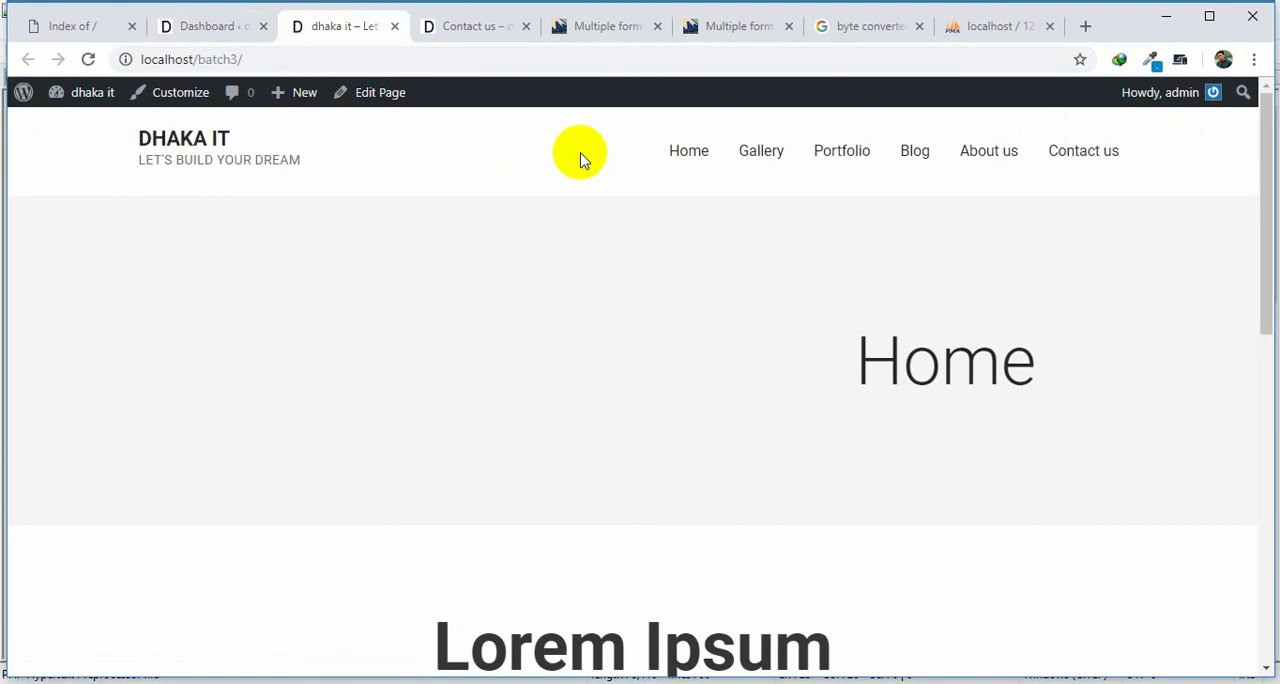
# Switch to Notepad++, change DB_USER in wp-config.php to 'roo0t', and save the file.
pyautogui.click(668, 683)
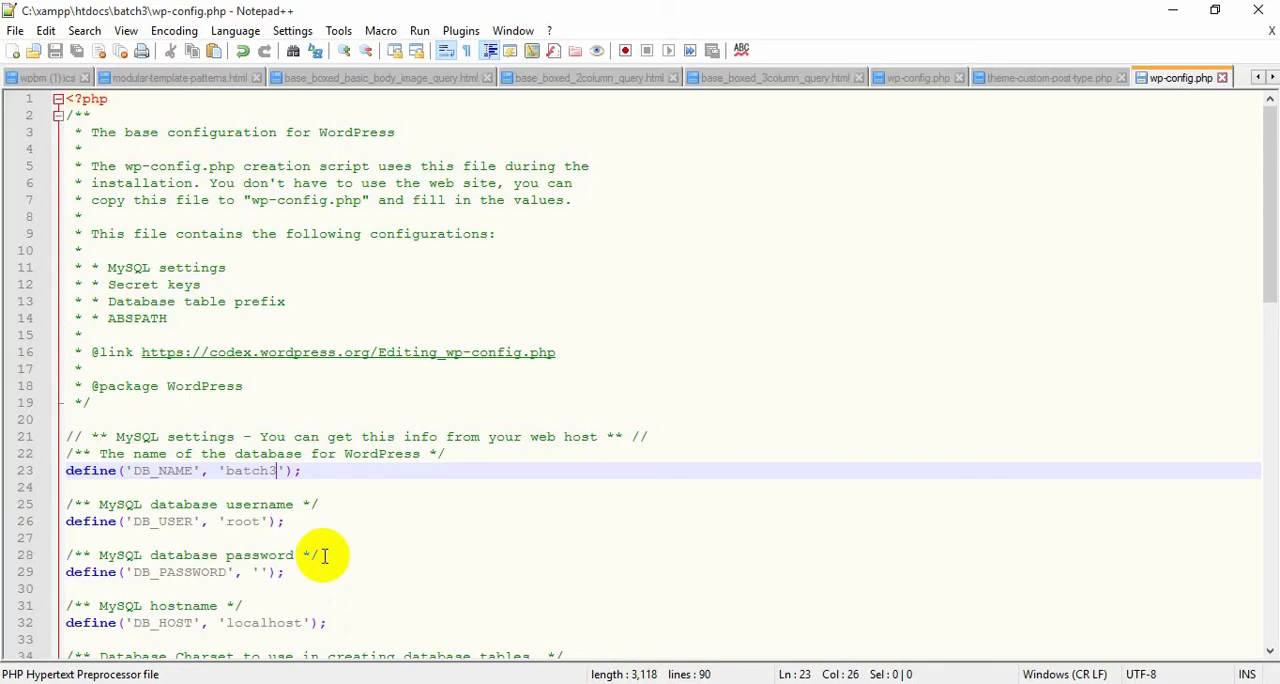
pyautogui.click(251, 521)
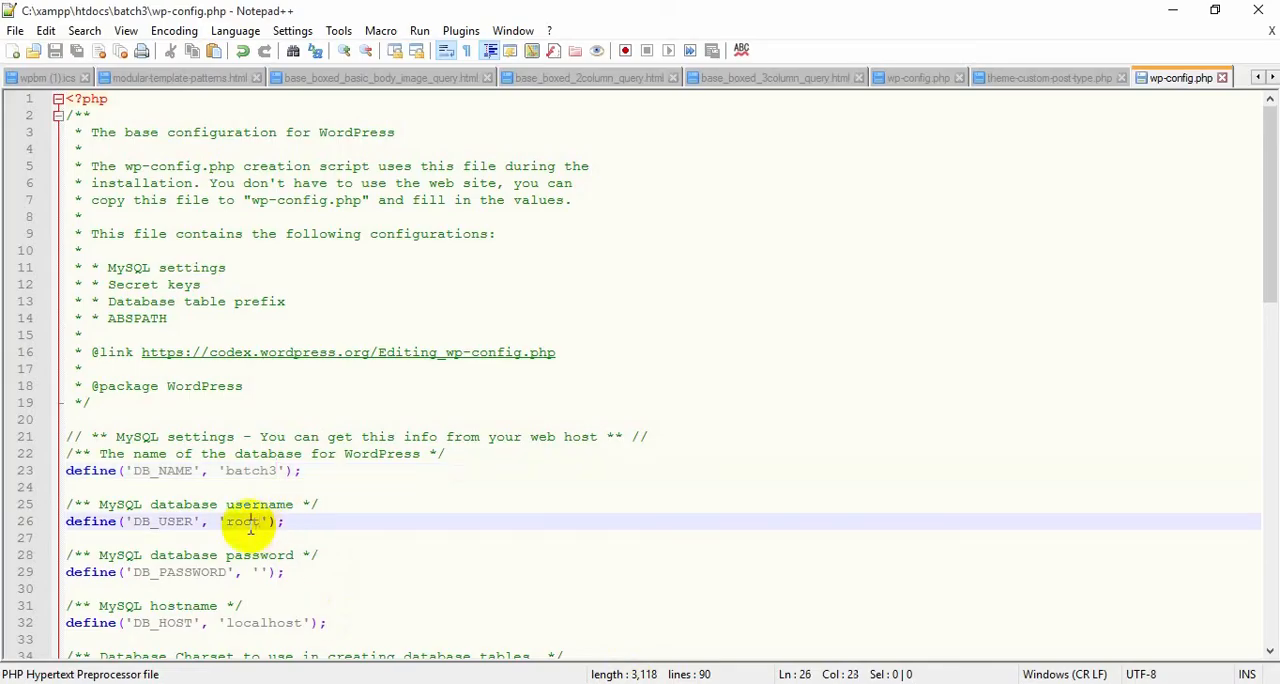
pyautogui.write('0')
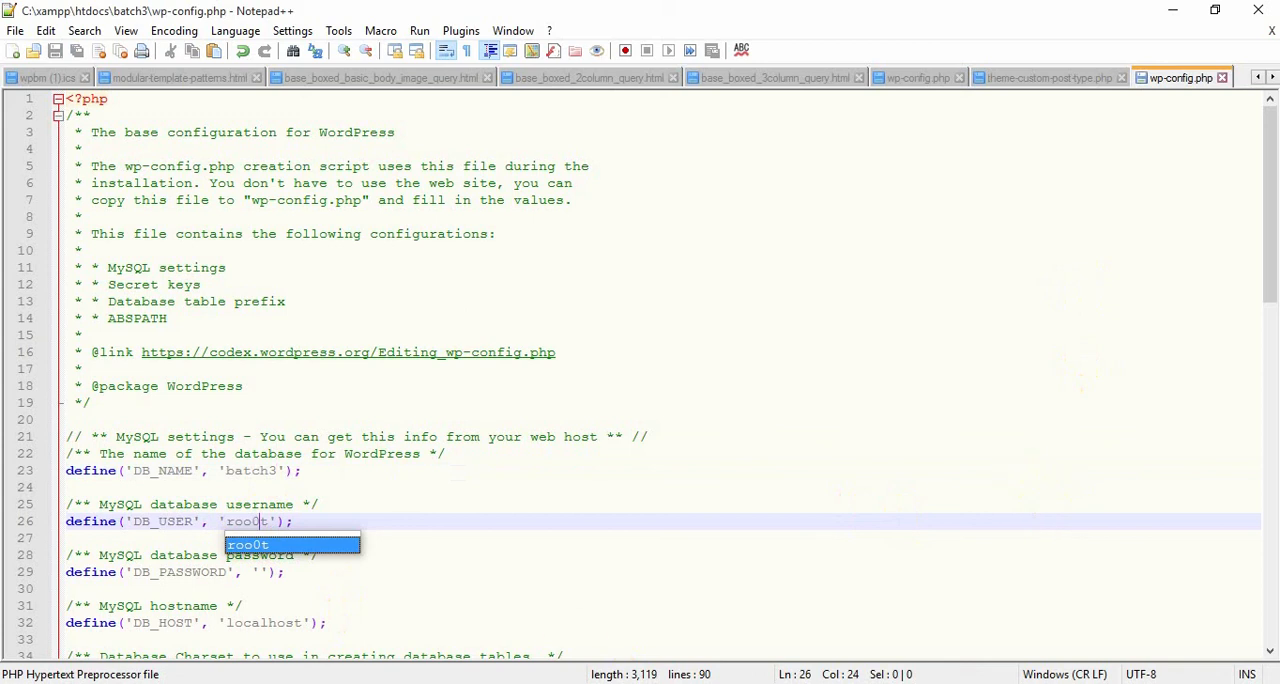
# Switch to the browser and reload localhost/batch3/ to test the site with the altered database username.
pyautogui.hotkey('alt', 'Tab')
pyautogui.click(297, 58)
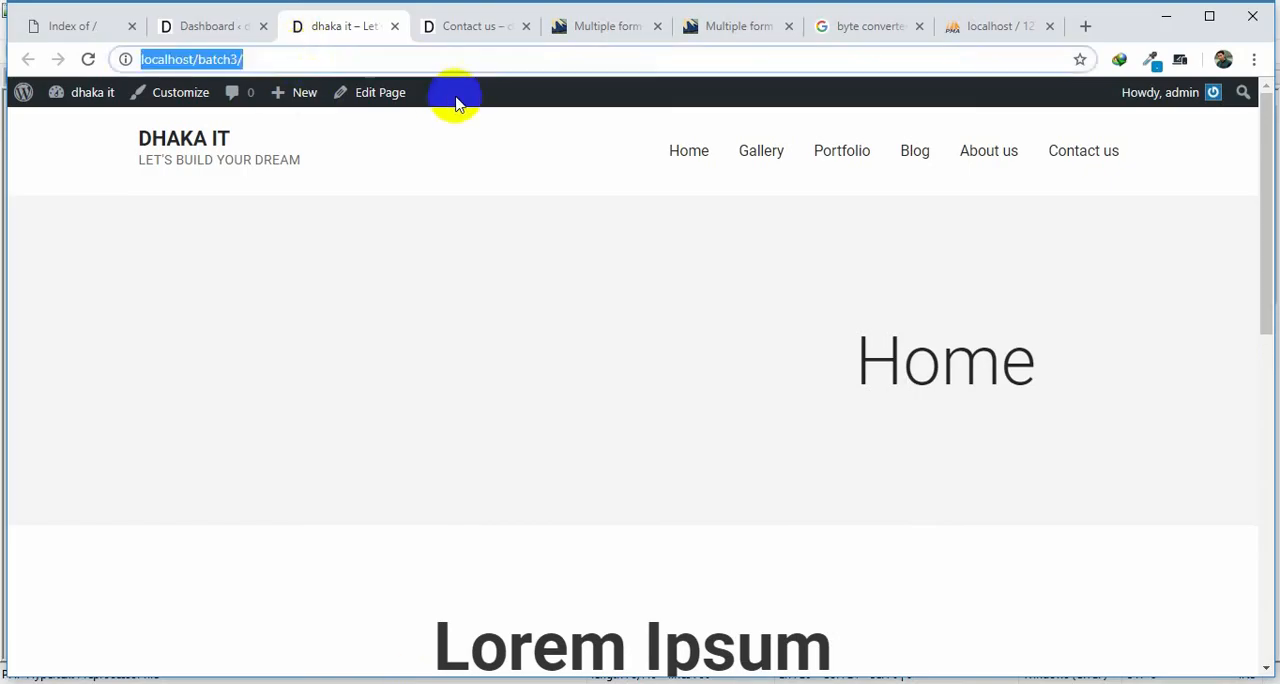
pyautogui.press('Return')
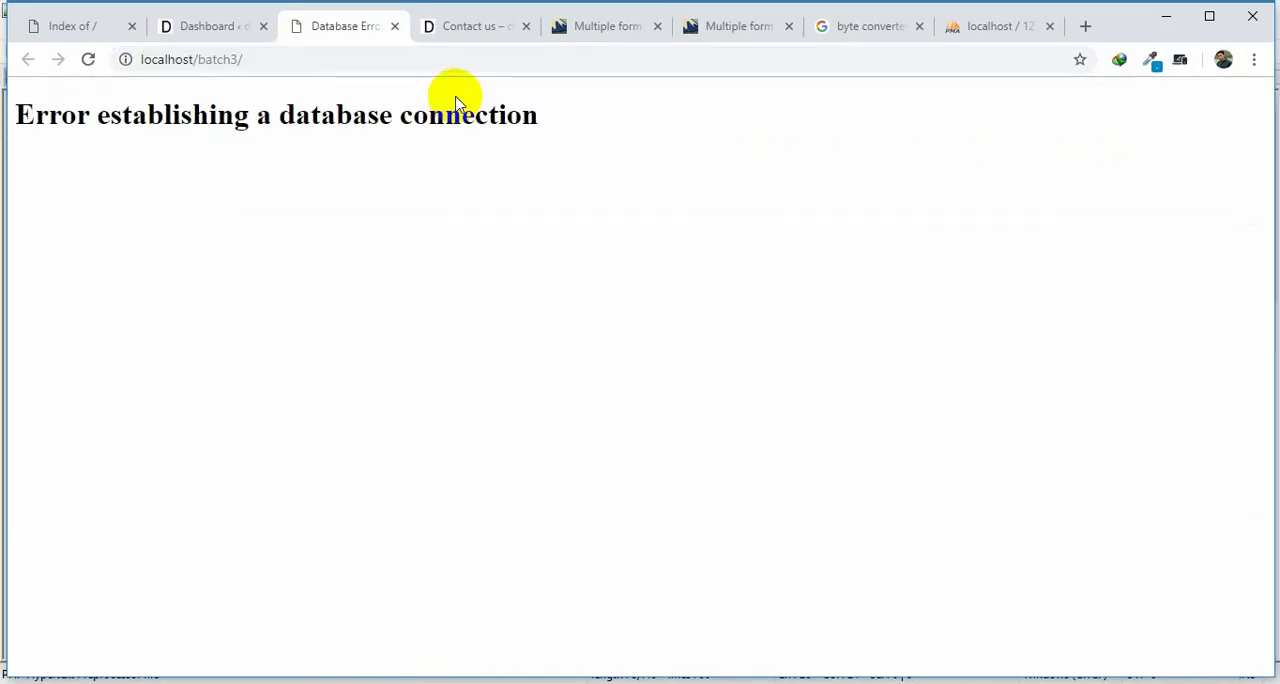
# Set DB_USER back to 'root' in wp-config.php, save the file, and reload the site in the browser.
pyautogui.hotkey('alt', 'Tab')
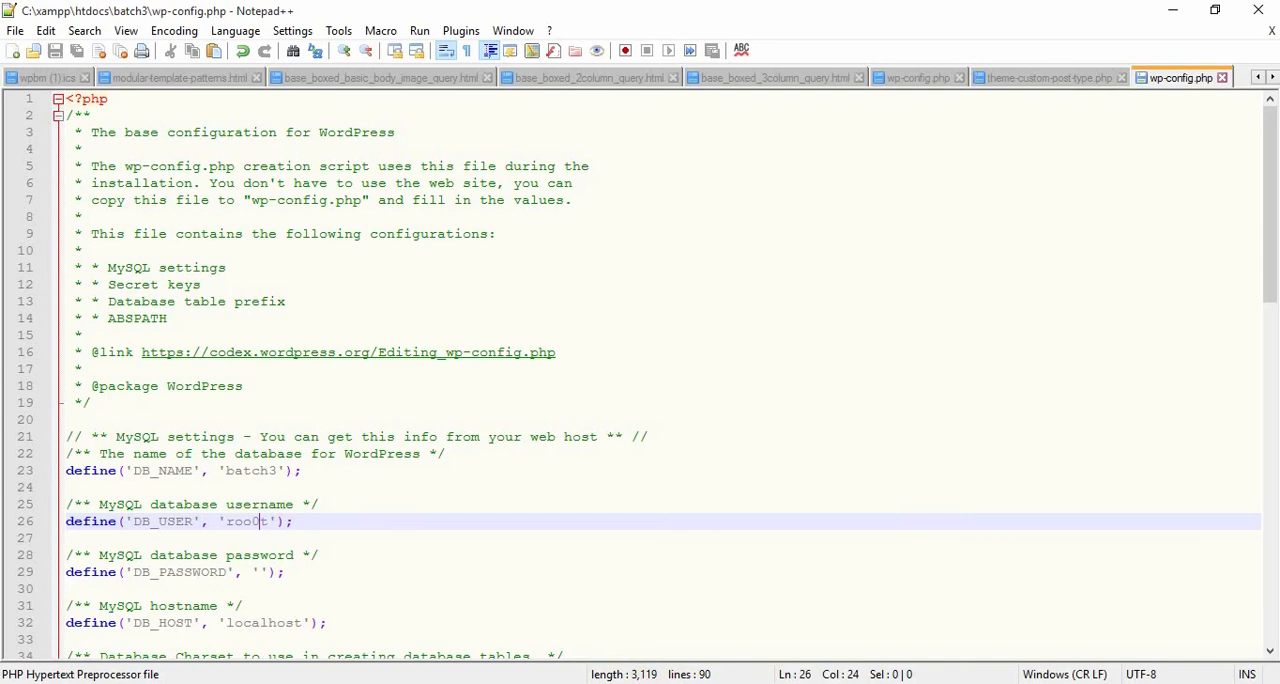
pyautogui.press('BackSpace')
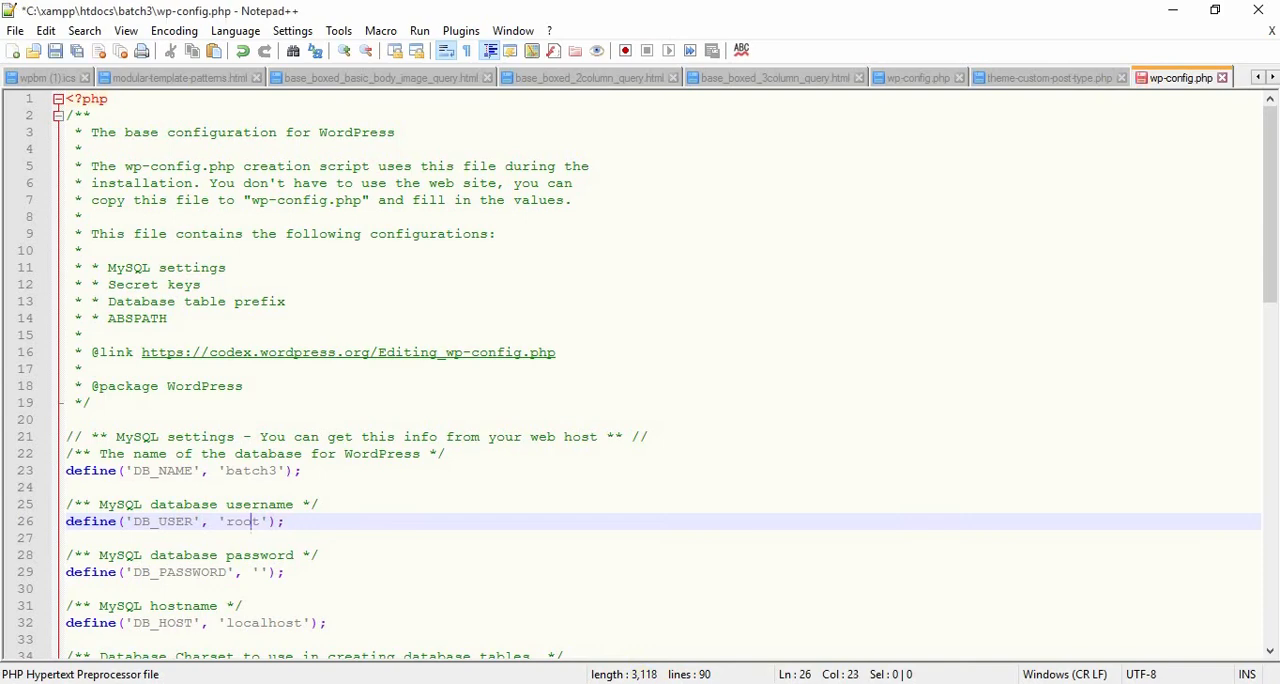
pyautogui.hotkey('ctrl', 's')
pyautogui.hotkey('alt', 'Tab')
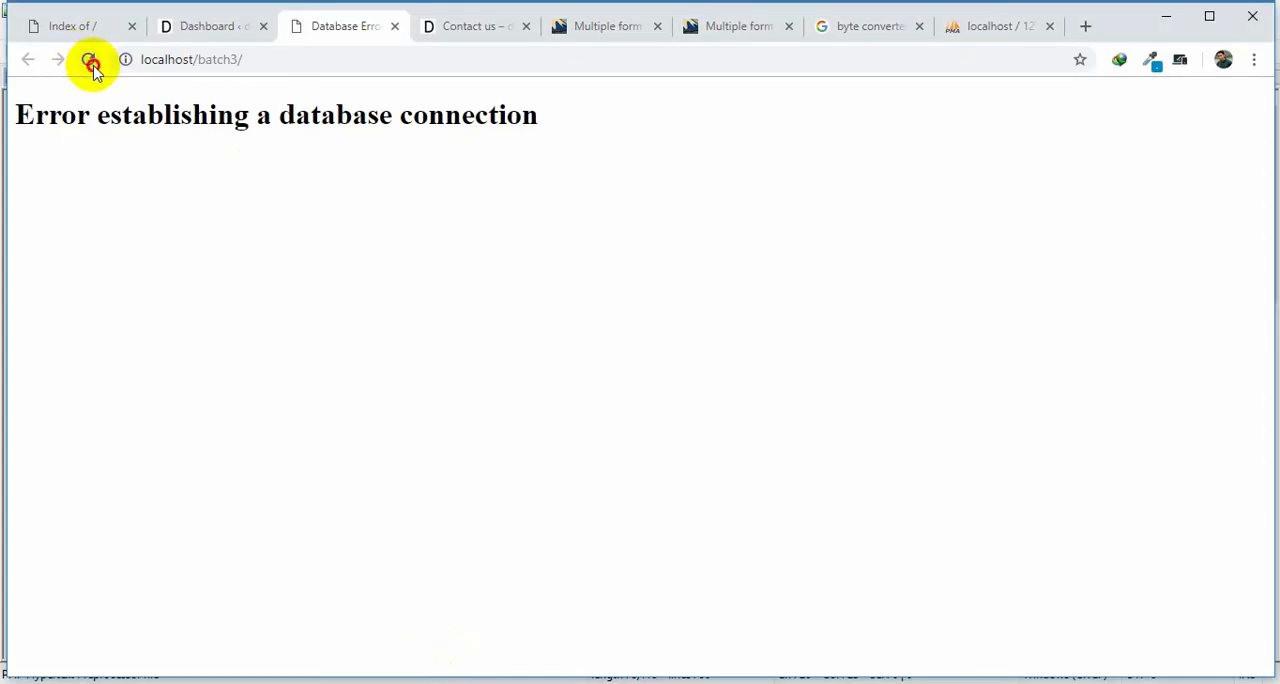
pyautogui.click(90, 62)
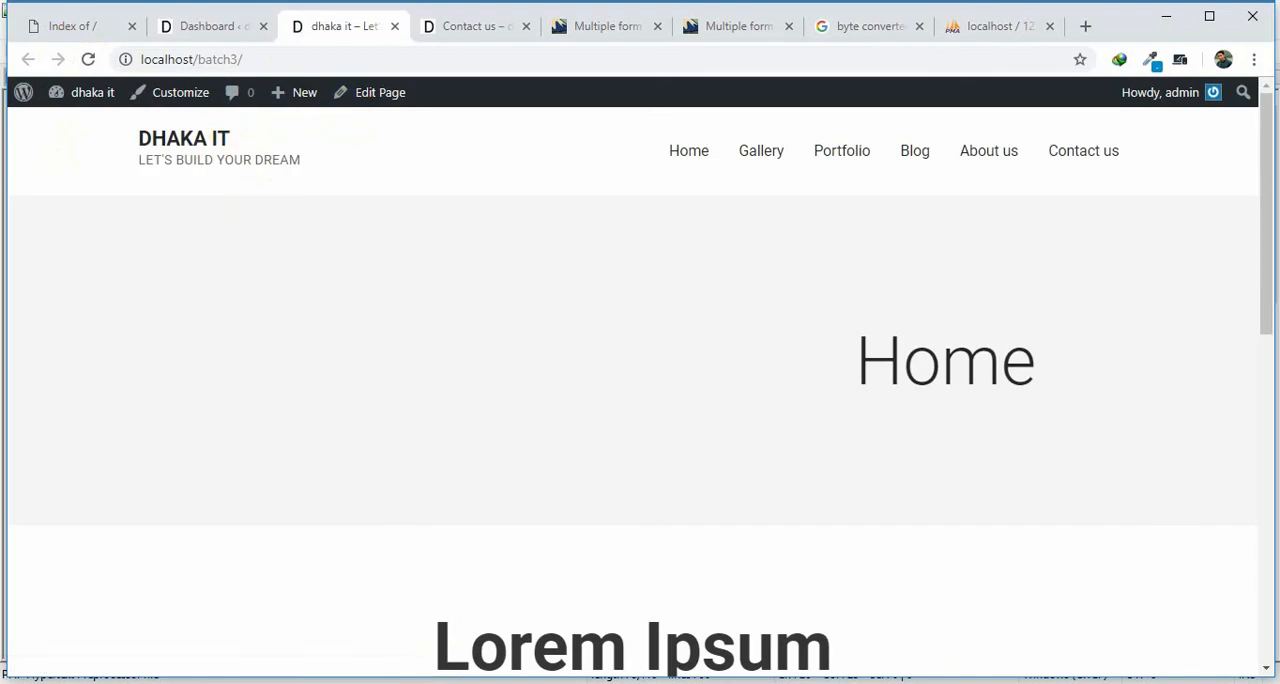
# Switch to Notepad++, enter a dummy database password in the DB_PASSWORD definition of wp-config.php, and save the file.
pyautogui.hotkey('alt', 'Tab')
pyautogui.scroll(-2, 450, 600)
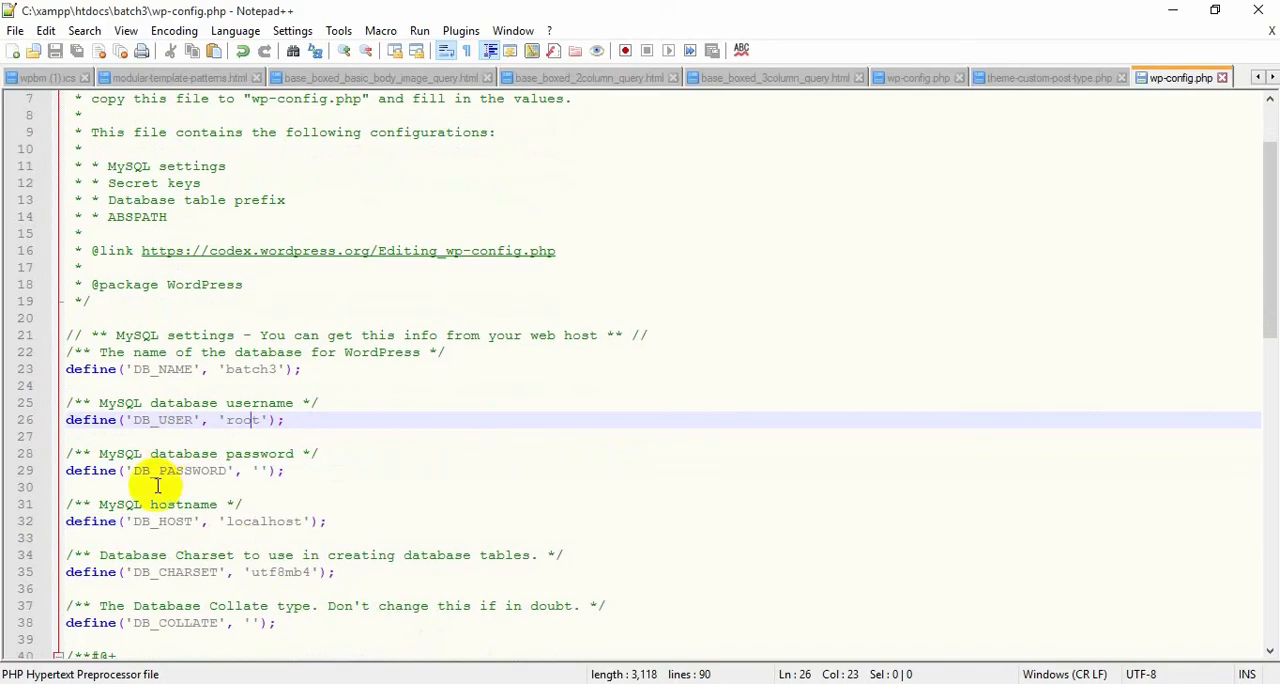
pyautogui.click(259, 470)
pyautogui.write('dfsd')
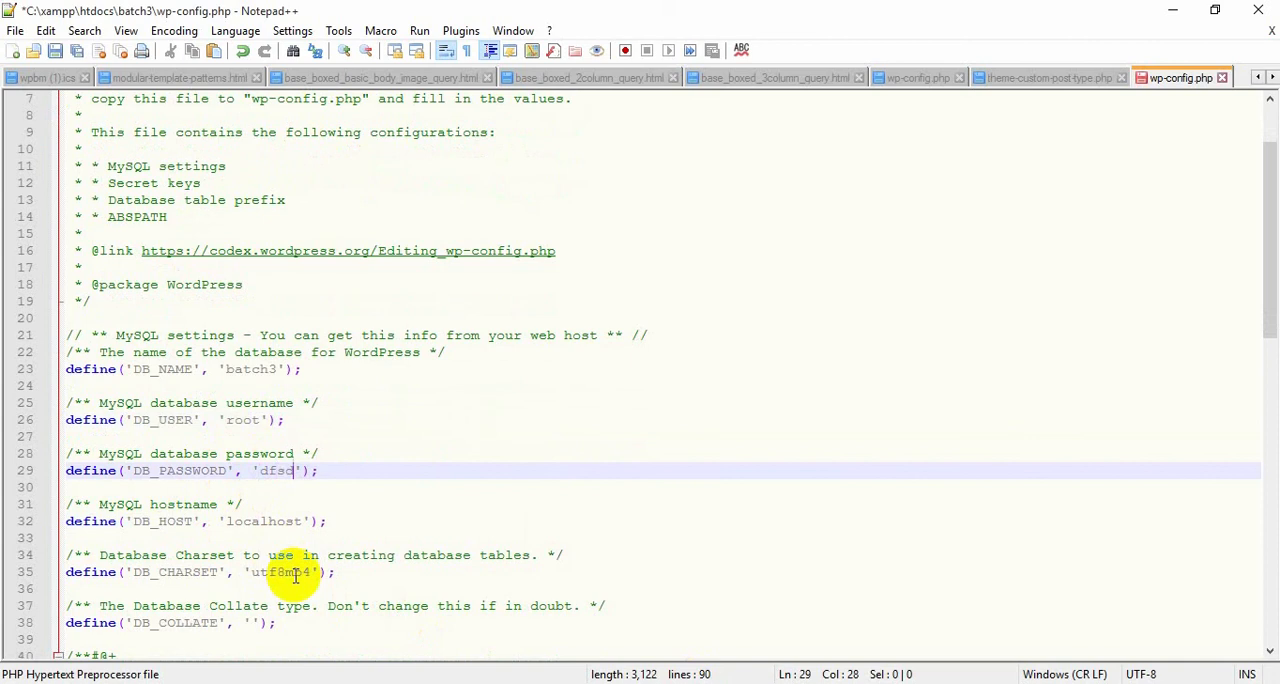
pyautogui.write('fsadf')
pyautogui.hotkey('ctrl', 's')
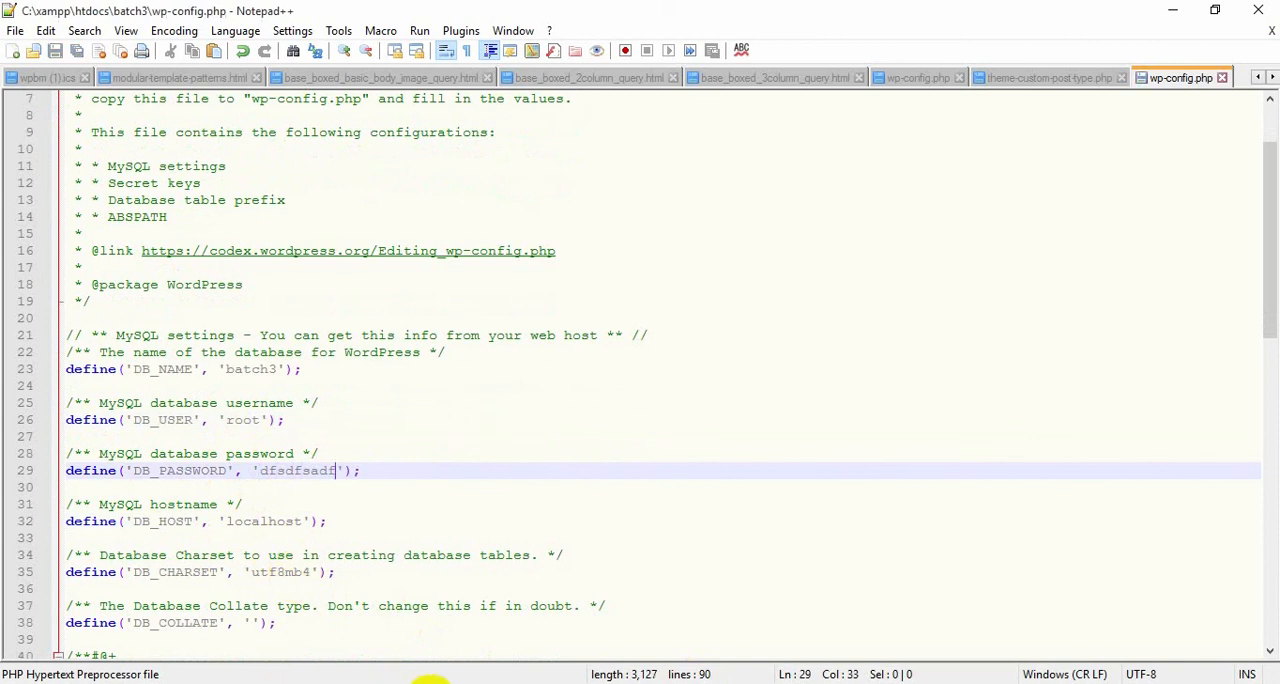
# Switch to the browser and reload localhost/batch3/ to test the site with the dummy database password.
pyautogui.hotkey('alt', 'Tab')
pyautogui.click(337, 57)
pyautogui.press('Return')
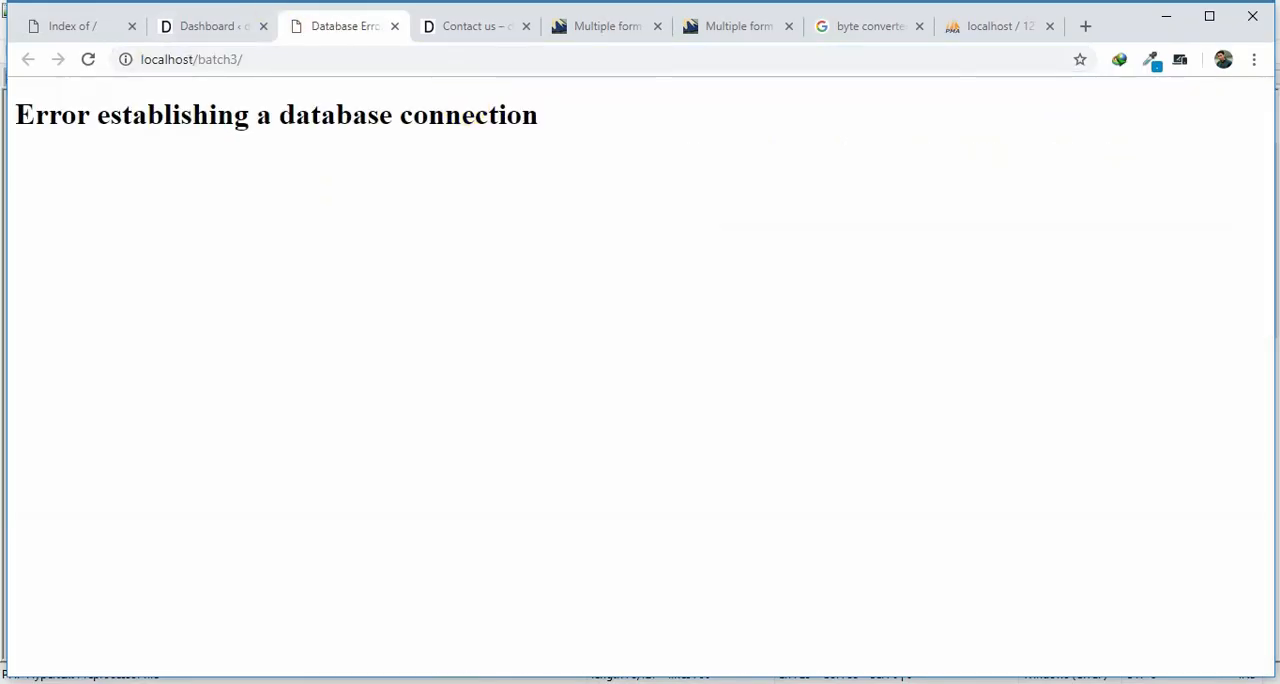
# Return to wp-config.php in Notepad++ and clear the DB_PASSWORD value.
pyautogui.hotkey('alt', 'Tab')
pyautogui.press('BackSpace')
pyautogui.press('BackSpace')
pyautogui.press('BackSpace')
pyautogui.press('BackSpace')
pyautogui.press('BackSpace')
pyautogui.press('BackSpace')
pyautogui.press('BackSpace')
pyautogui.press('BackSpace')
pyautogui.press('BackSpace')
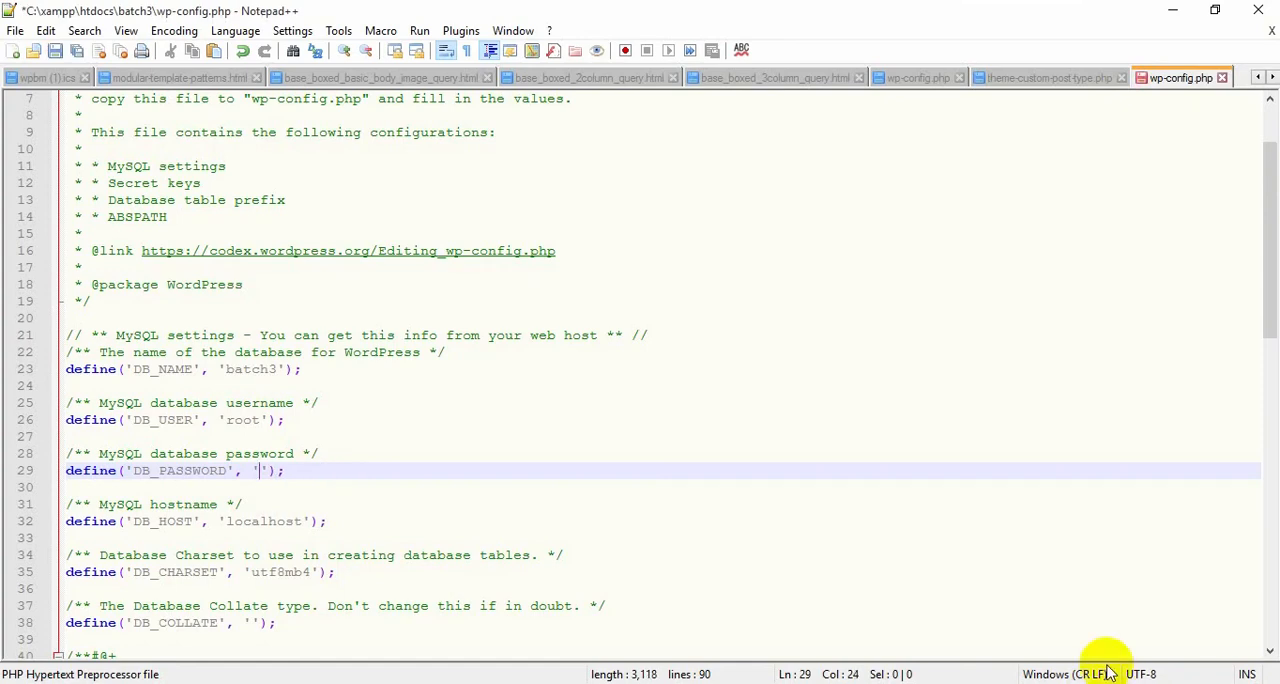
# Change DB_HOST in wp-config.php to 'localhostddd' and save the file.
pyautogui.click(309, 521)
pyautogui.write('ddd')
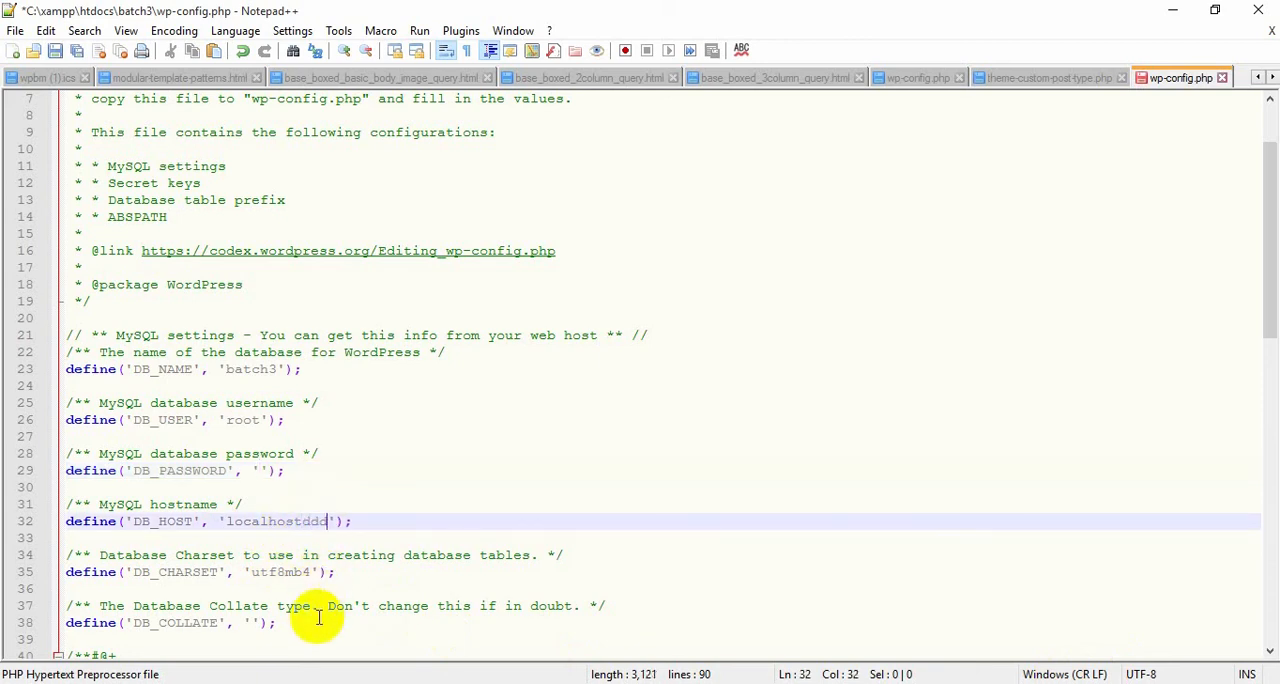
pyautogui.hotkey('ctrl', 's')
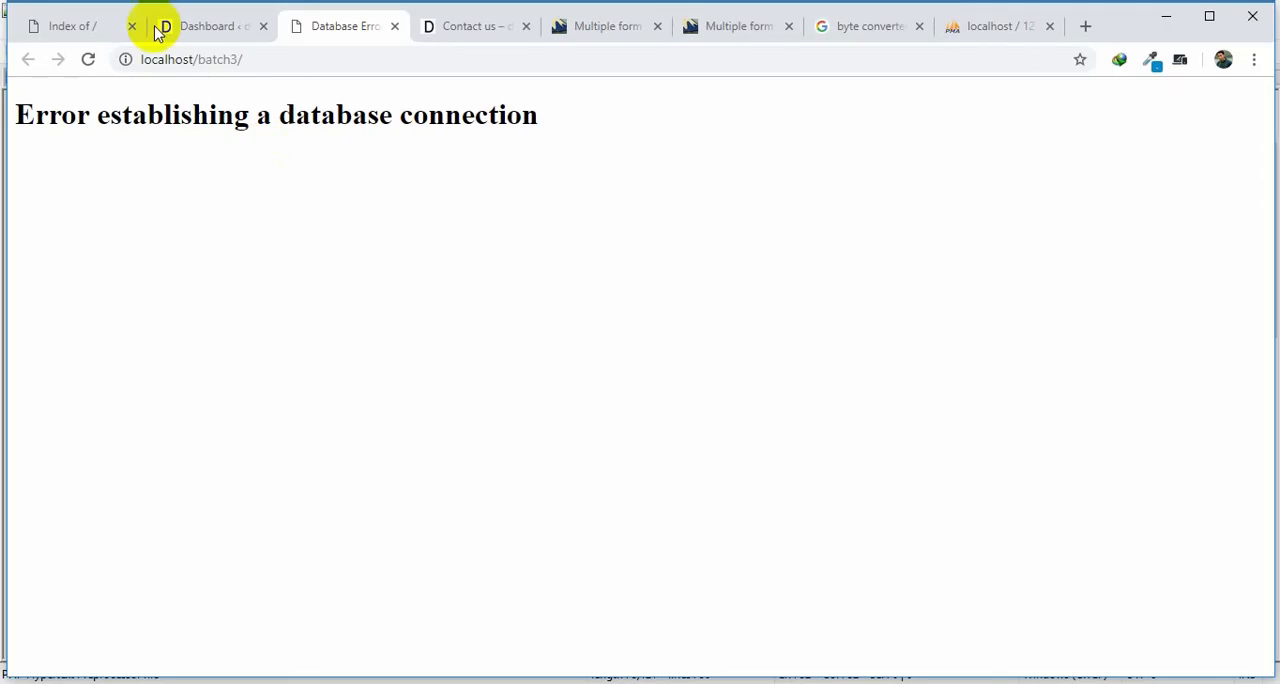
# Reload the site in the browser and open localhost/batch3/wp-admin/post.php to test the altered database hostname.
pyautogui.click(92, 61)
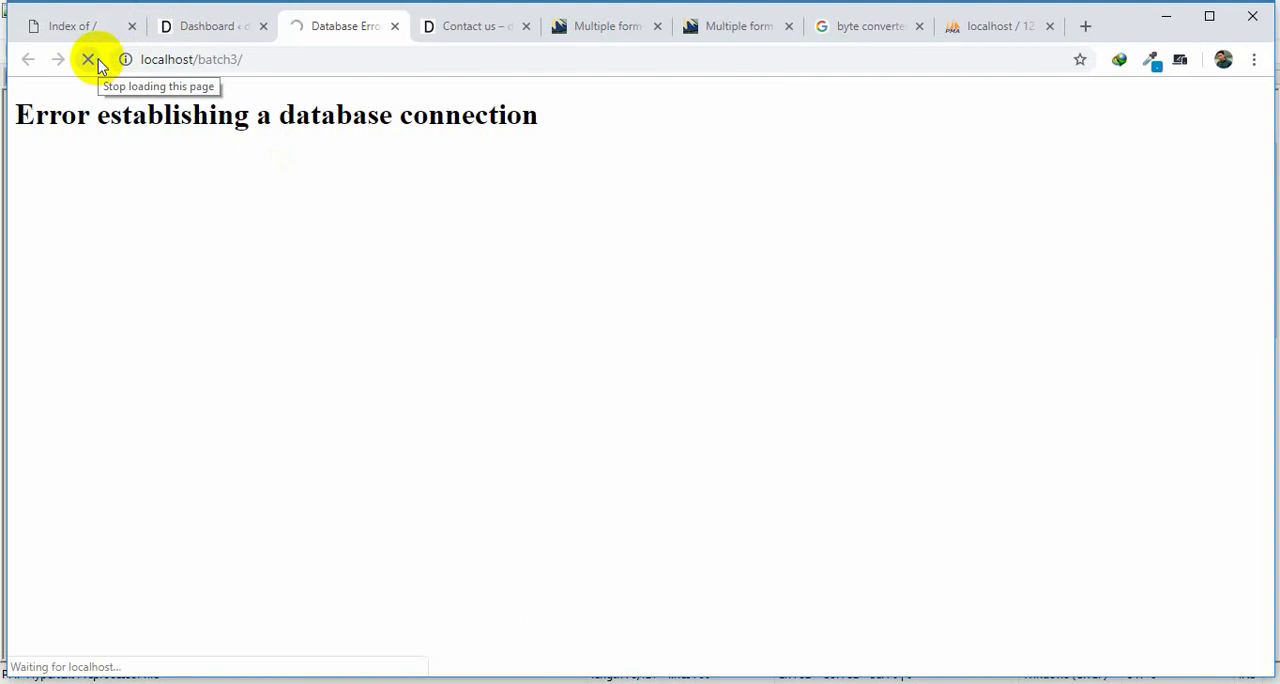
pyautogui.click(294, 62)
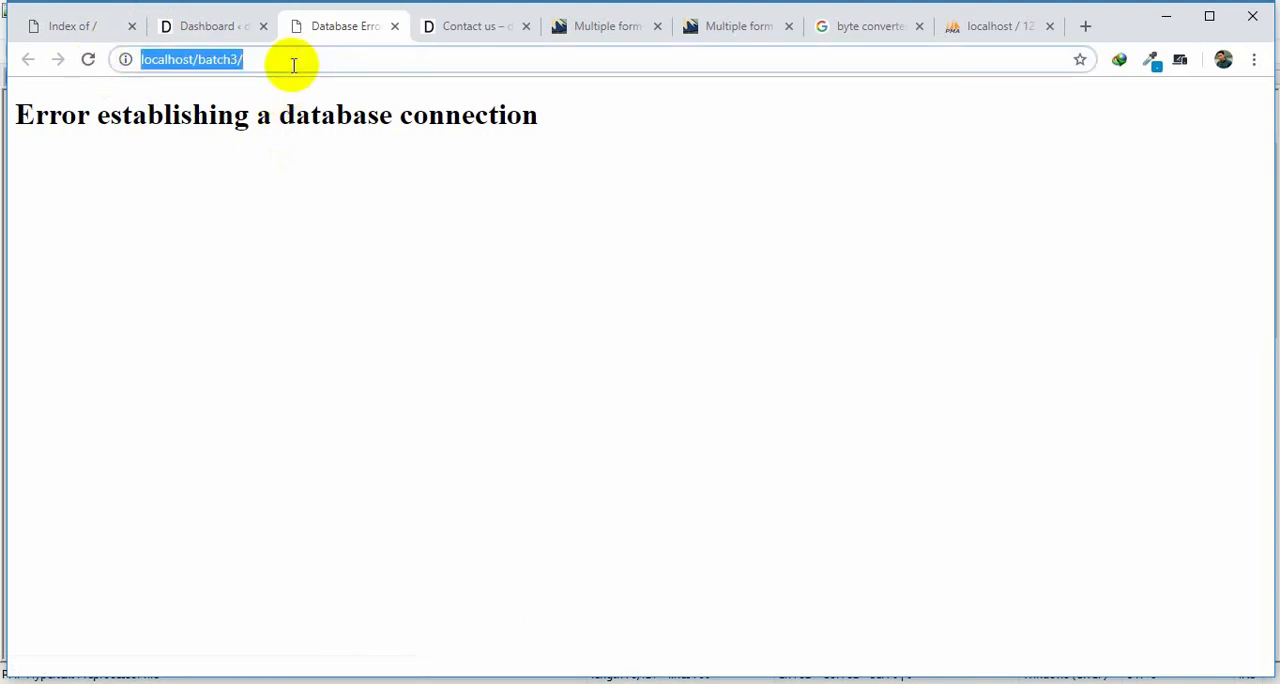
pyautogui.press('End')
pyautogui.write('wp')
pyautogui.click(429, 100)
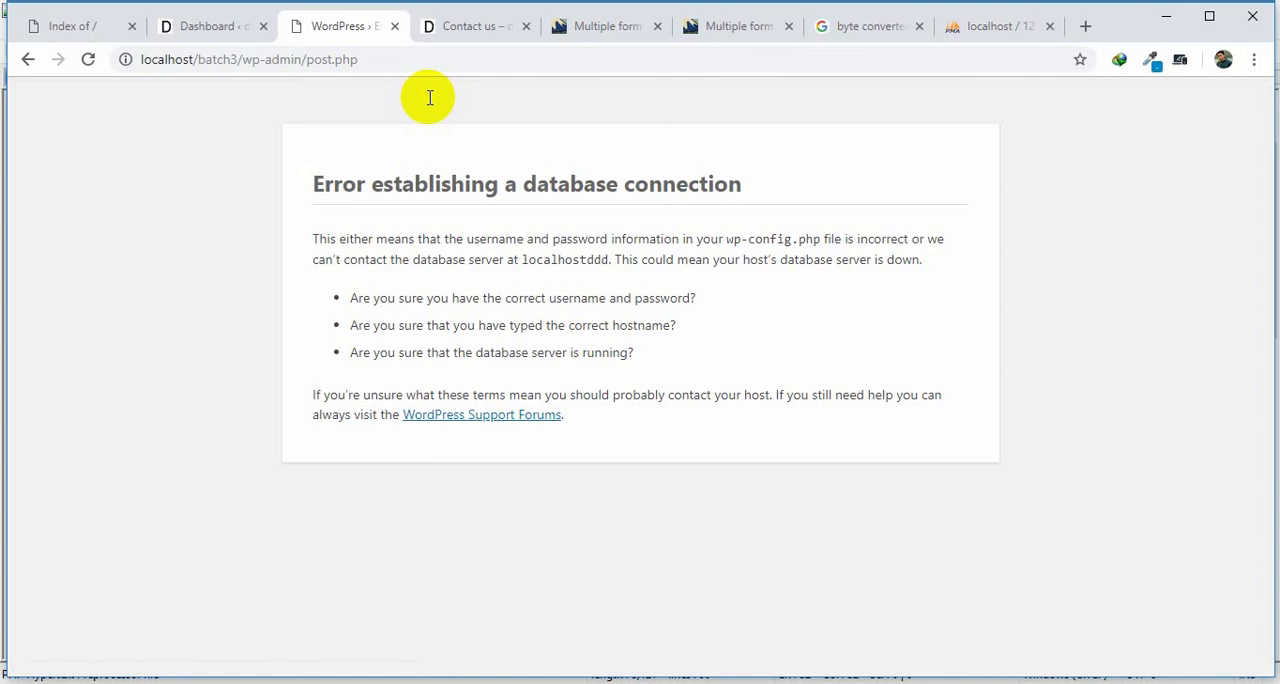
# Switch to Notepad++, set DB_HOST in wp-config.php back to 'localhost', and save the file.
pyautogui.click(538, 682)
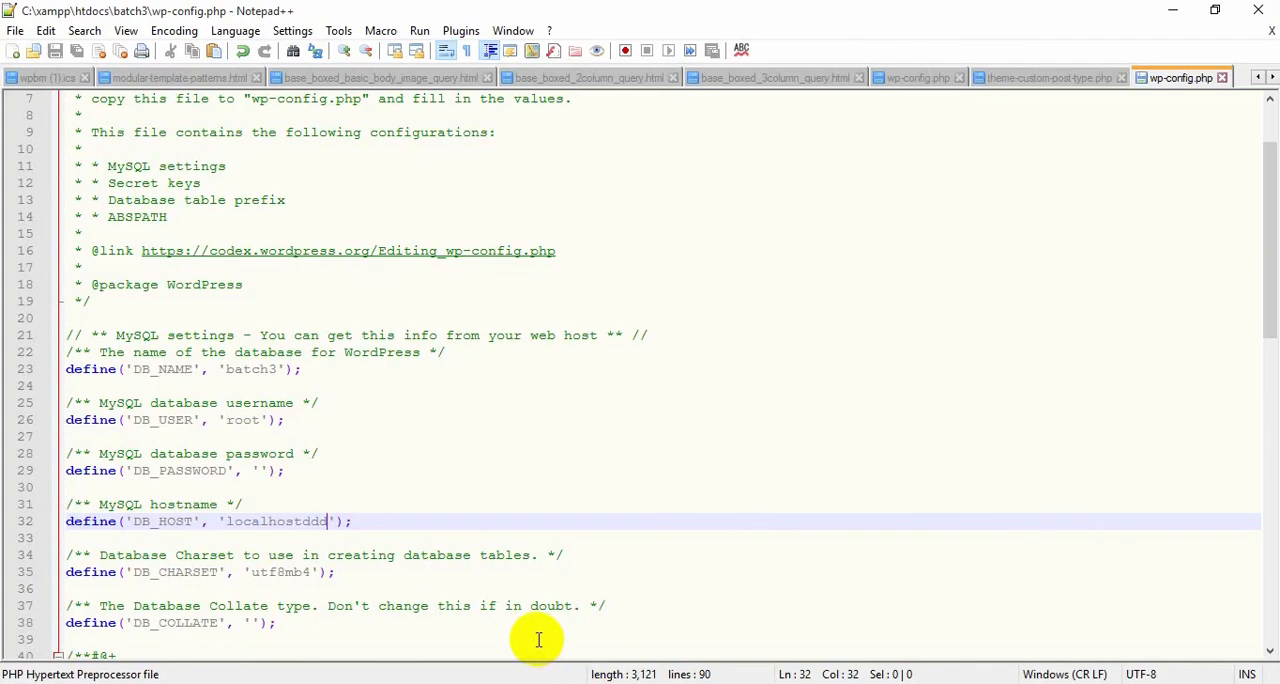
pyautogui.press('BackSpace')
pyautogui.press('BackSpace')
pyautogui.press('BackSpace')
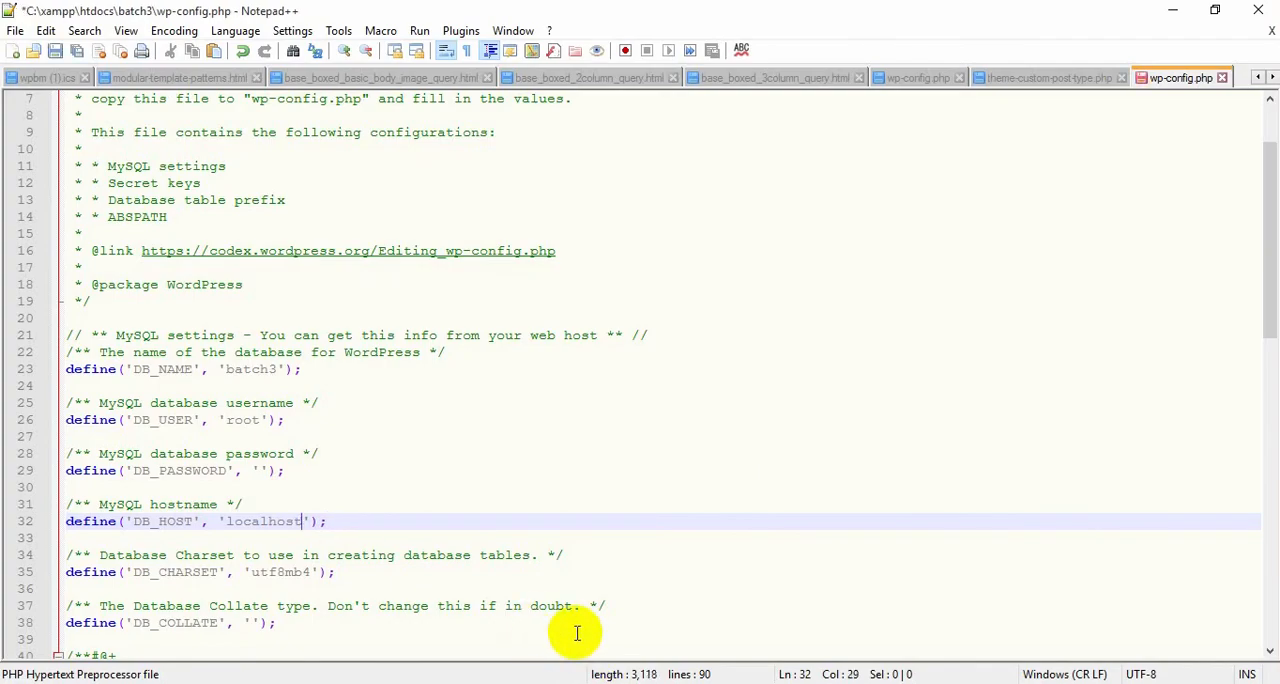
pyautogui.hotkey('ctrl', 's')
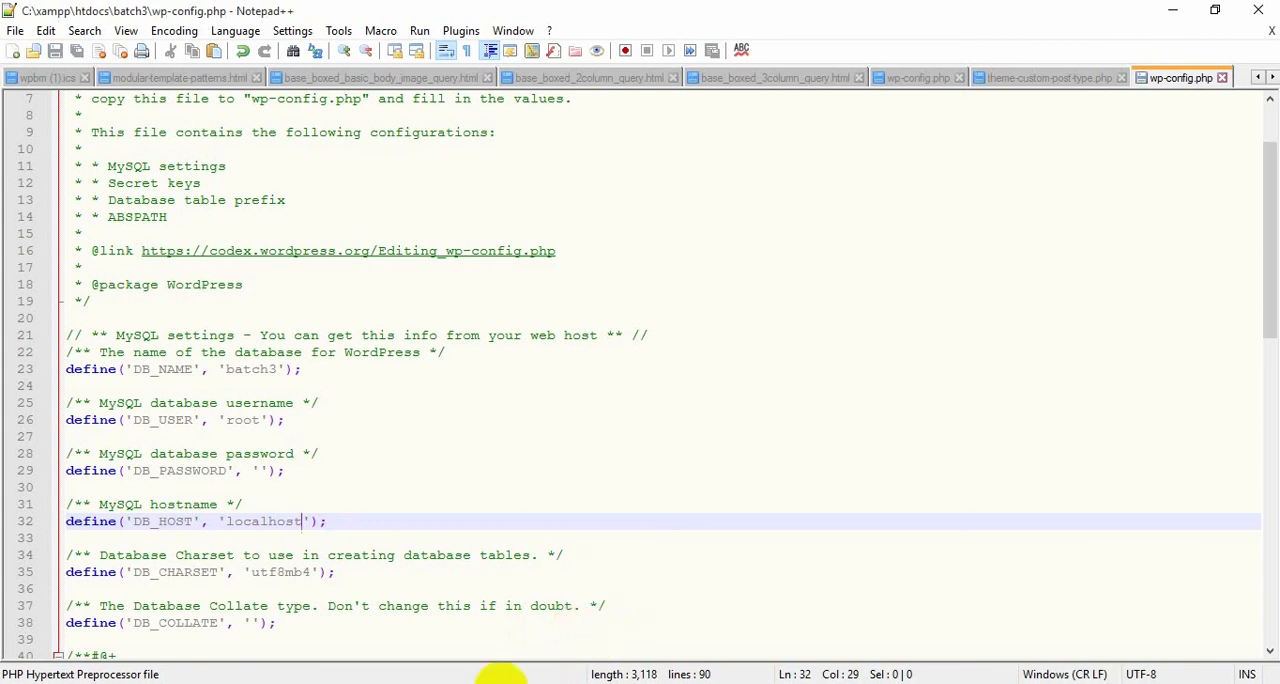
# Switch to the browser, remove wp-admin/post.php from the address, and load localhost/batch3/.
pyautogui.click(434, 682)
pyautogui.moveTo(362, 60); pyautogui.dragTo(245, 72)
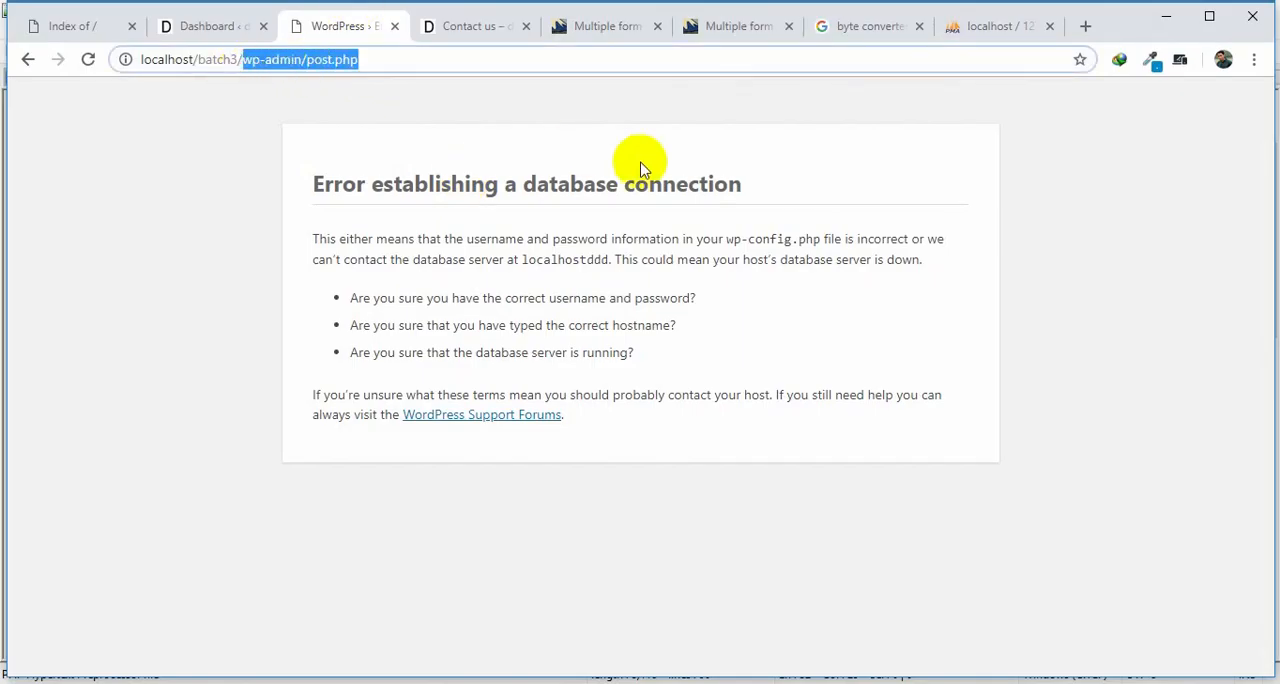
pyautogui.press('BackSpace')
pyautogui.press('Return')
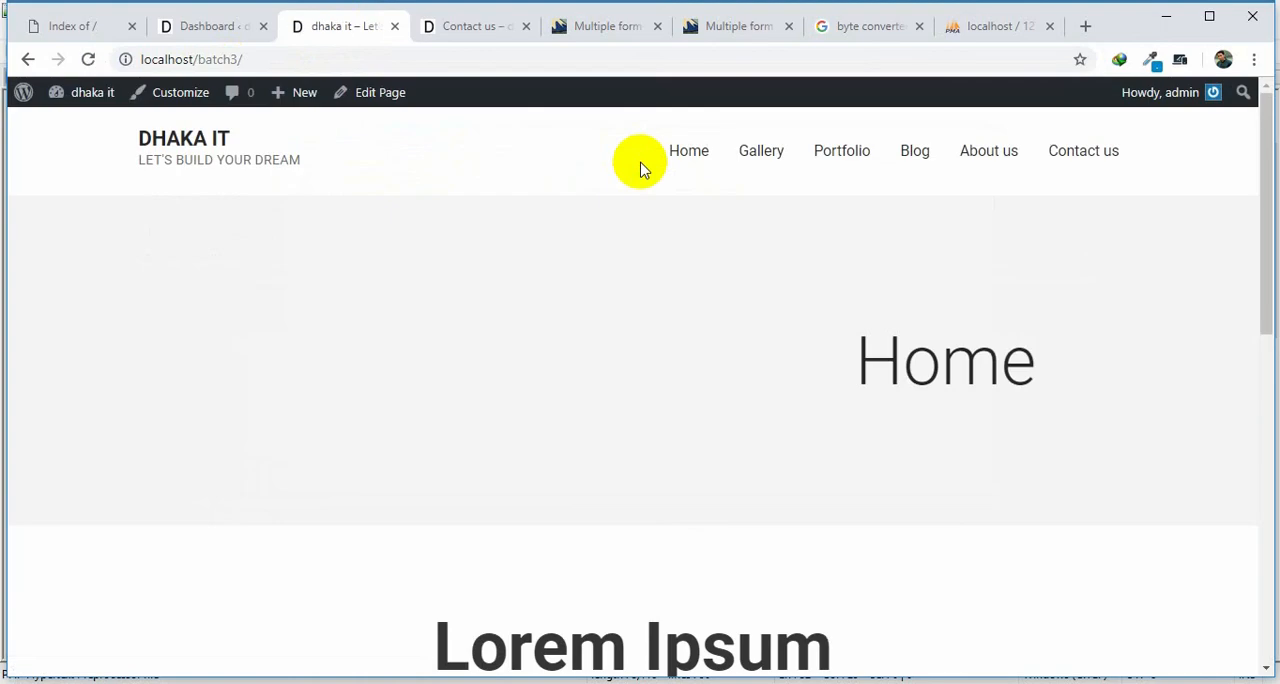